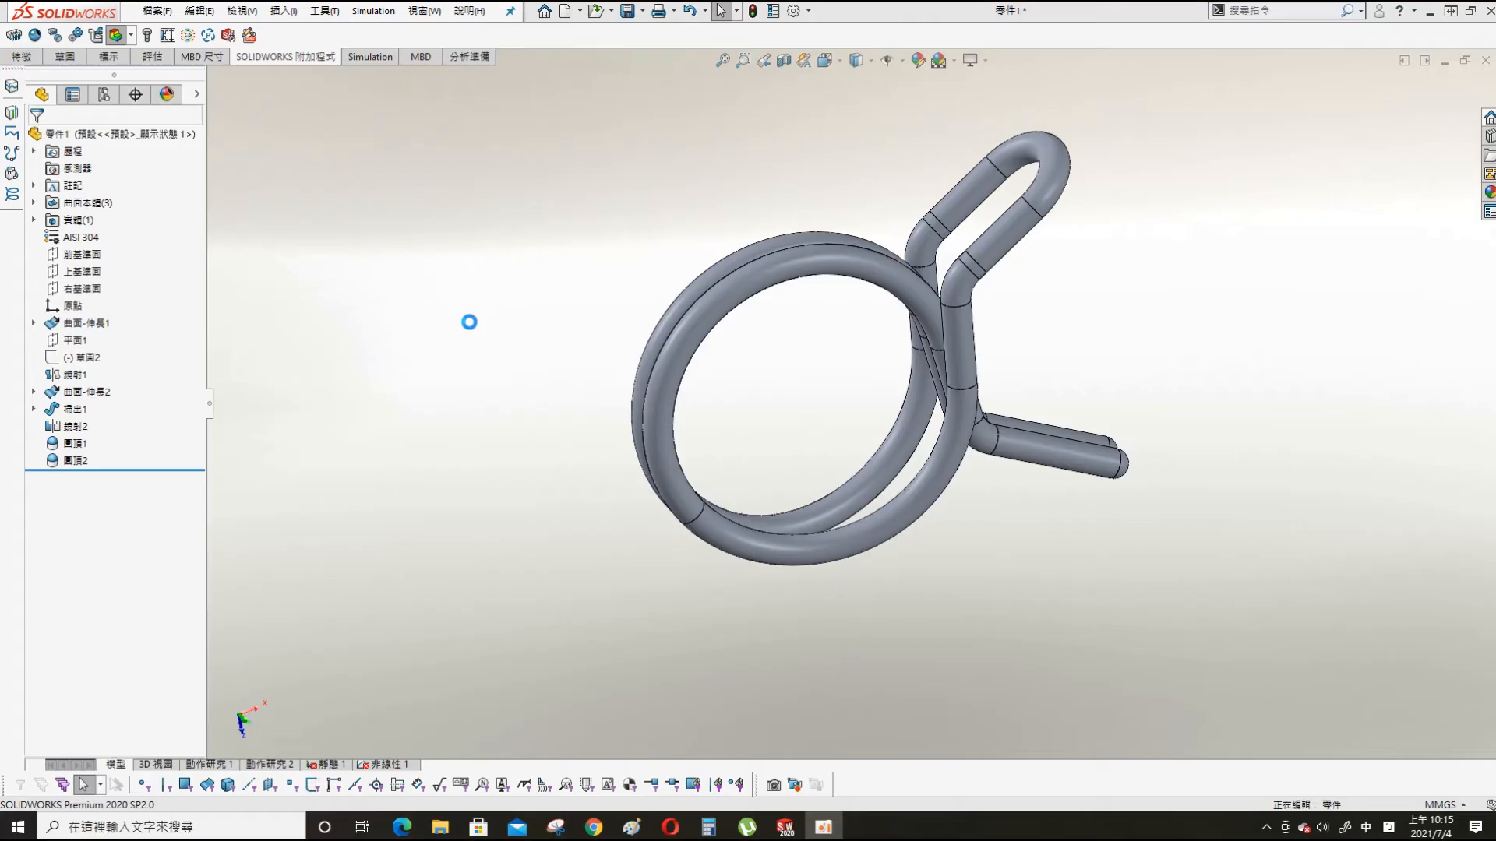
- Change the part's material to AISI 316退火不鏽鋼條 (SS) from the steel category of the material library
right_click(81, 237)
left_click(173, 253)
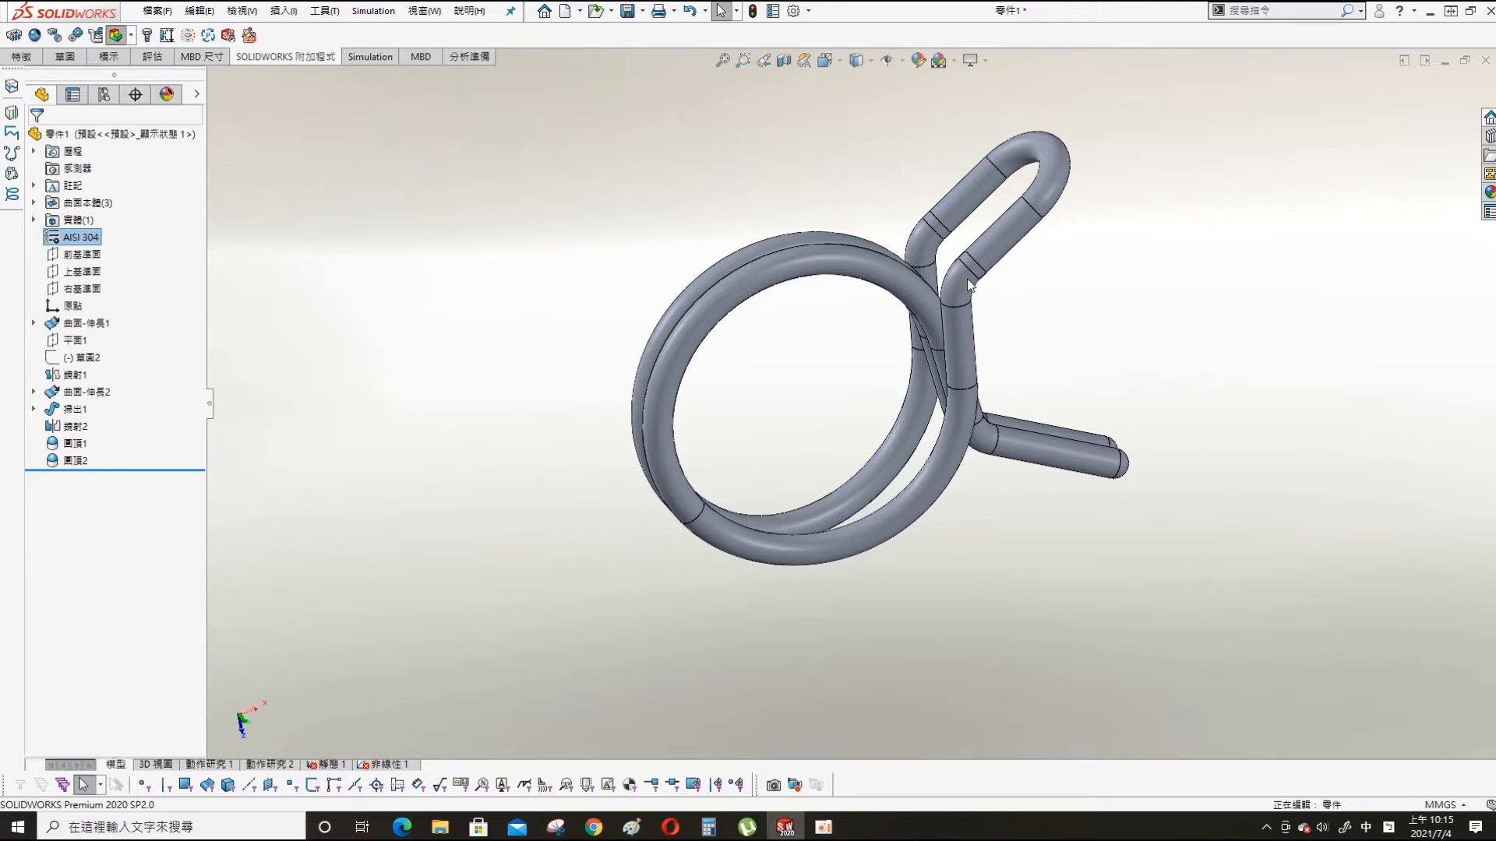
double_click(67, 238)
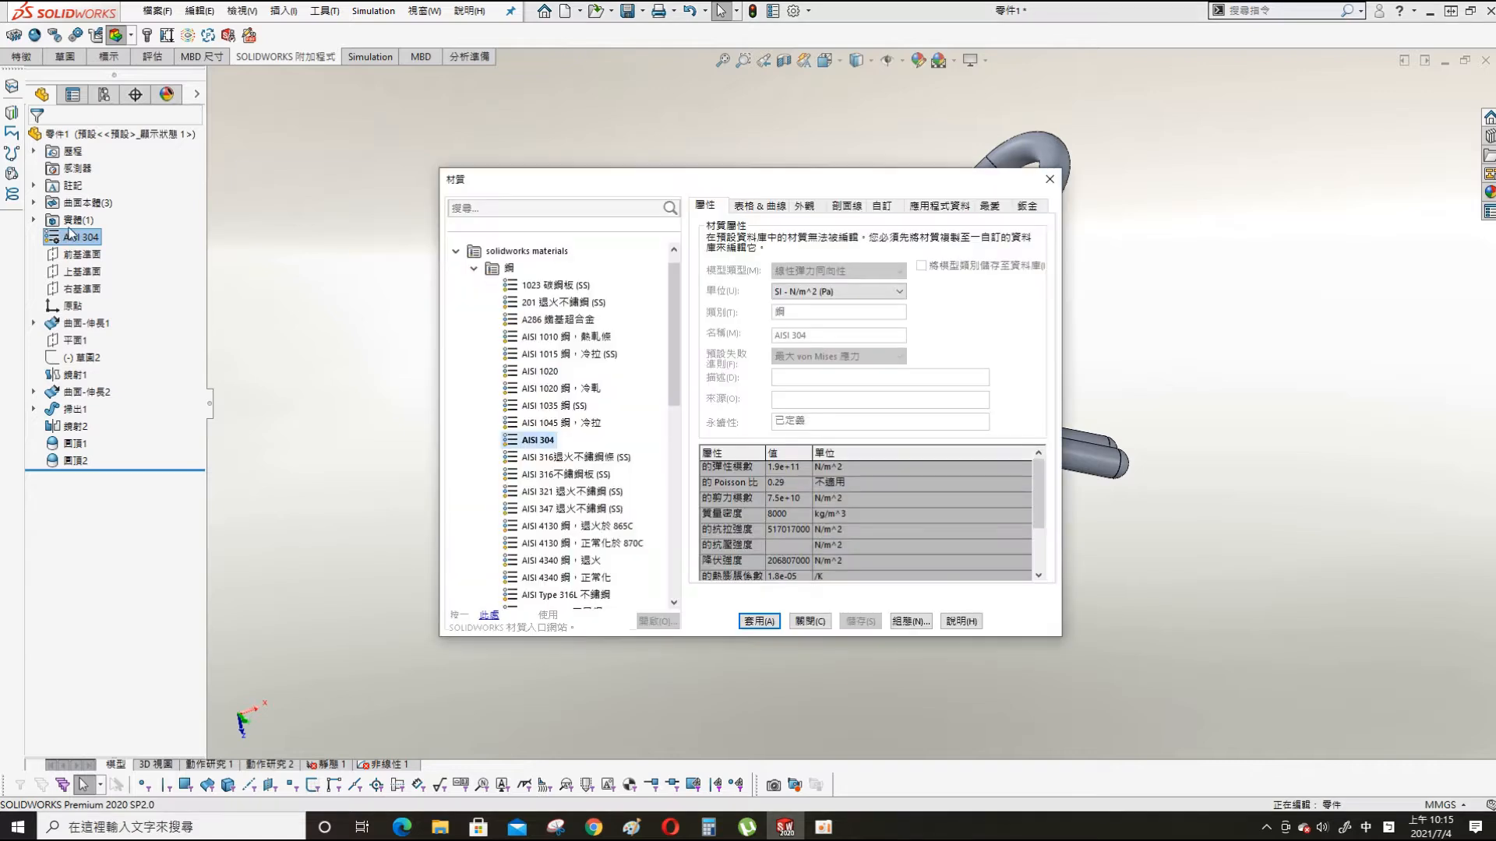
left_click(600, 460)
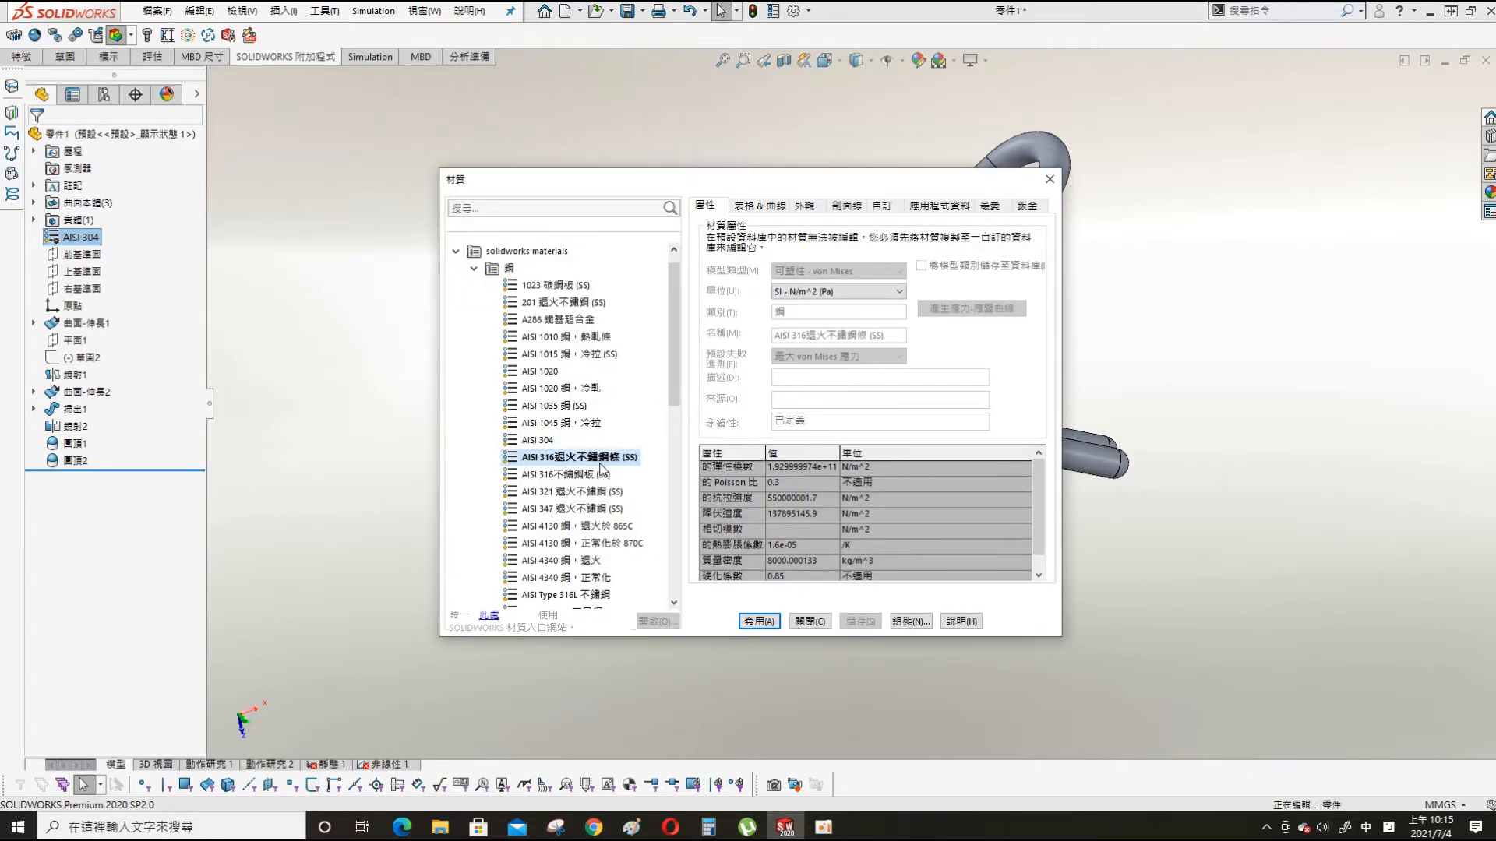
left_click(759, 621)
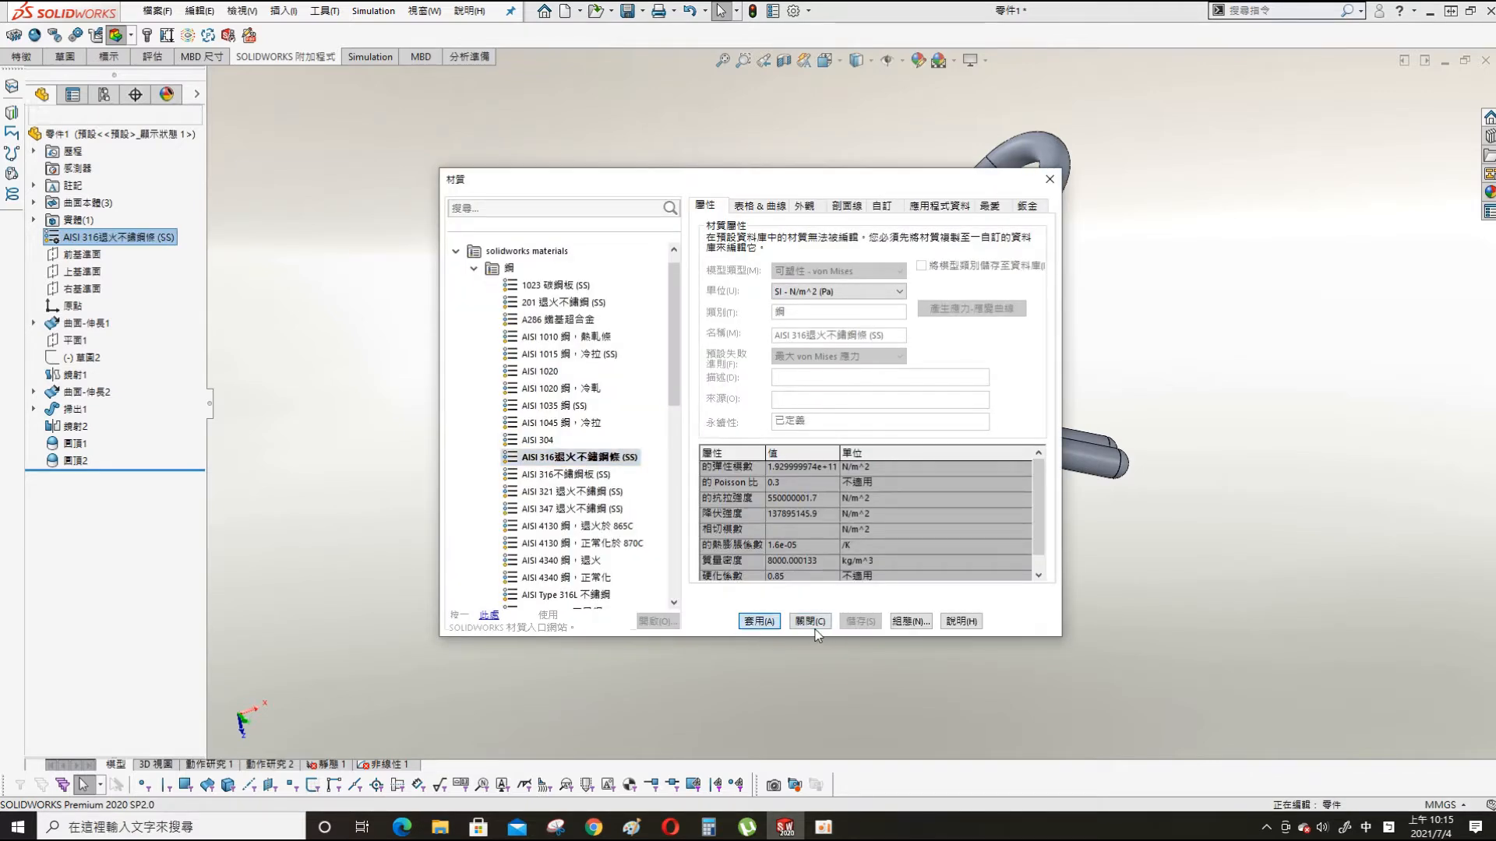
left_click(810, 621)
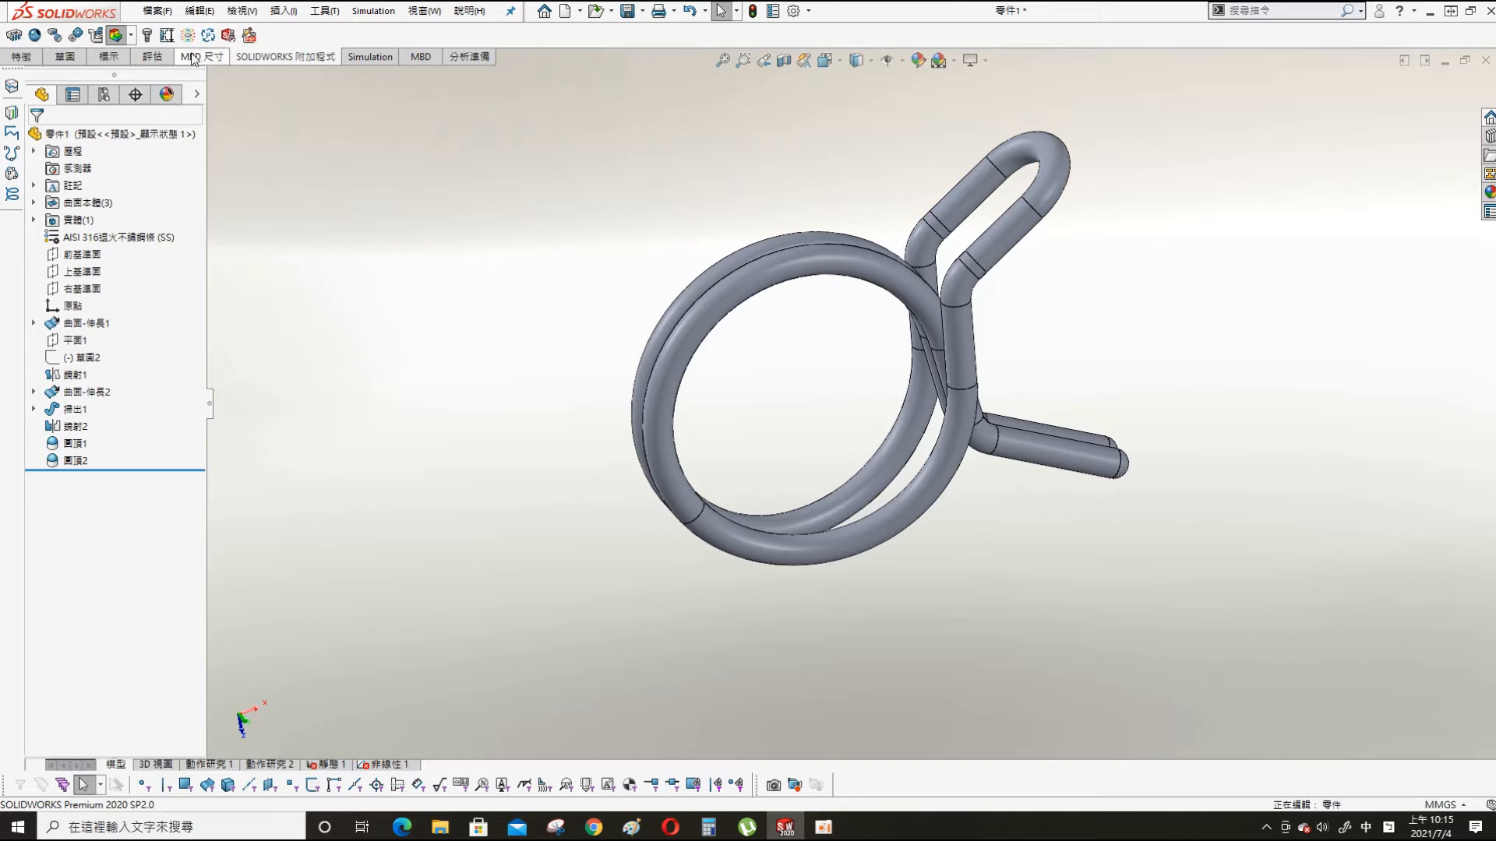
- Create a new static (靜態) simulation study for the hose clamp
left_click(368, 58)
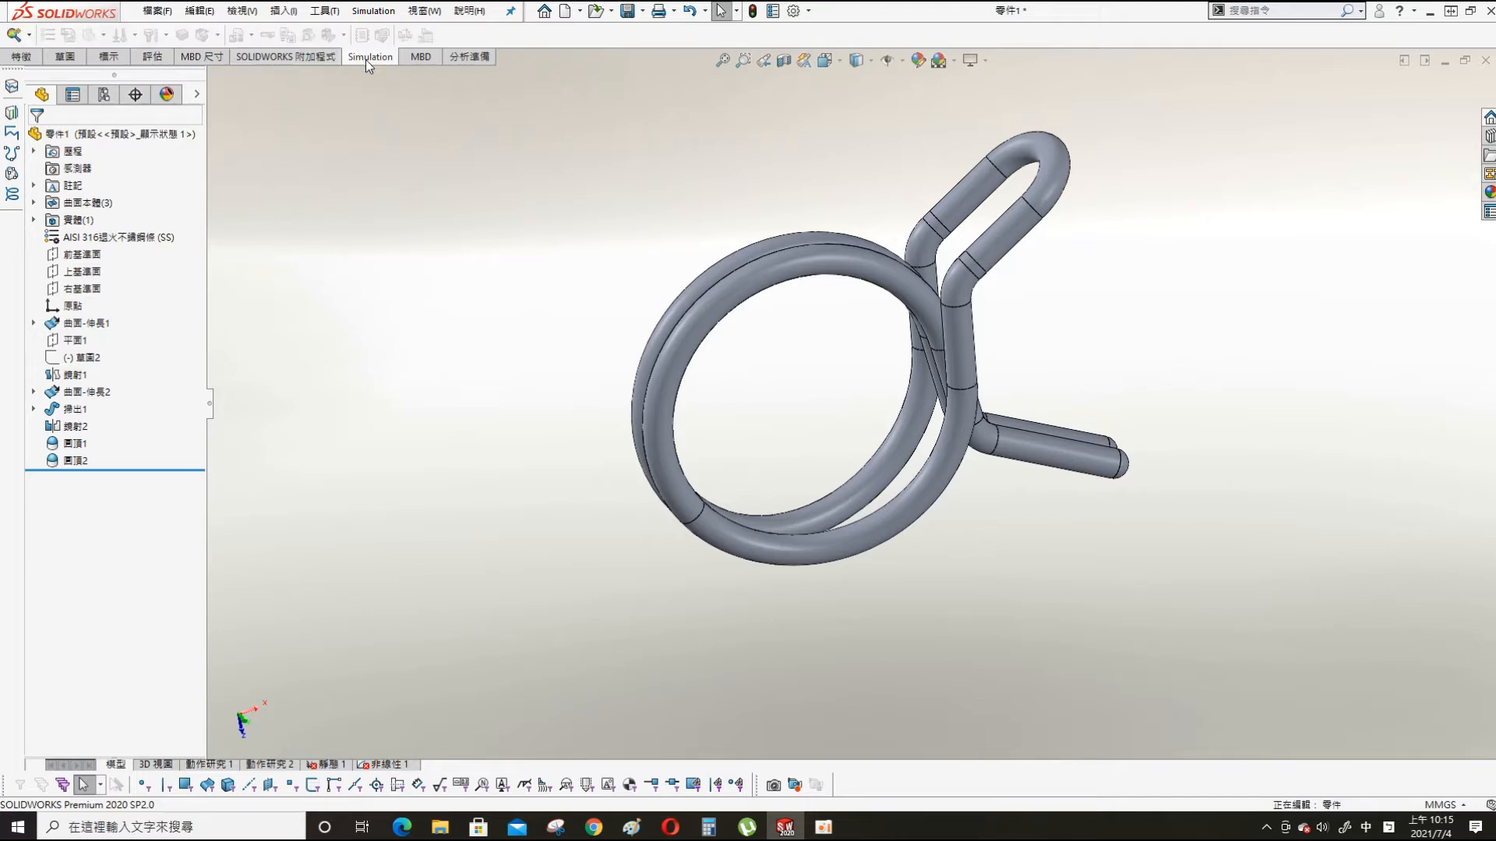
left_click(31, 37)
left_click(42, 56)
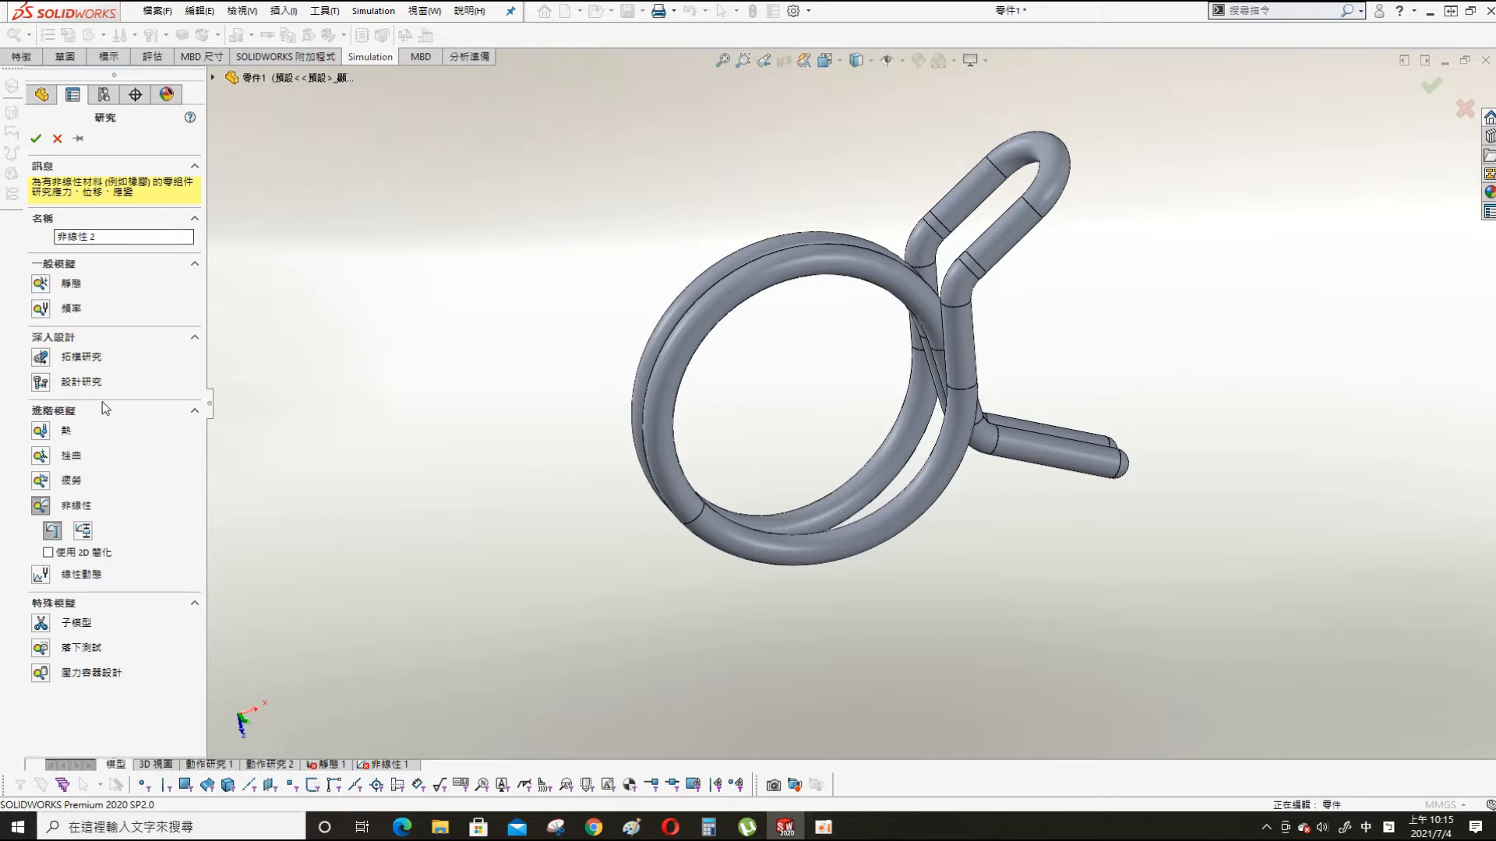
left_click(40, 283)
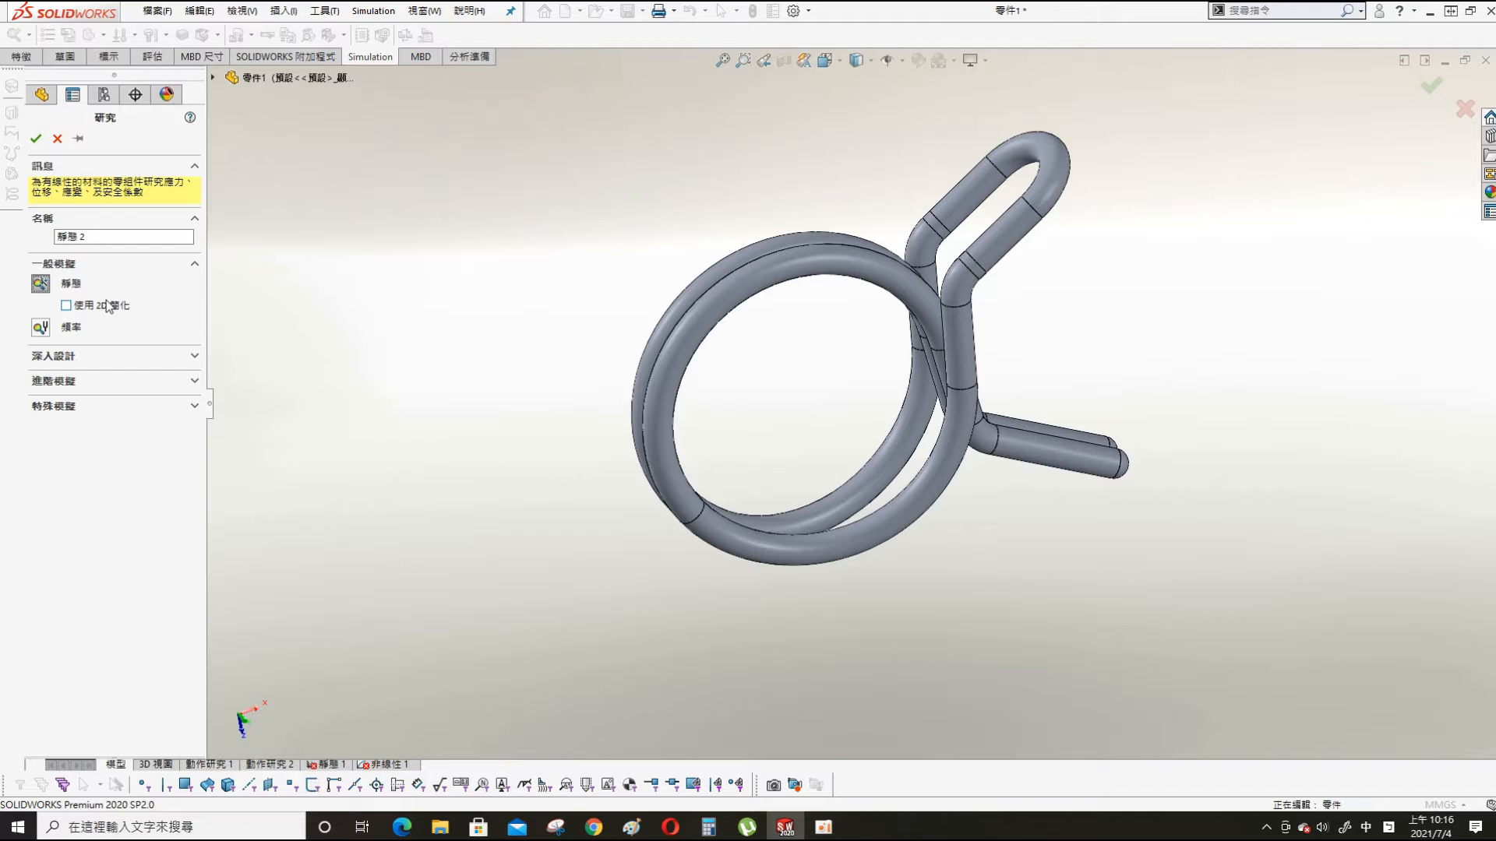
left_click(35, 138)
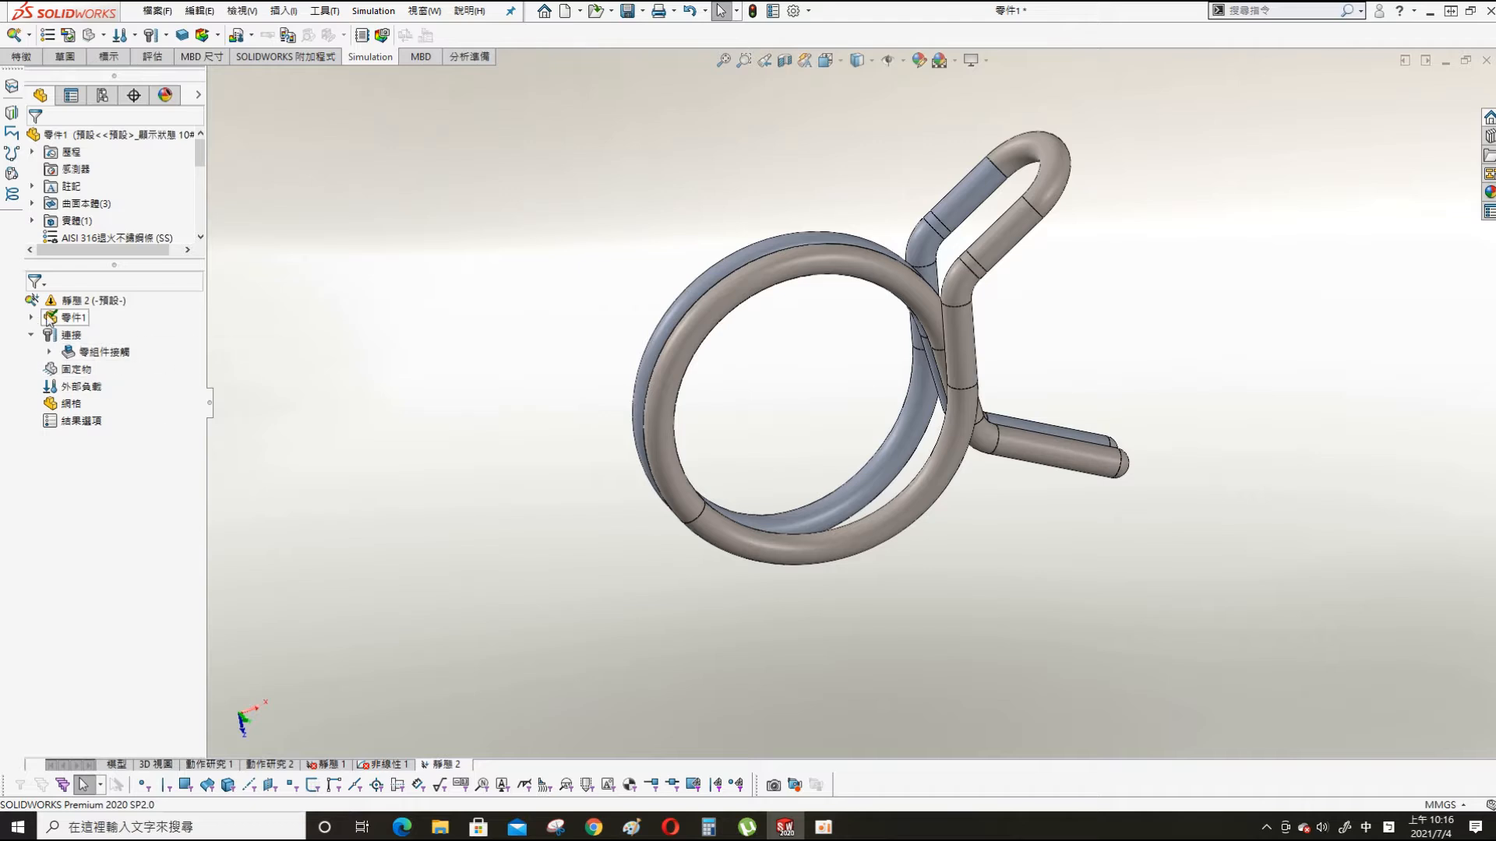
- Exclude the three surface bodies of the part from the static study's analysis
left_click(31, 317)
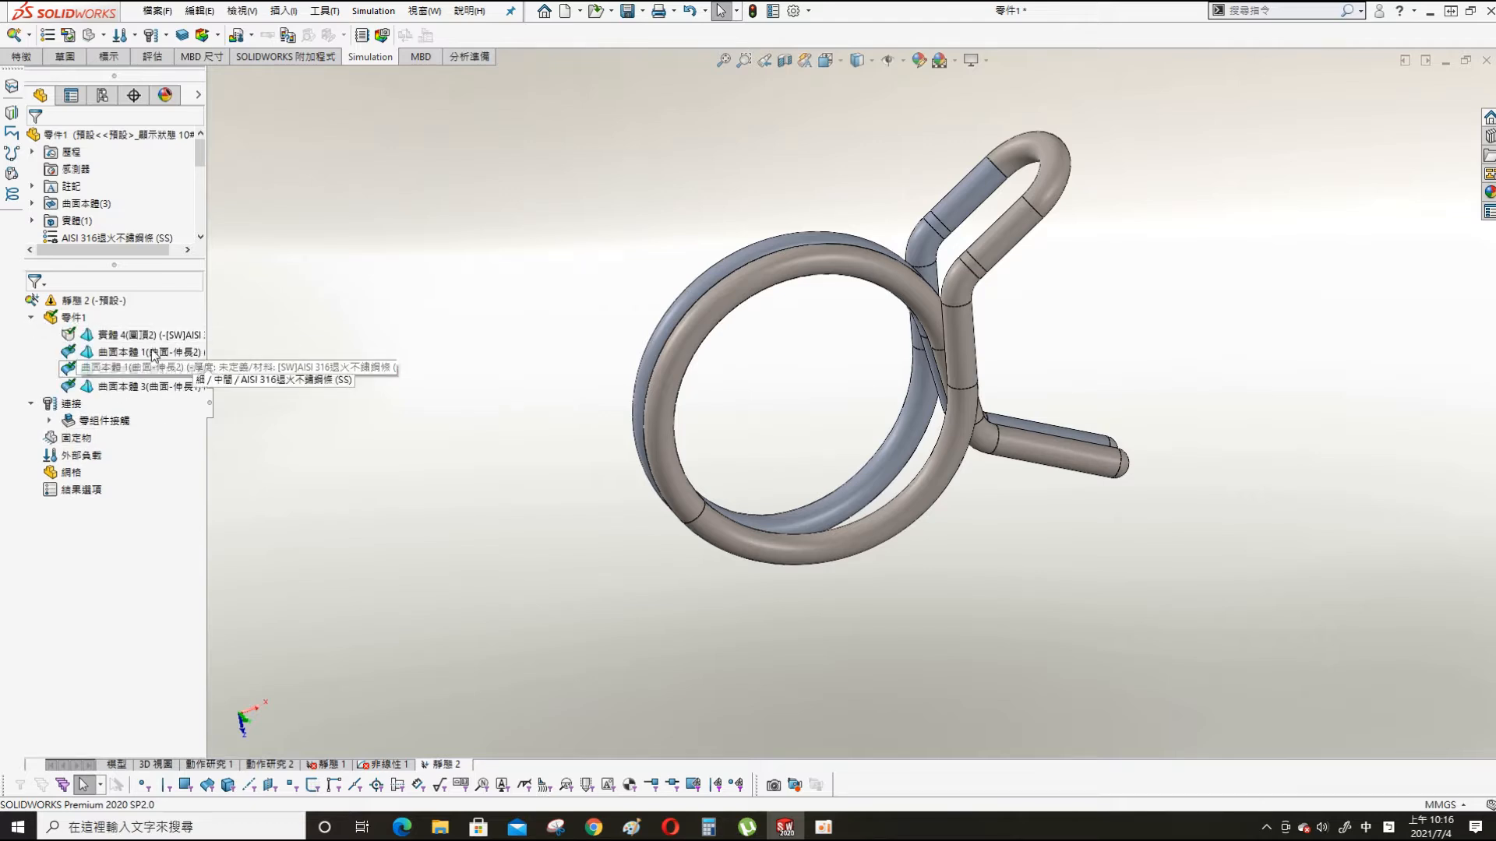
left_click(152, 354)
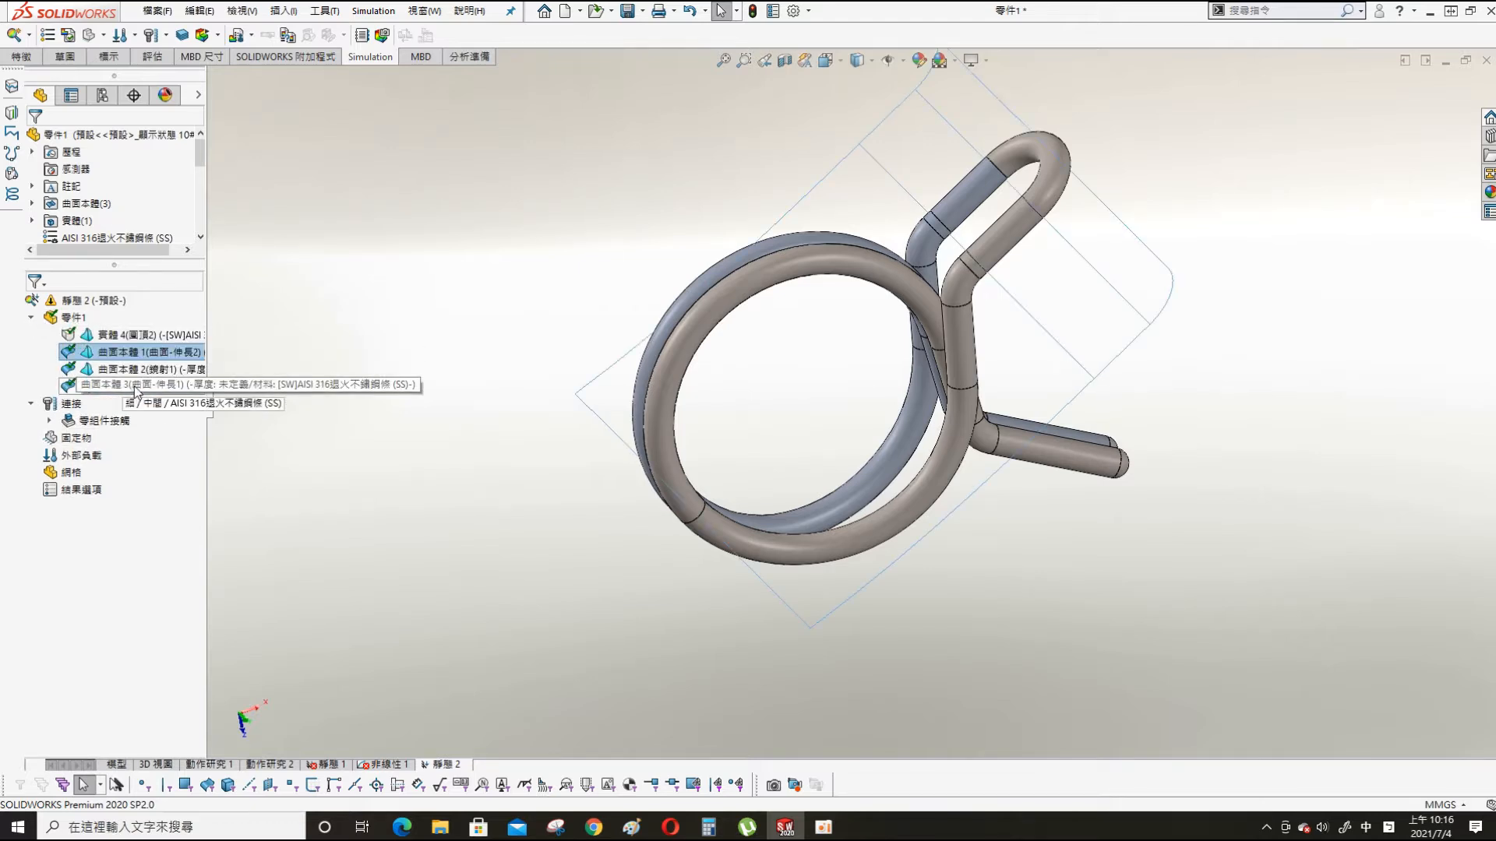
left_click(134, 386, "shift")
right_click(134, 386)
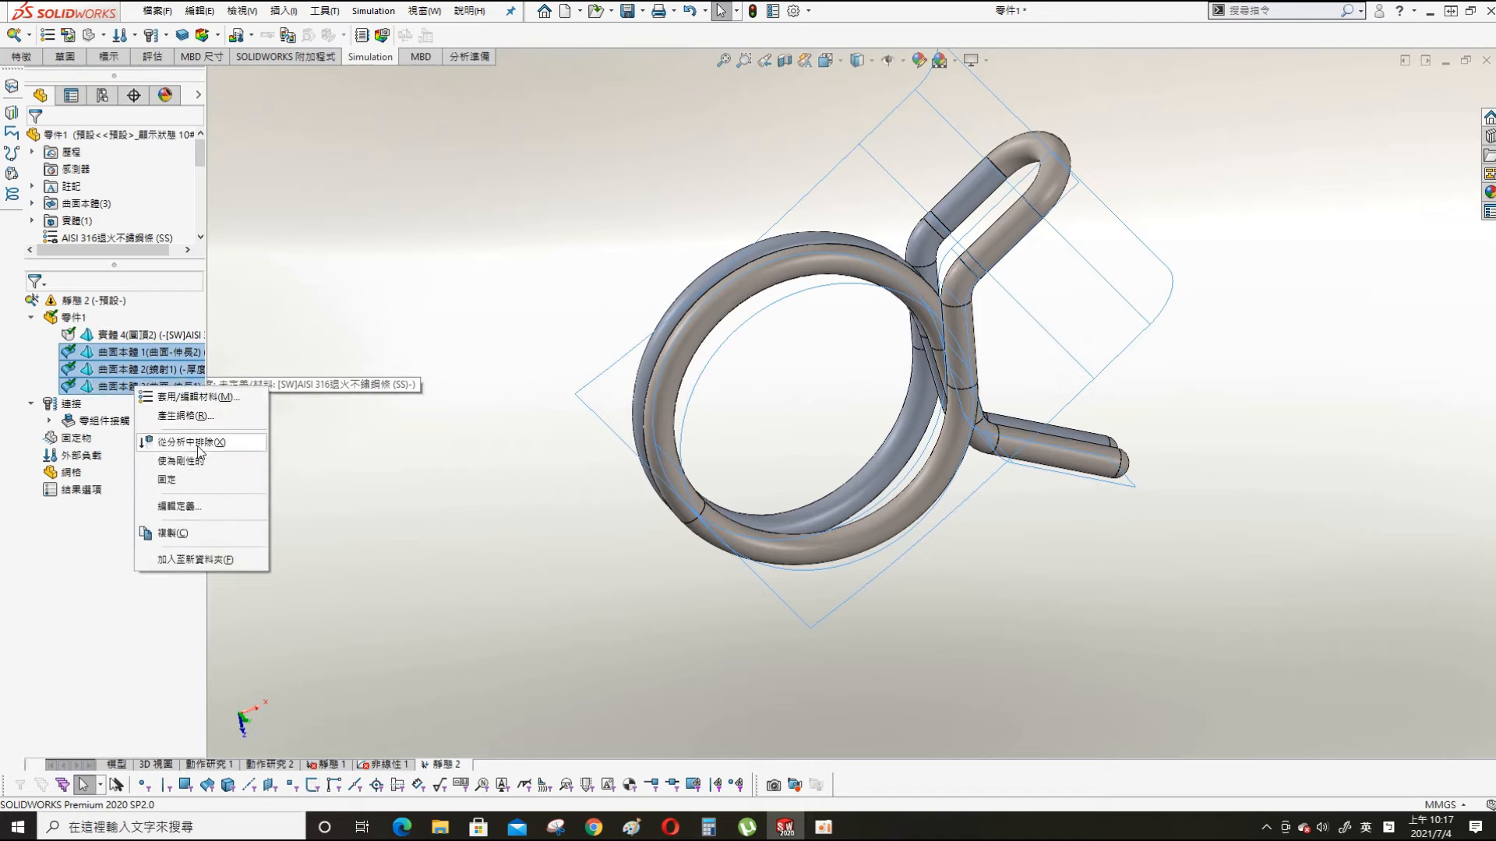
left_click(201, 442)
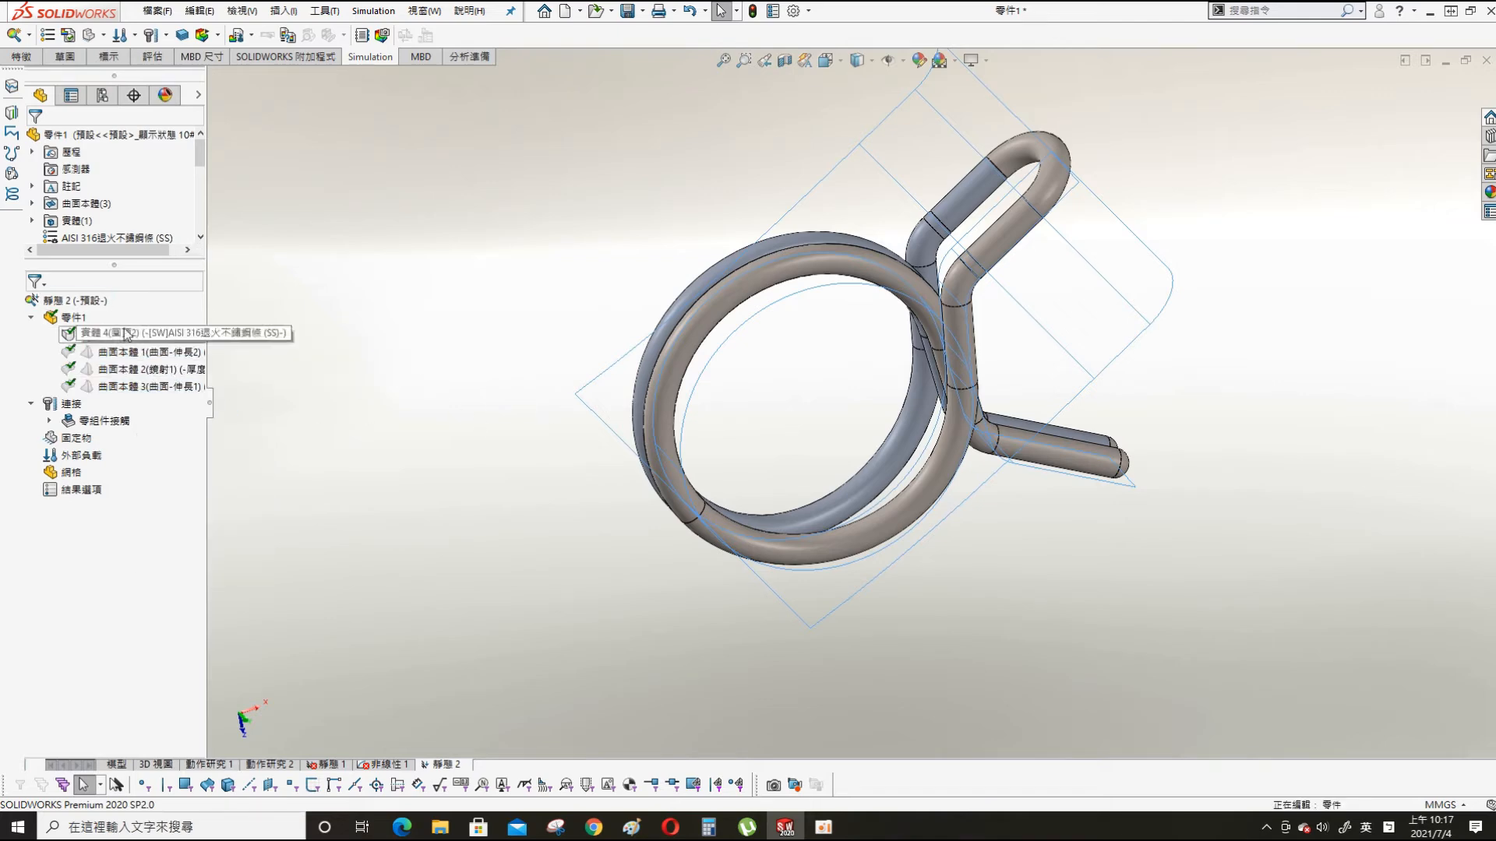
- Apply a fixed geometry fixture to the cylindrical faces of the clamp's two parallel straight end legs
right_click(84, 421)
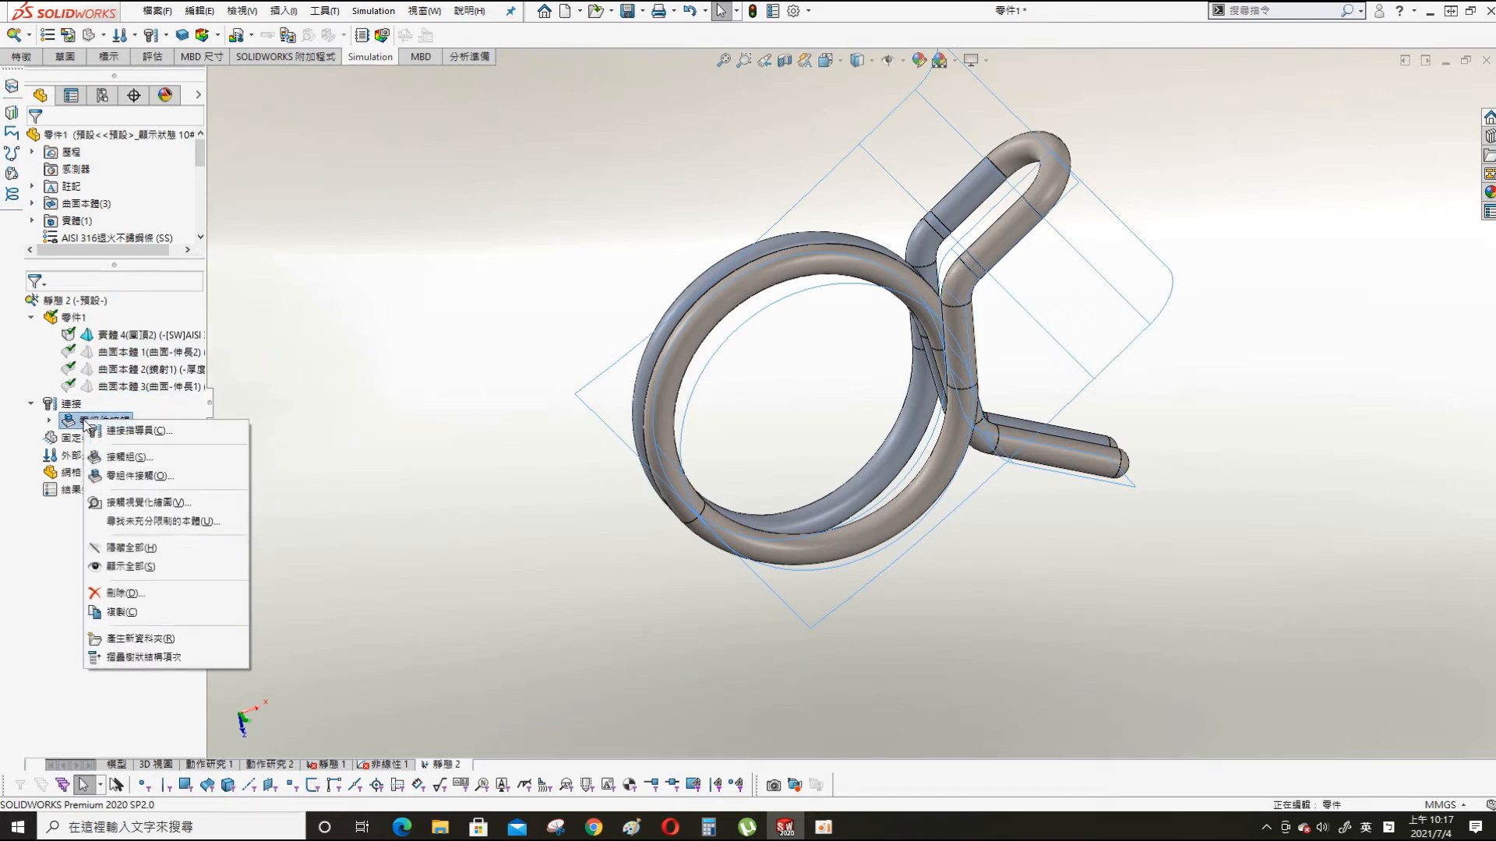
left_click(445, 430)
right_click(73, 438)
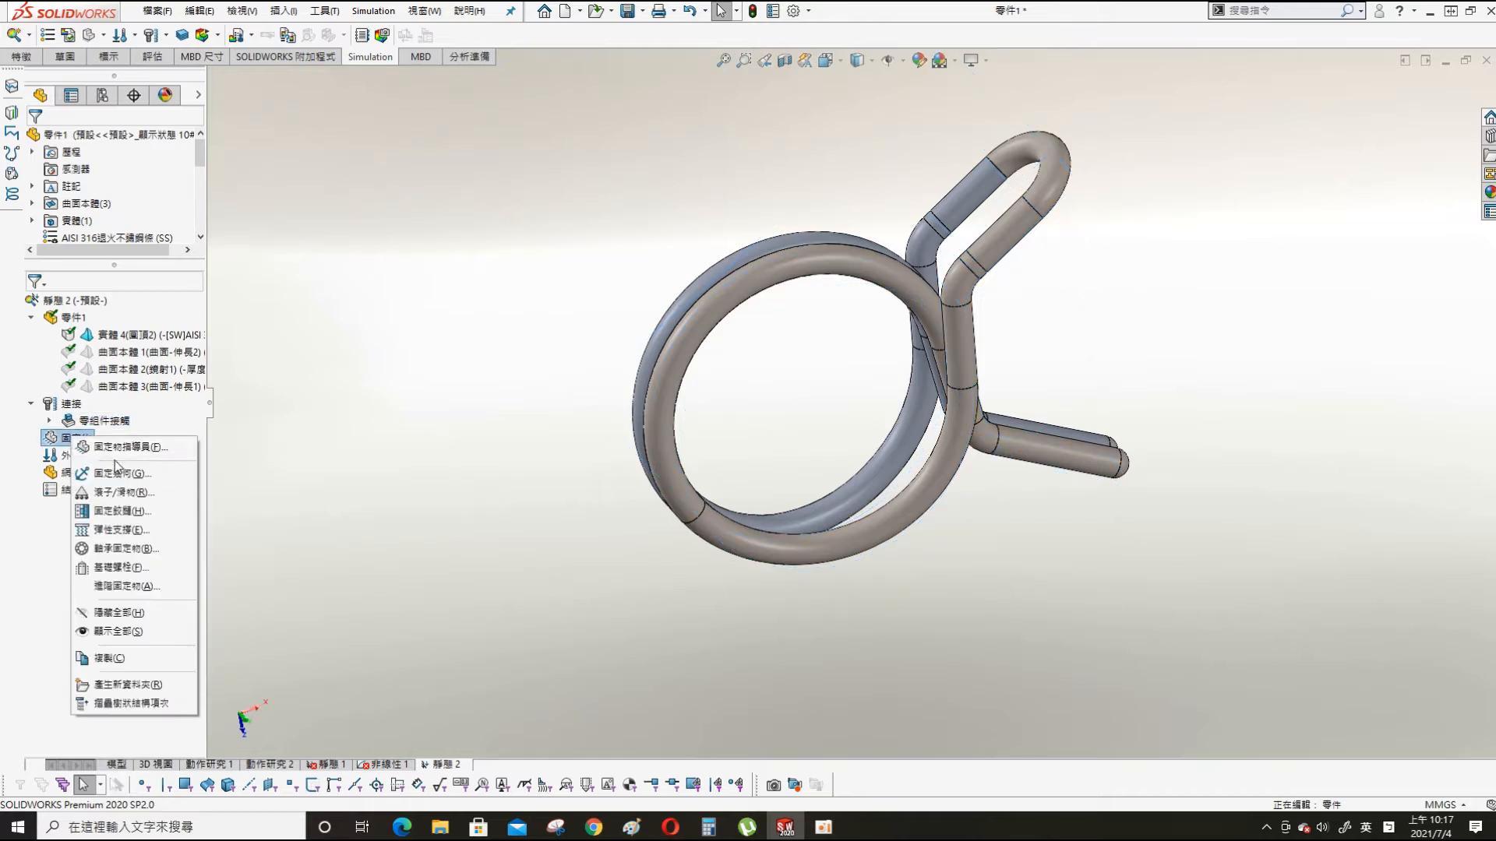
left_click(119, 472)
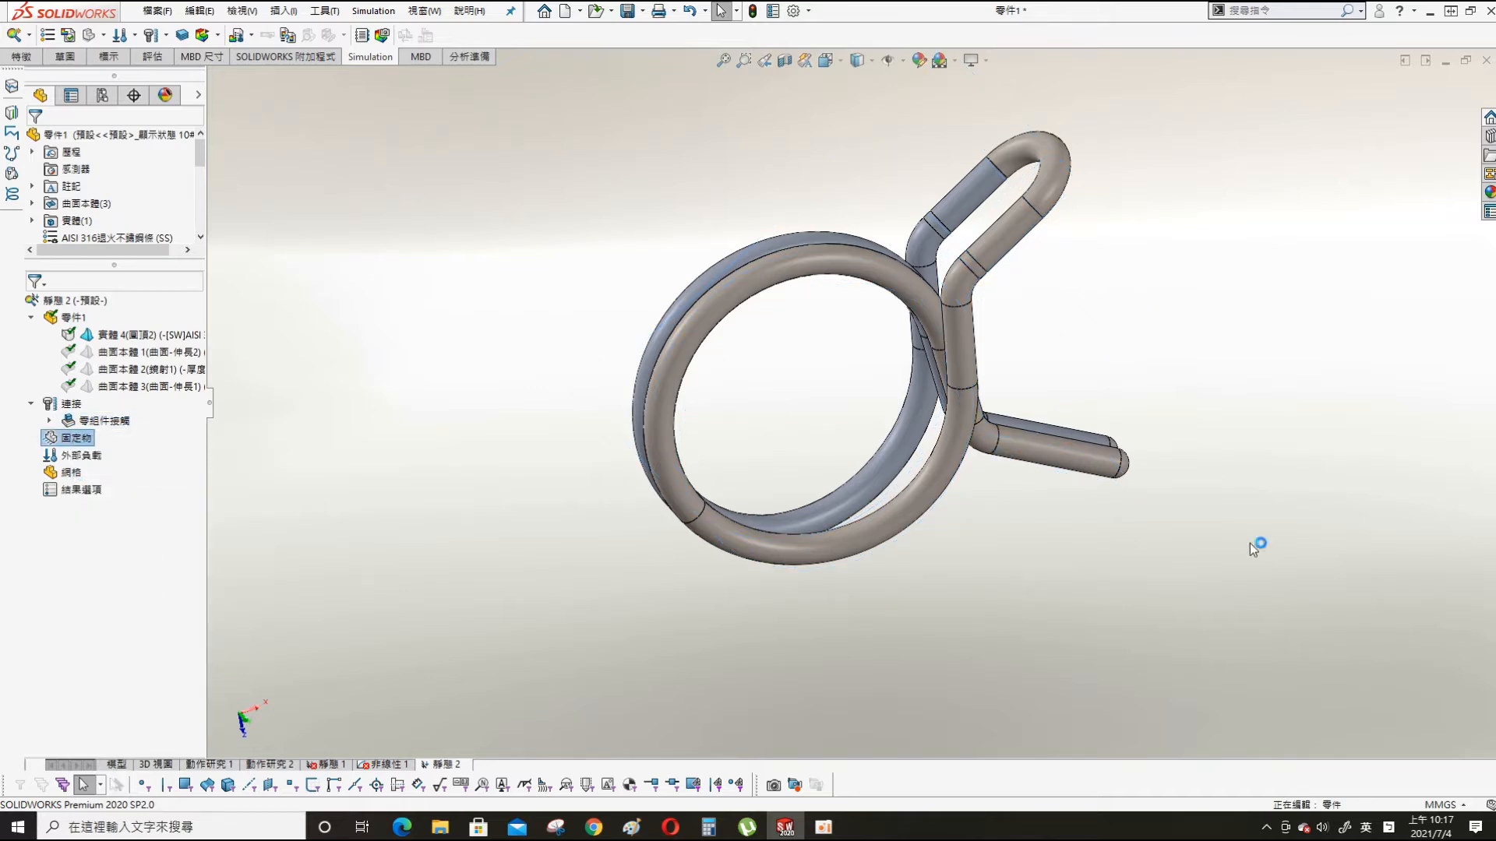
middle_click_drag(1090, 371, 1136, 549)
left_click(1000, 446)
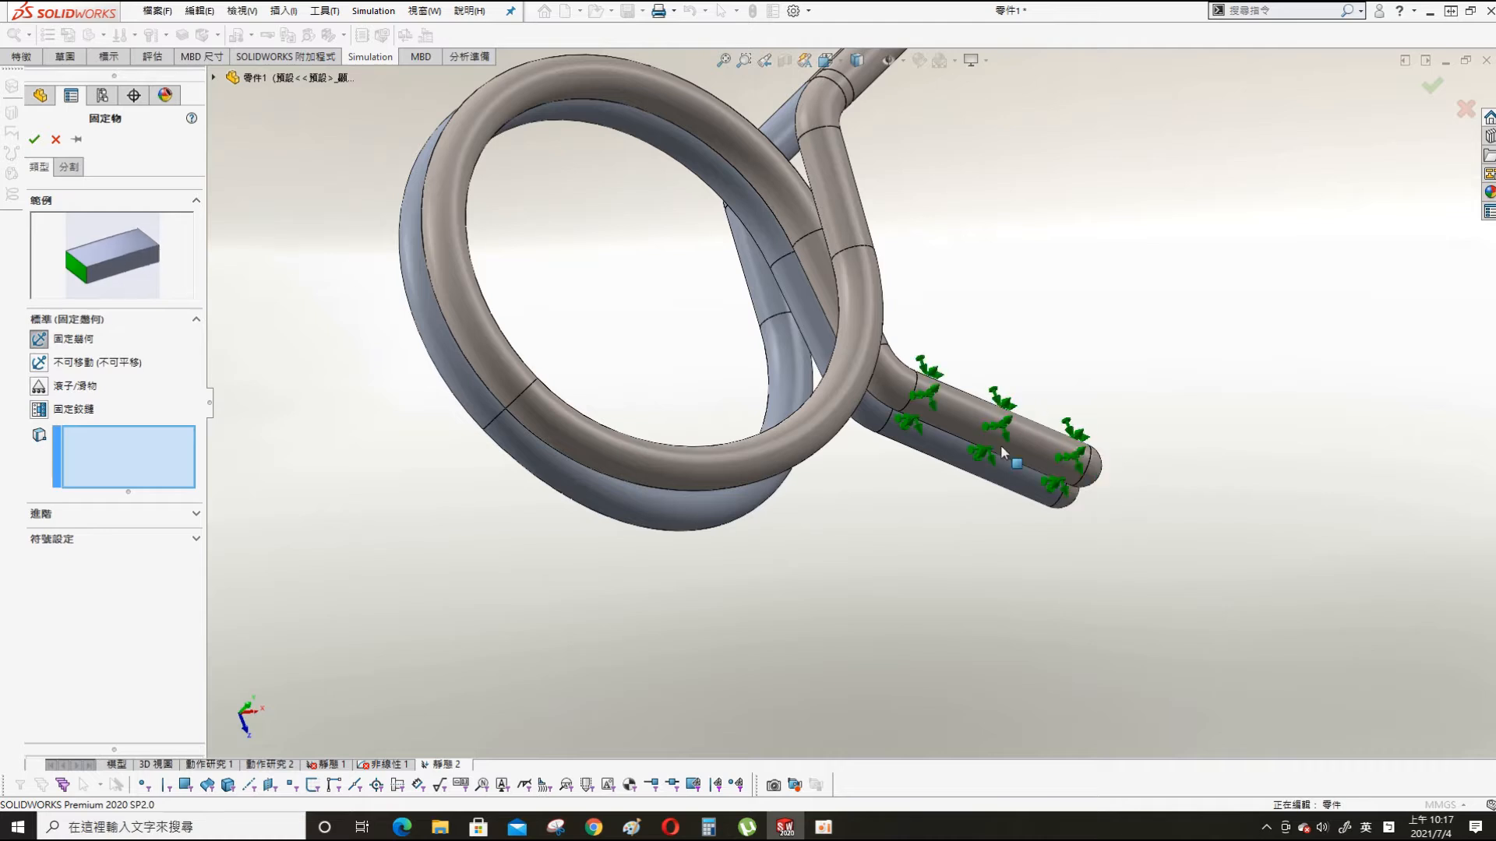
left_click(945, 466)
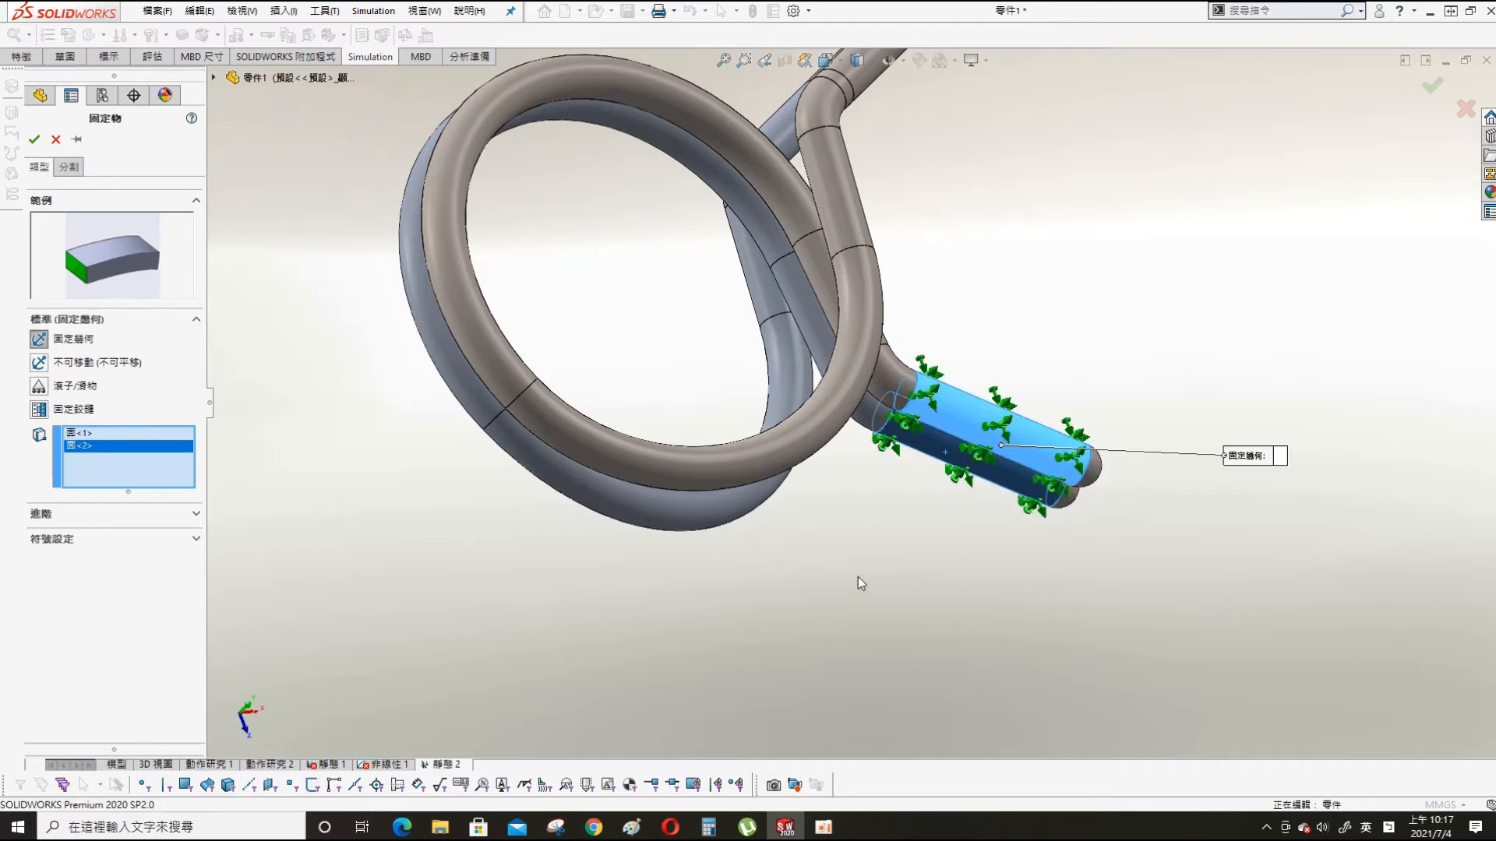
middle_click_drag(857, 581, 772, 659)
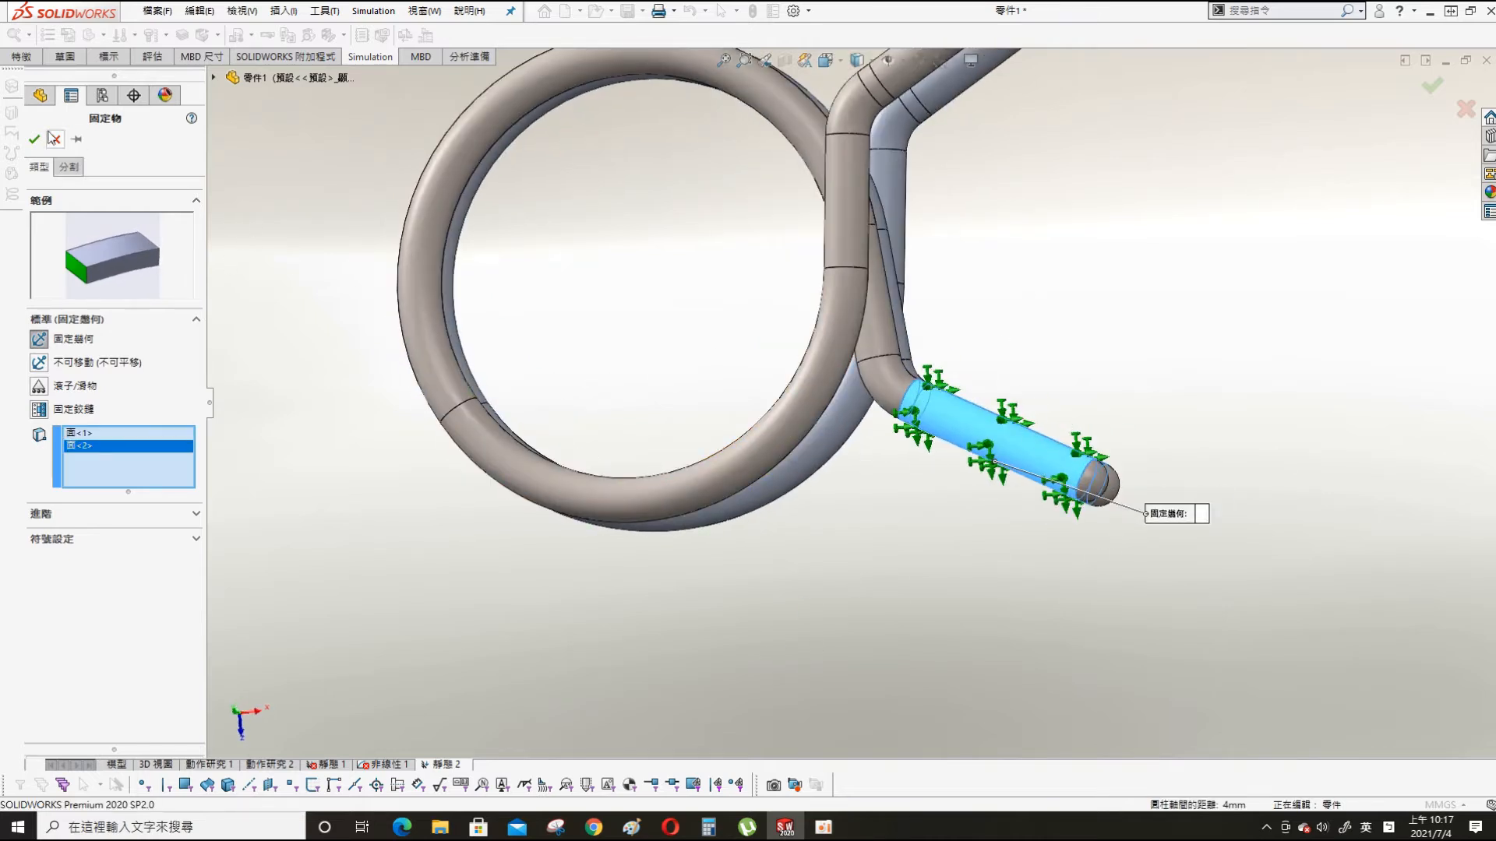
left_click(33, 138)
scroll(723, 346, "up", 5)
scroll(723, 346, "up", 2)
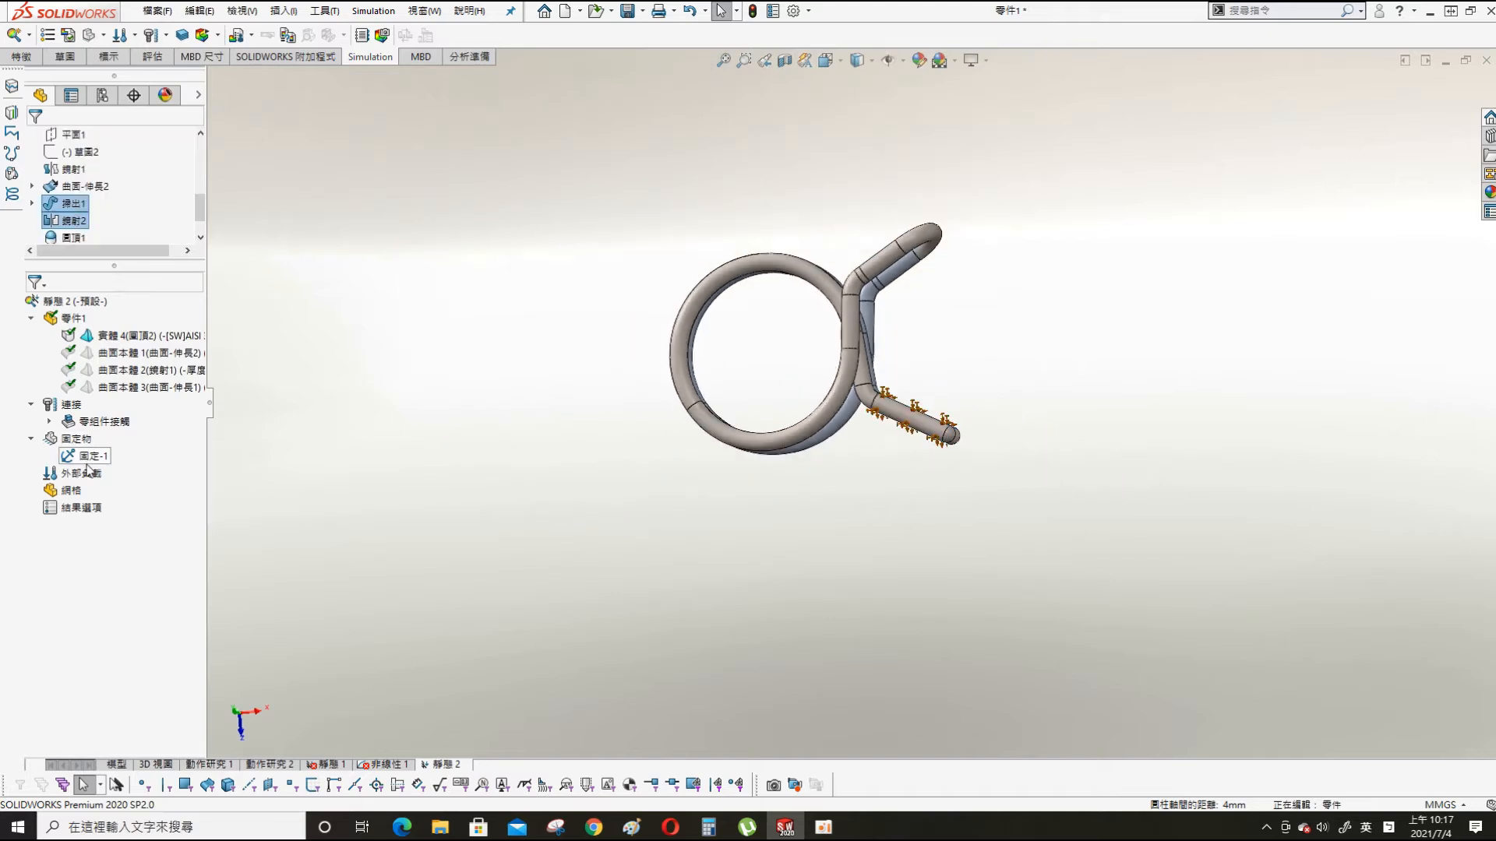
right_click(72, 473)
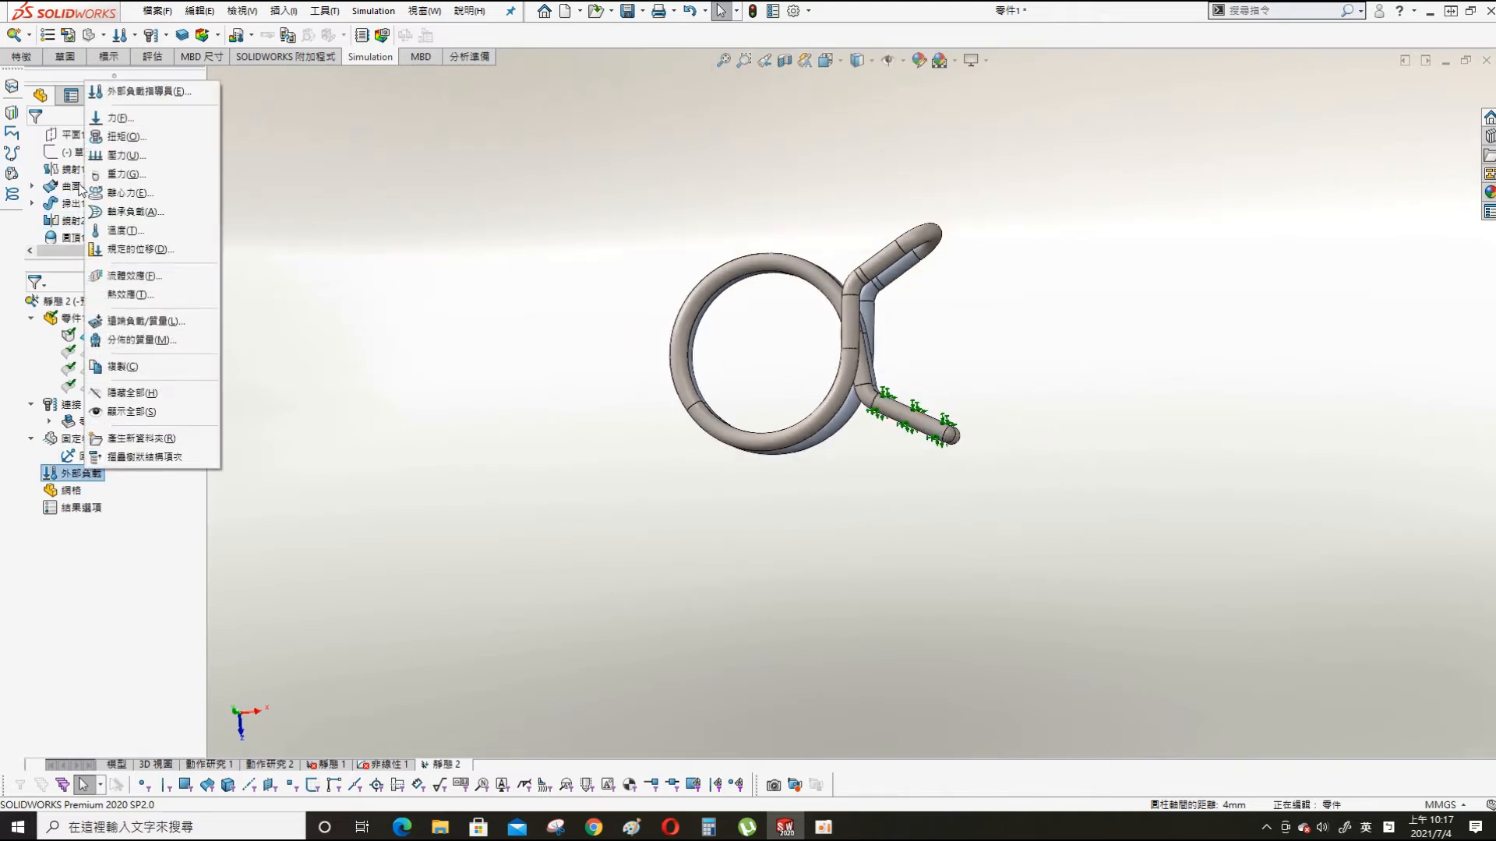
left_click(113, 117)
middle_click_drag(977, 202, 969, 251)
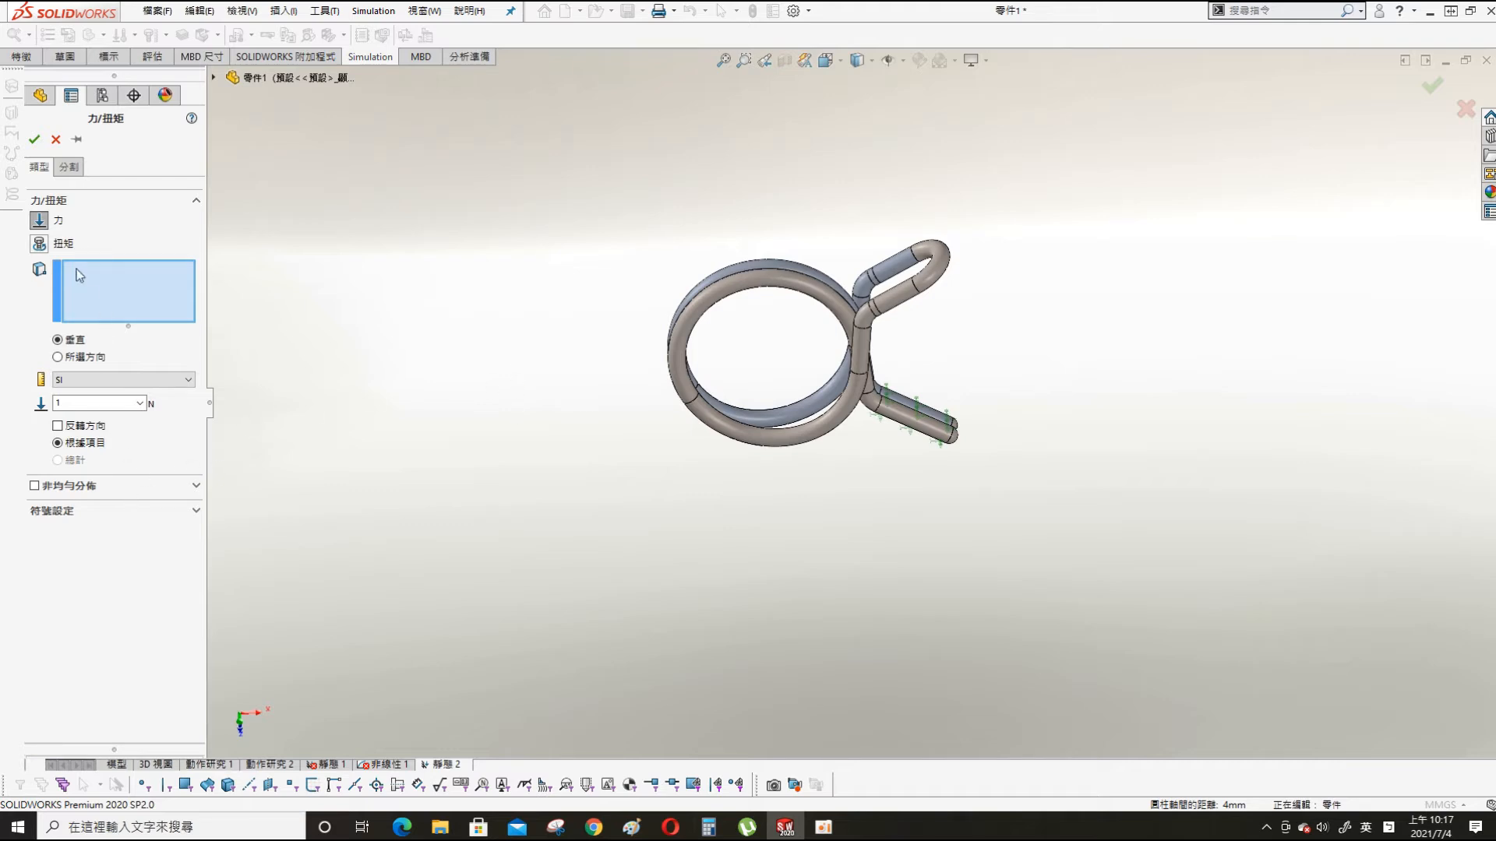
left_click(896, 266)
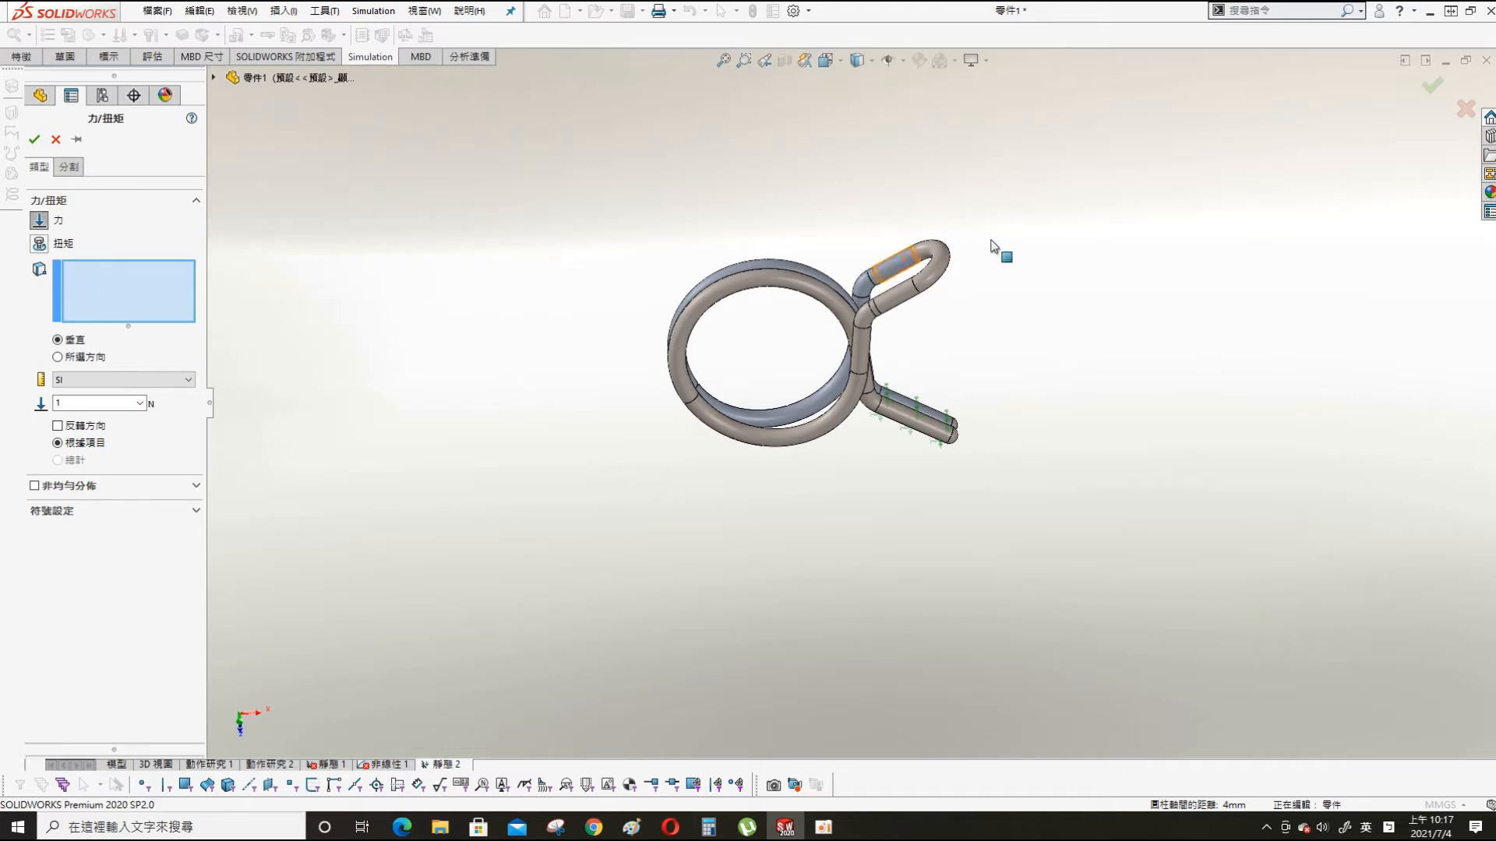
left_click(937, 250)
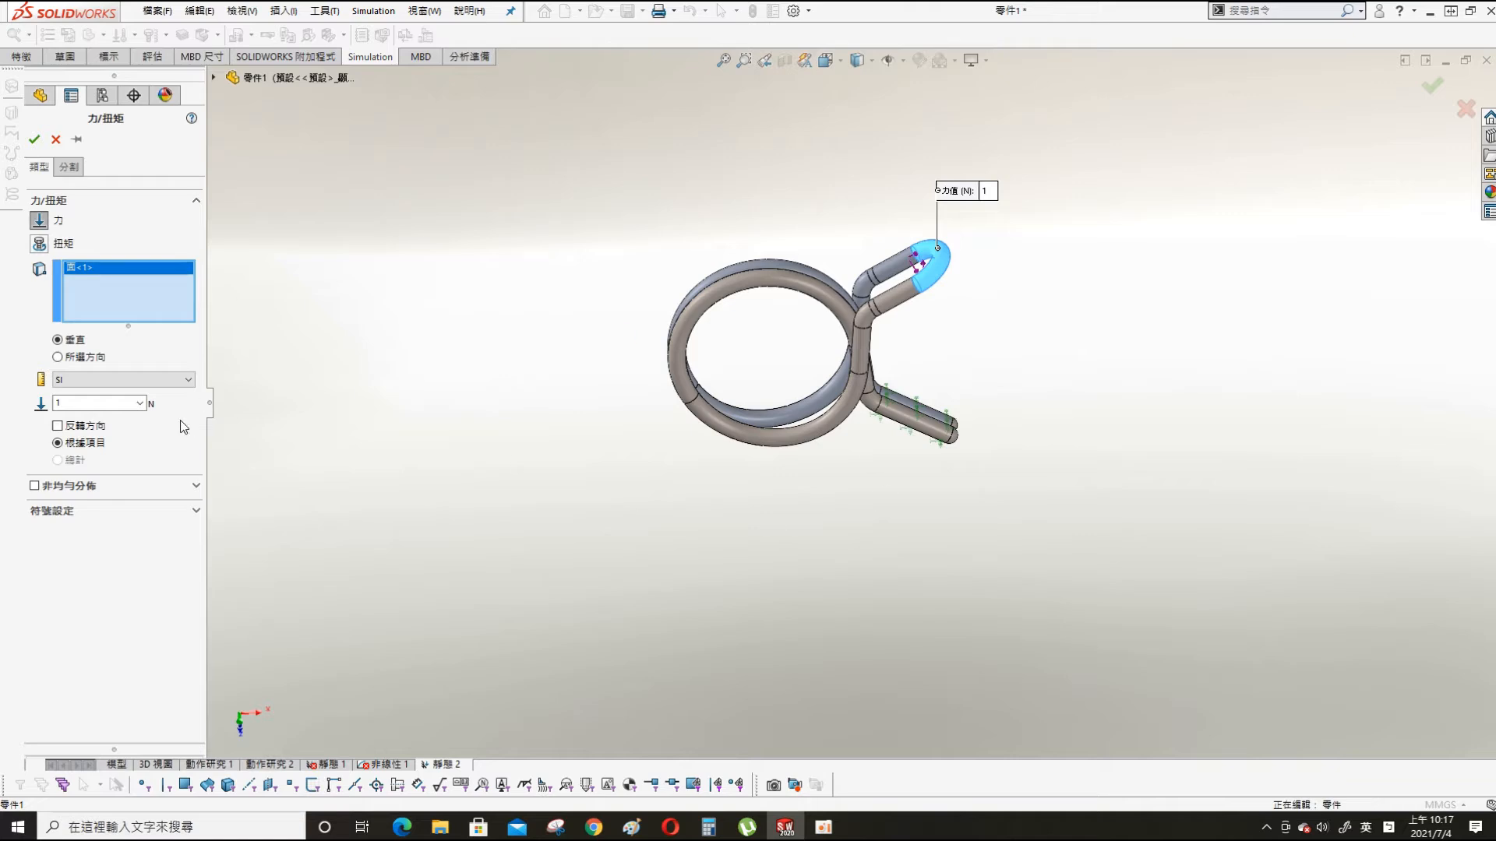
middle_click_drag(1018, 303, 965, 357)
left_click(78, 358)
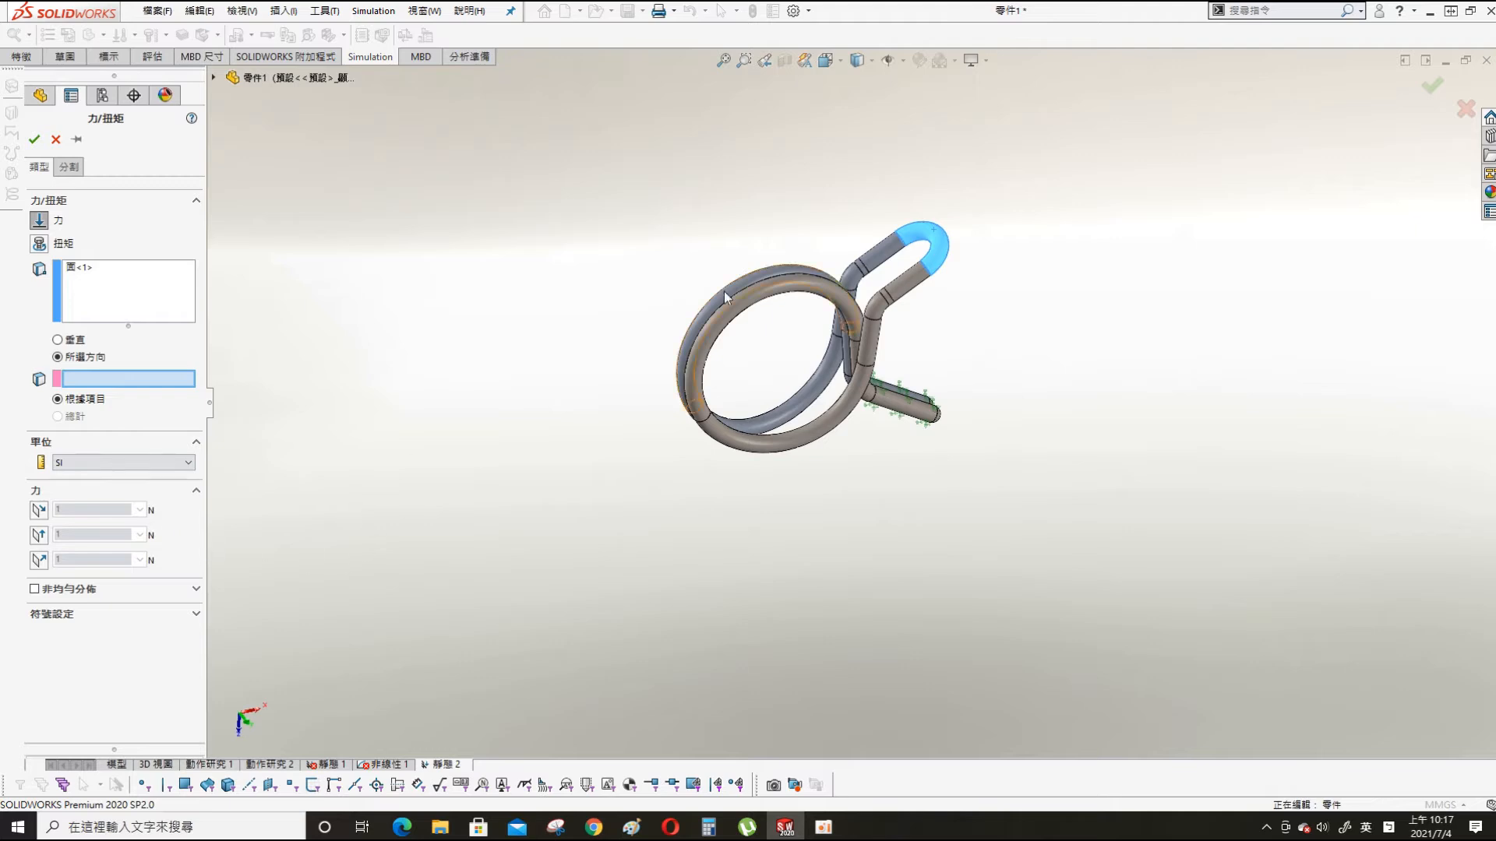
left_click(40, 537)
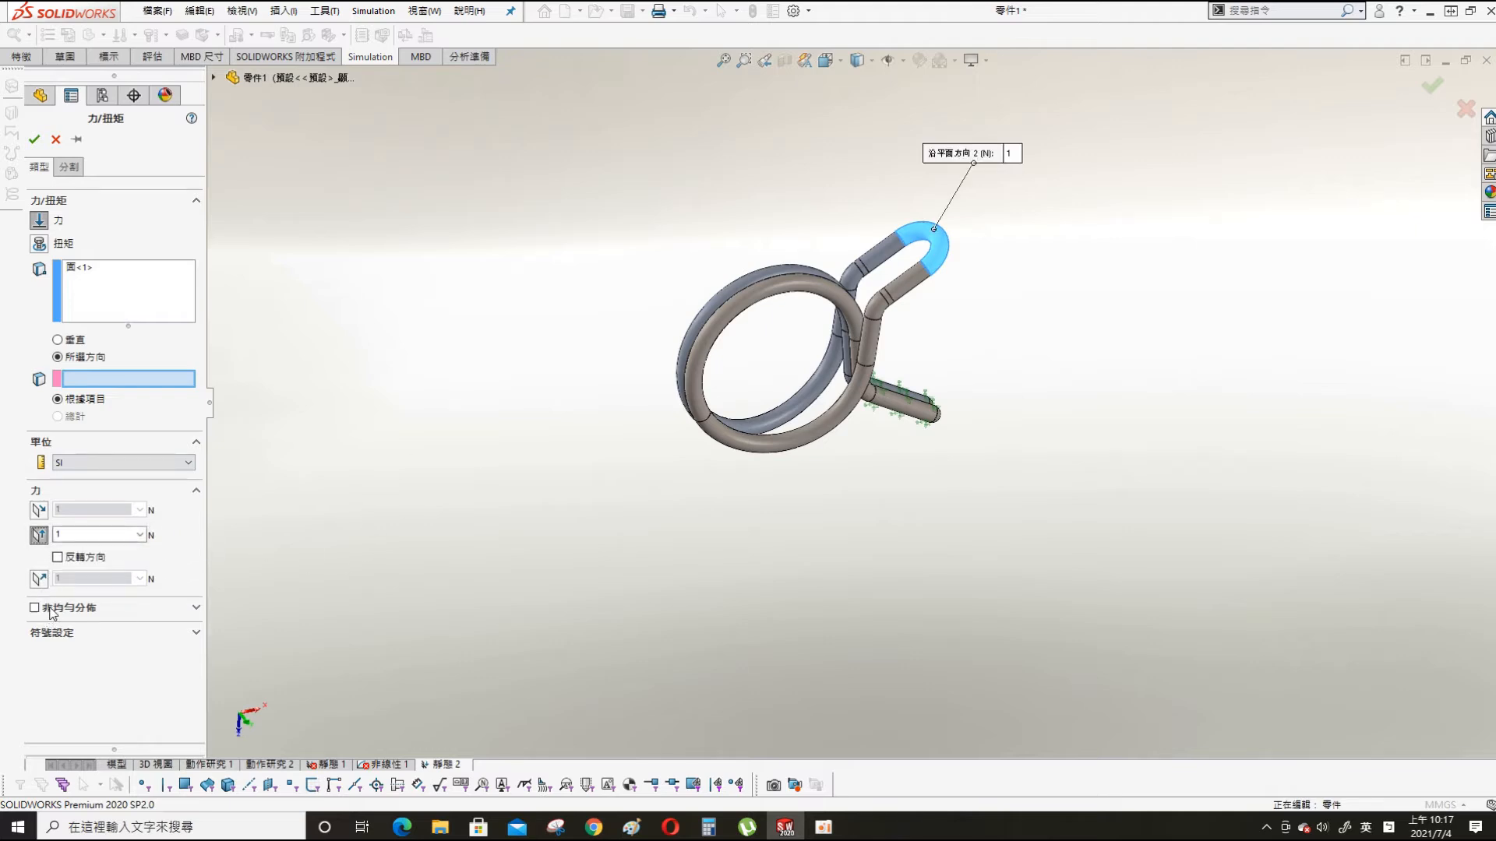
left_click(56, 140)
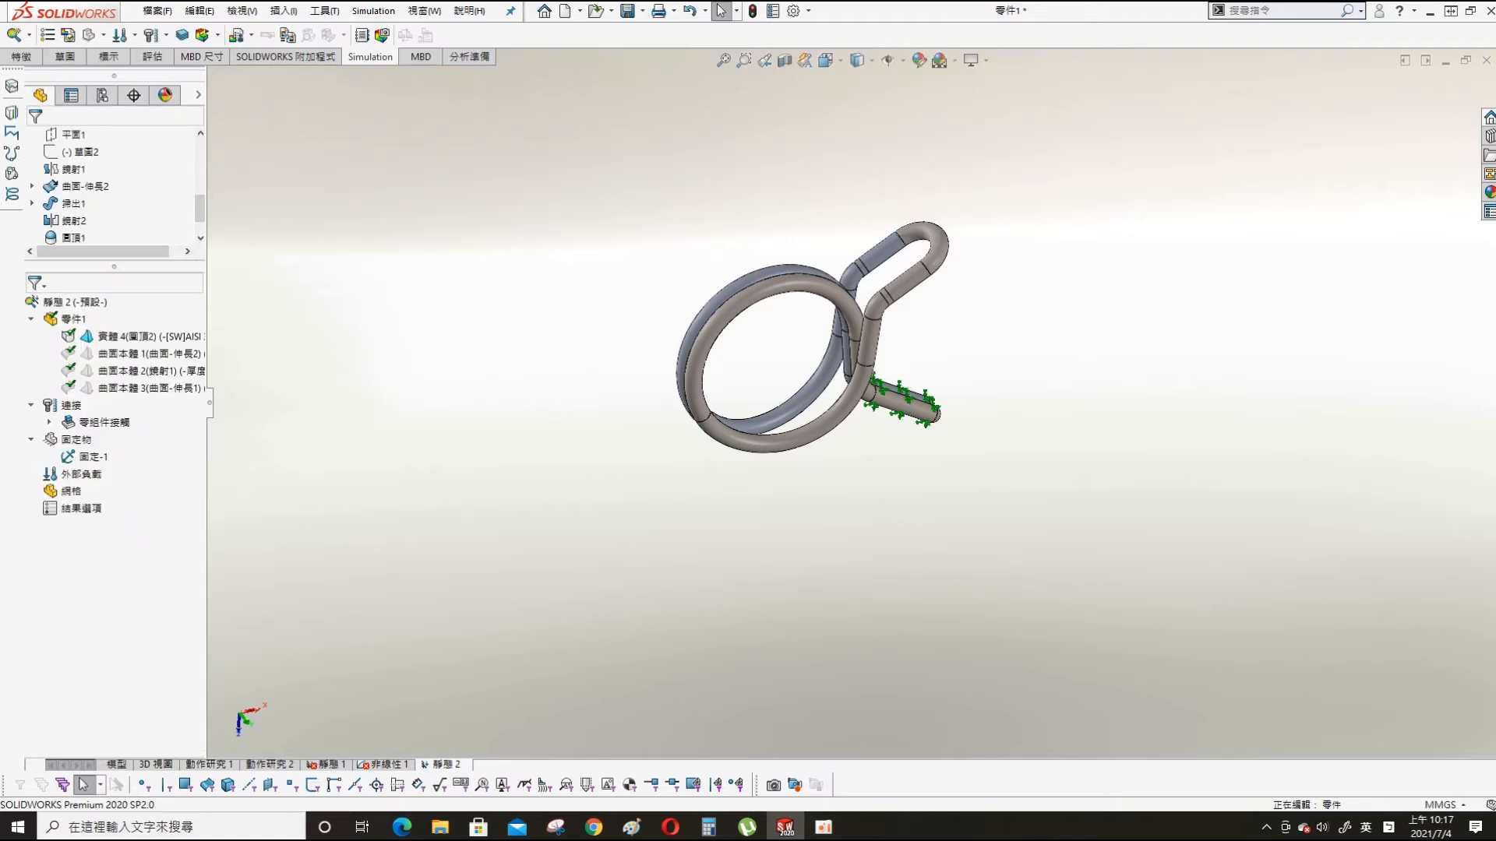
- Return from the study to the part model and start a new sketch on the top plane (上基準面)
left_click(118, 765)
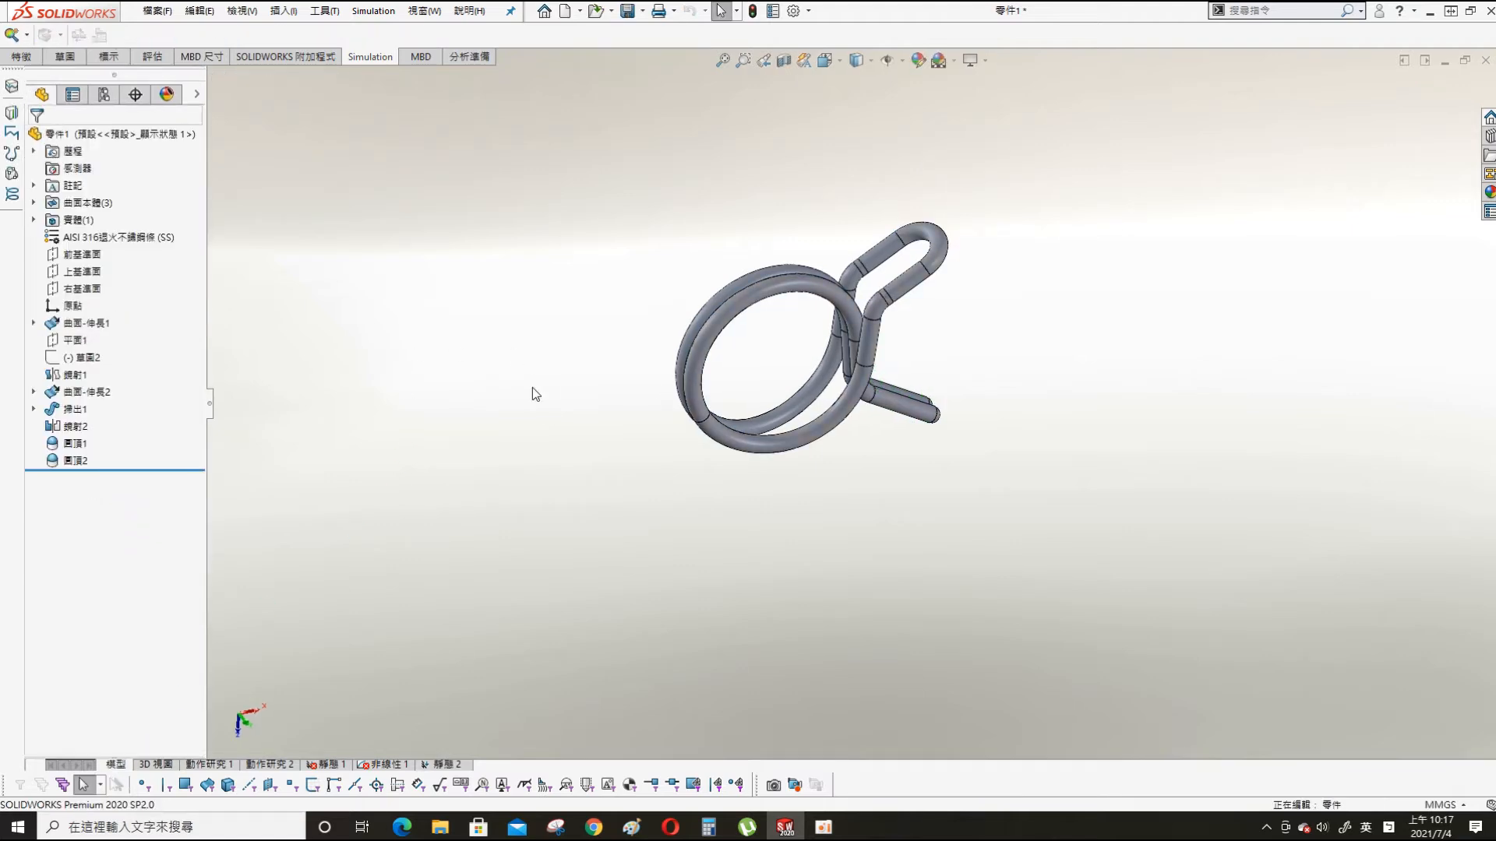
left_click(82, 254)
left_click(81, 272)
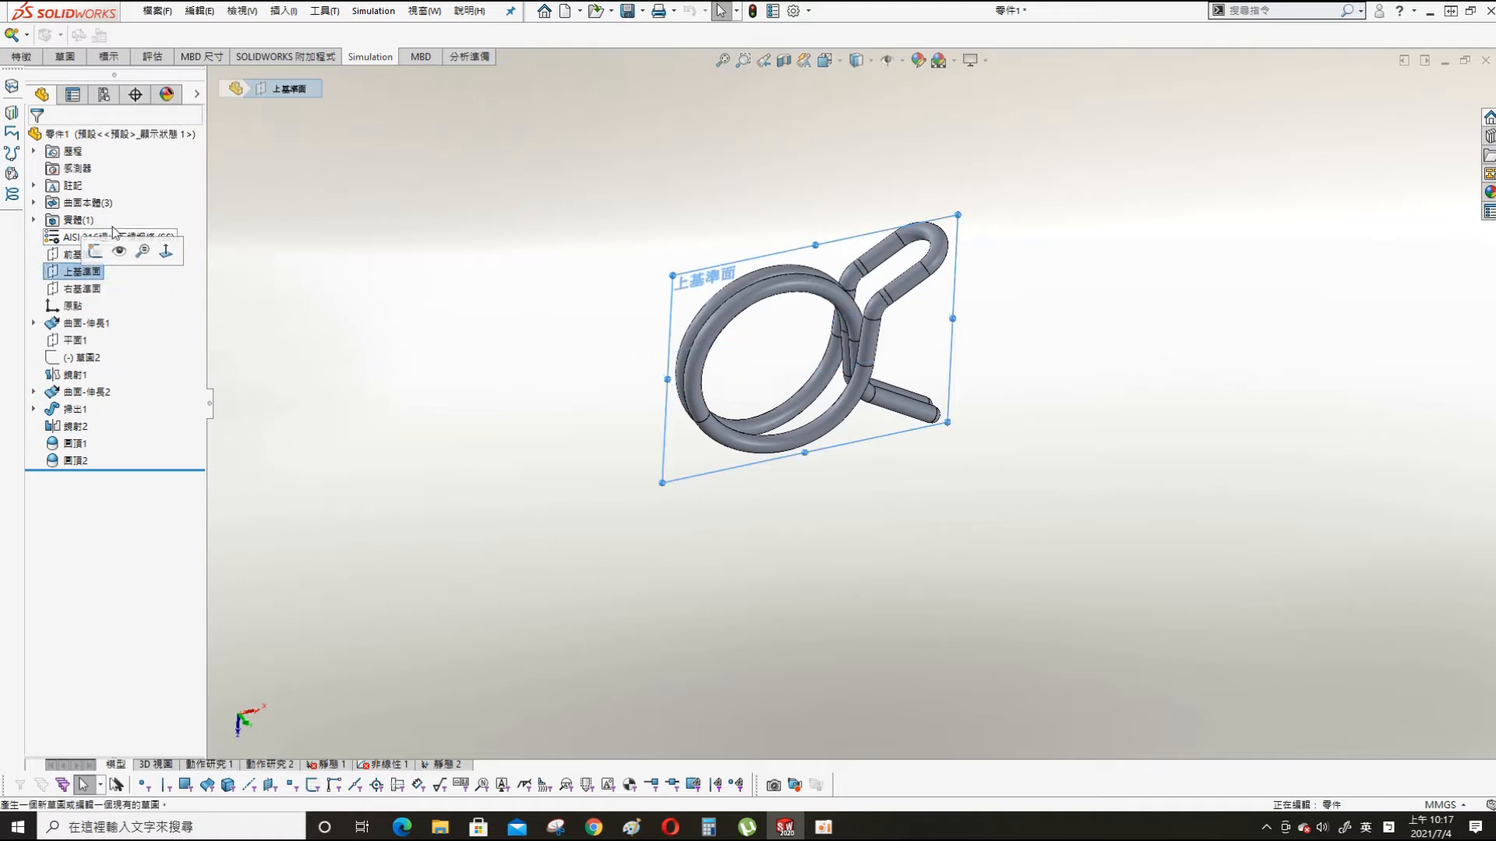
right_click(78, 279)
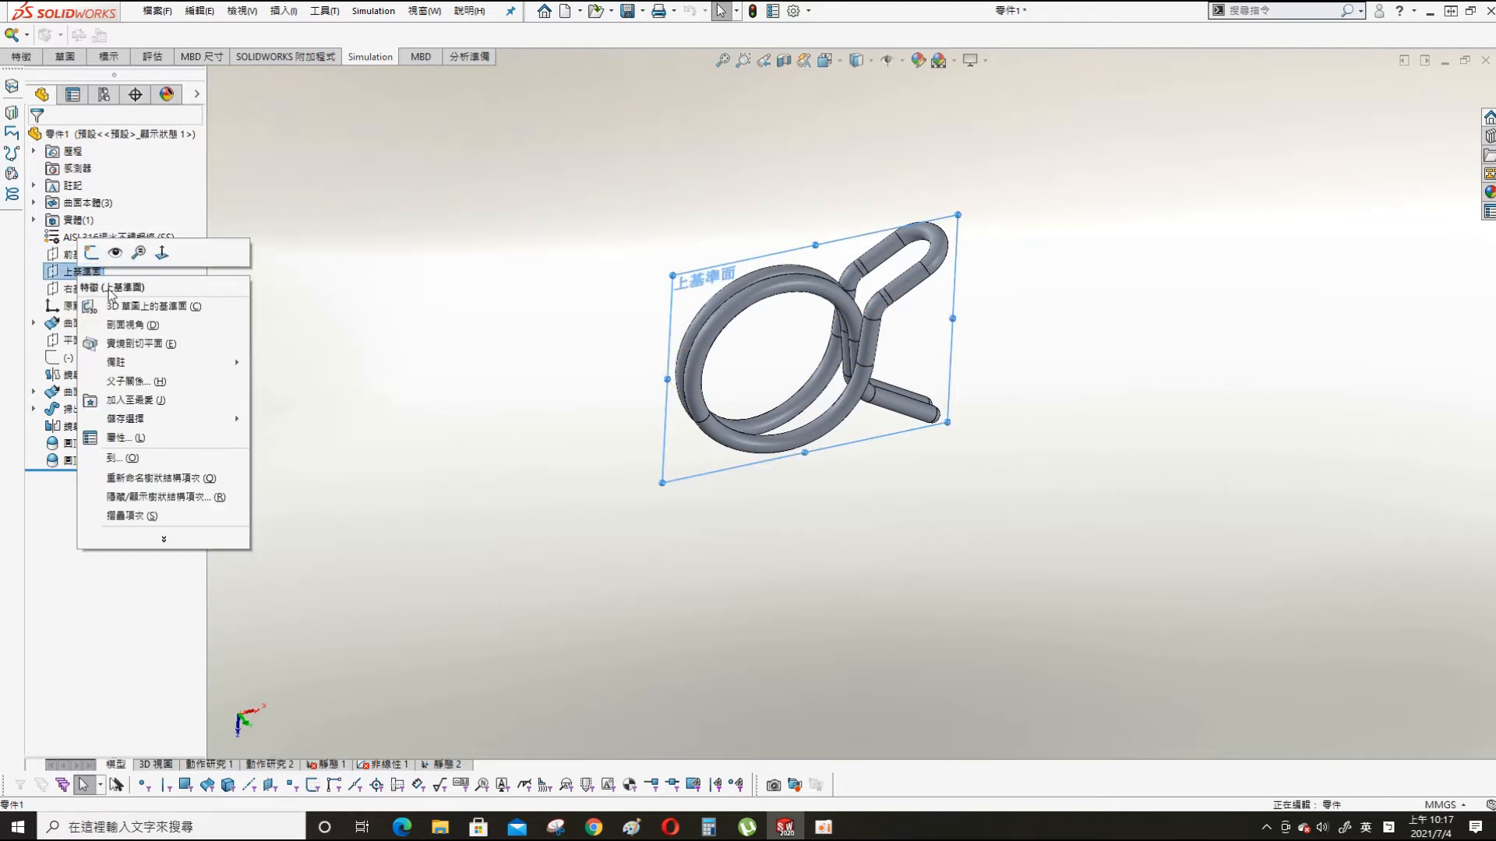
left_click(94, 260)
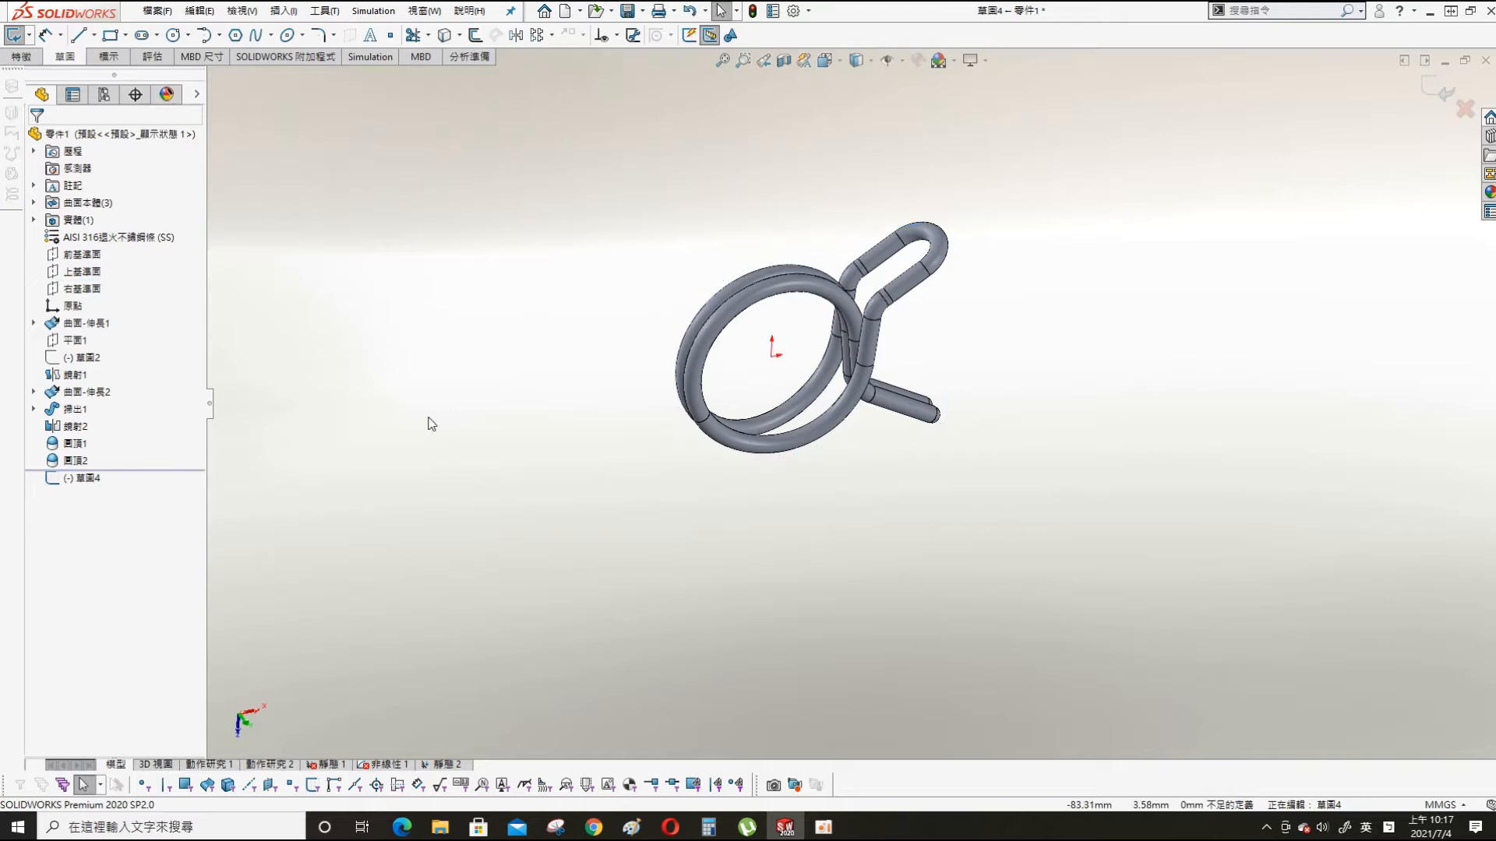
key("s")
left_click(654, 463)
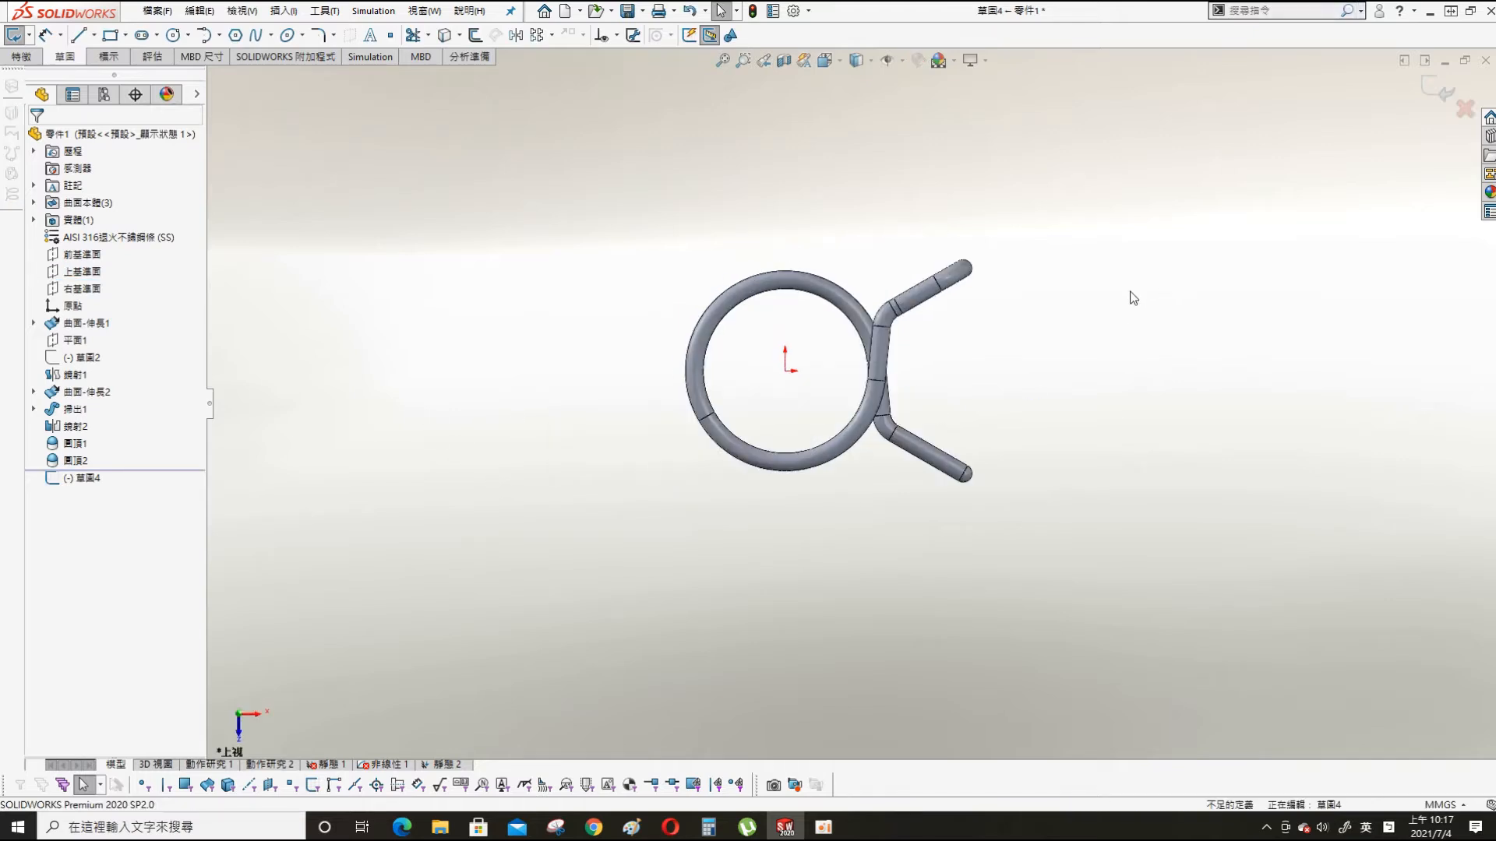
- Sketch a slanted construction centerline about 95 mm long, running down across the ring and below the lower leg
scroll(931, 446, "down", 2)
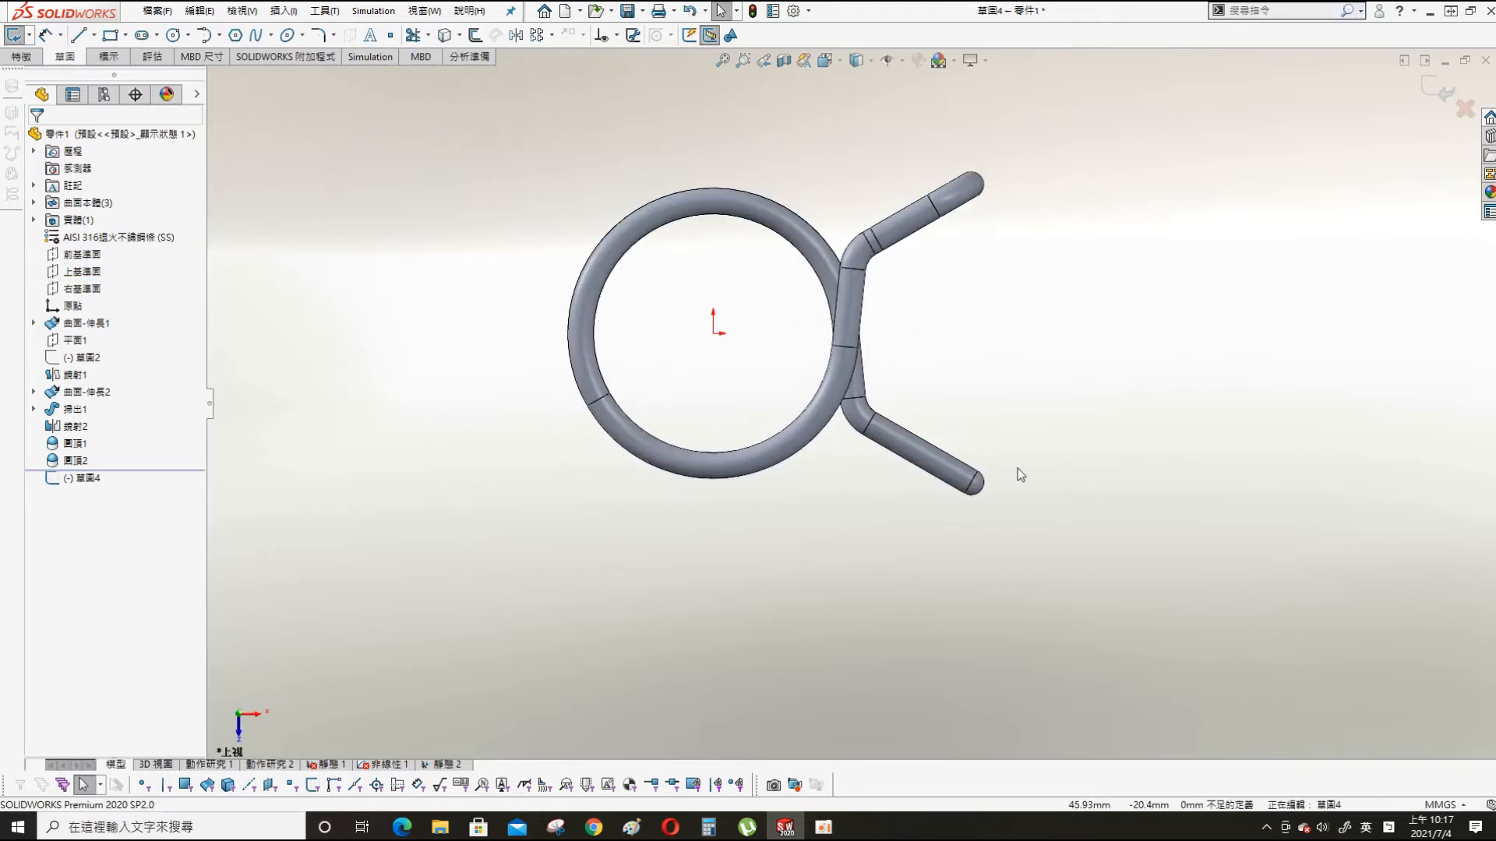
scroll(1036, 448, "down", 1)
key("s")
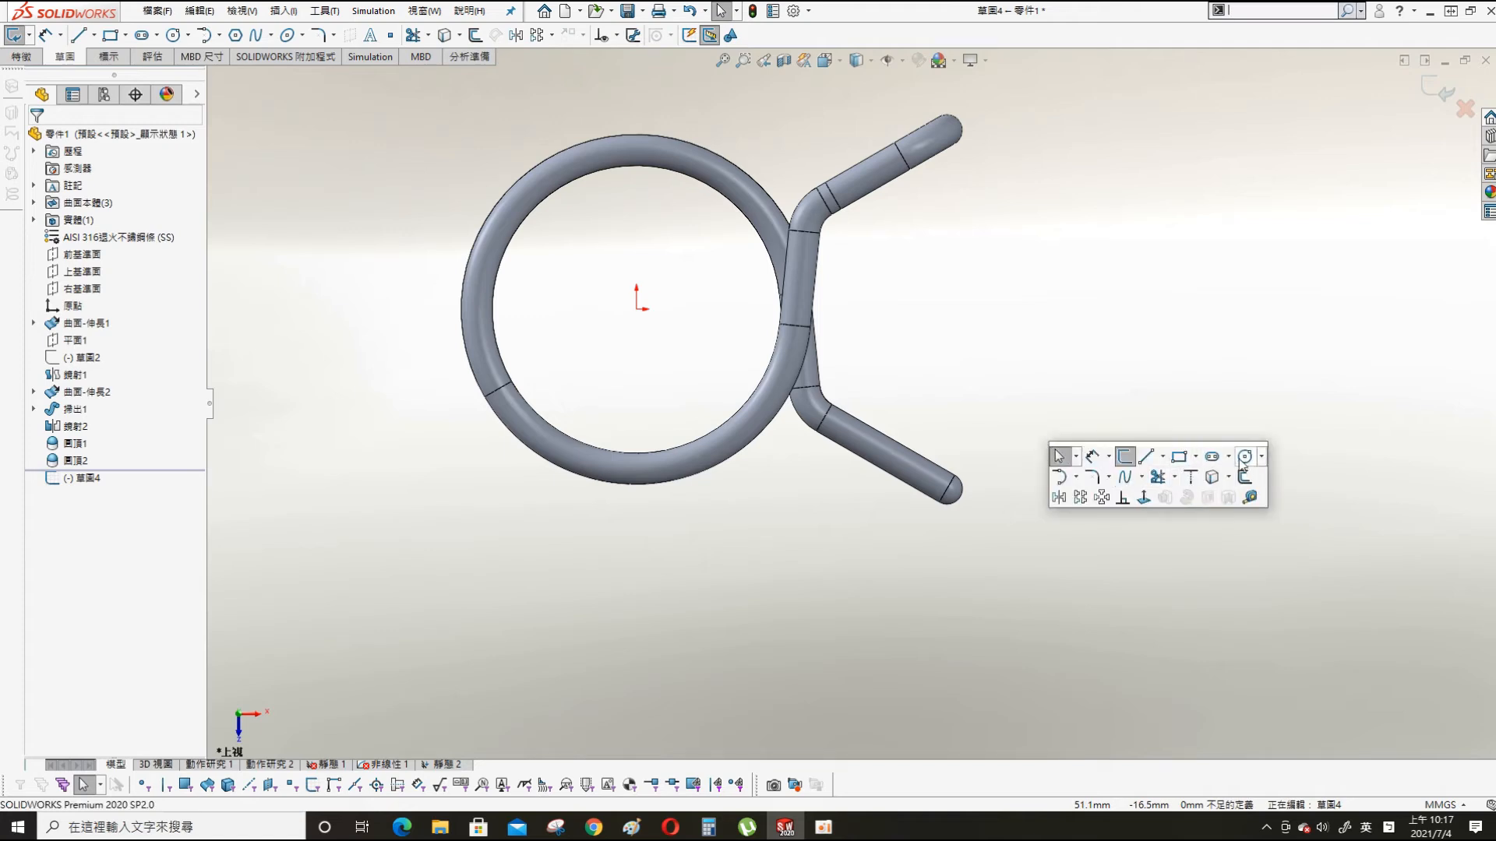
left_click(1161, 457)
left_click(1154, 497)
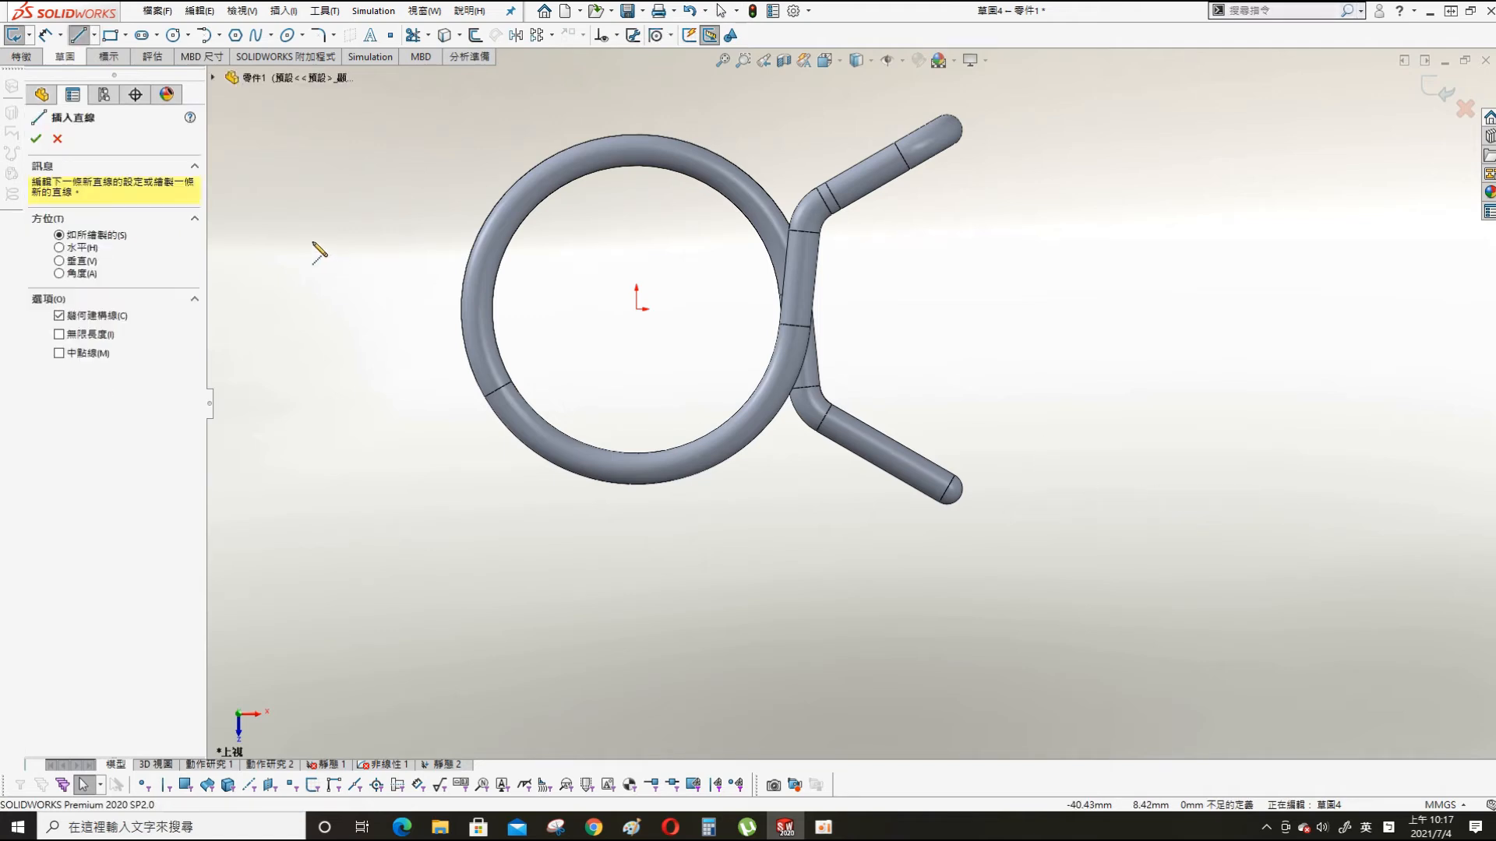
left_click(312, 241)
left_click(974, 619)
key("Escape")
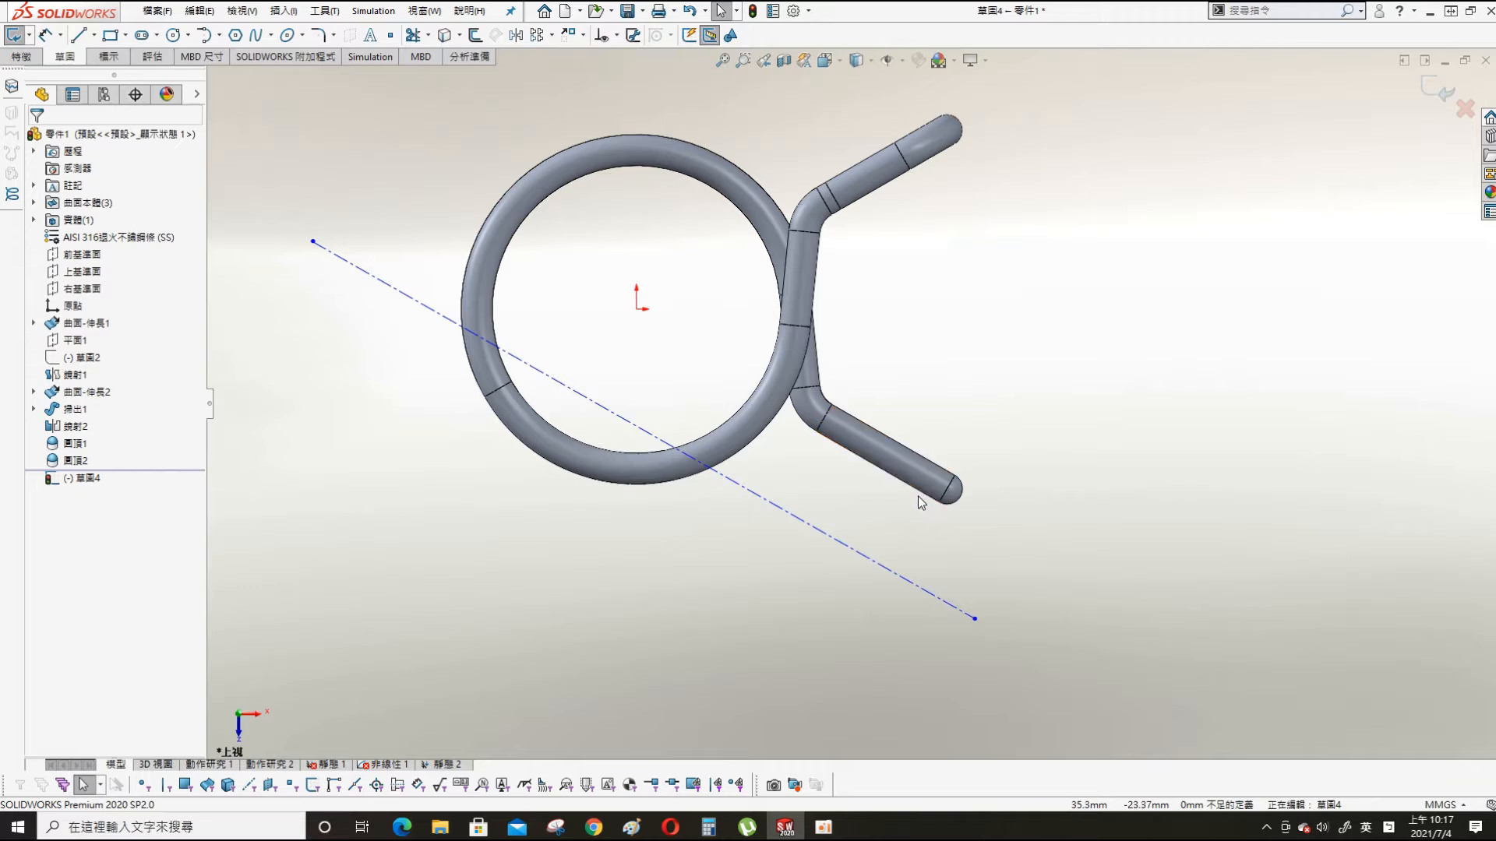
- Make the centerline collinear with the outer silhouette edge of the clamp's lower leg
left_click(922, 500)
left_click(874, 561, "ctrl")
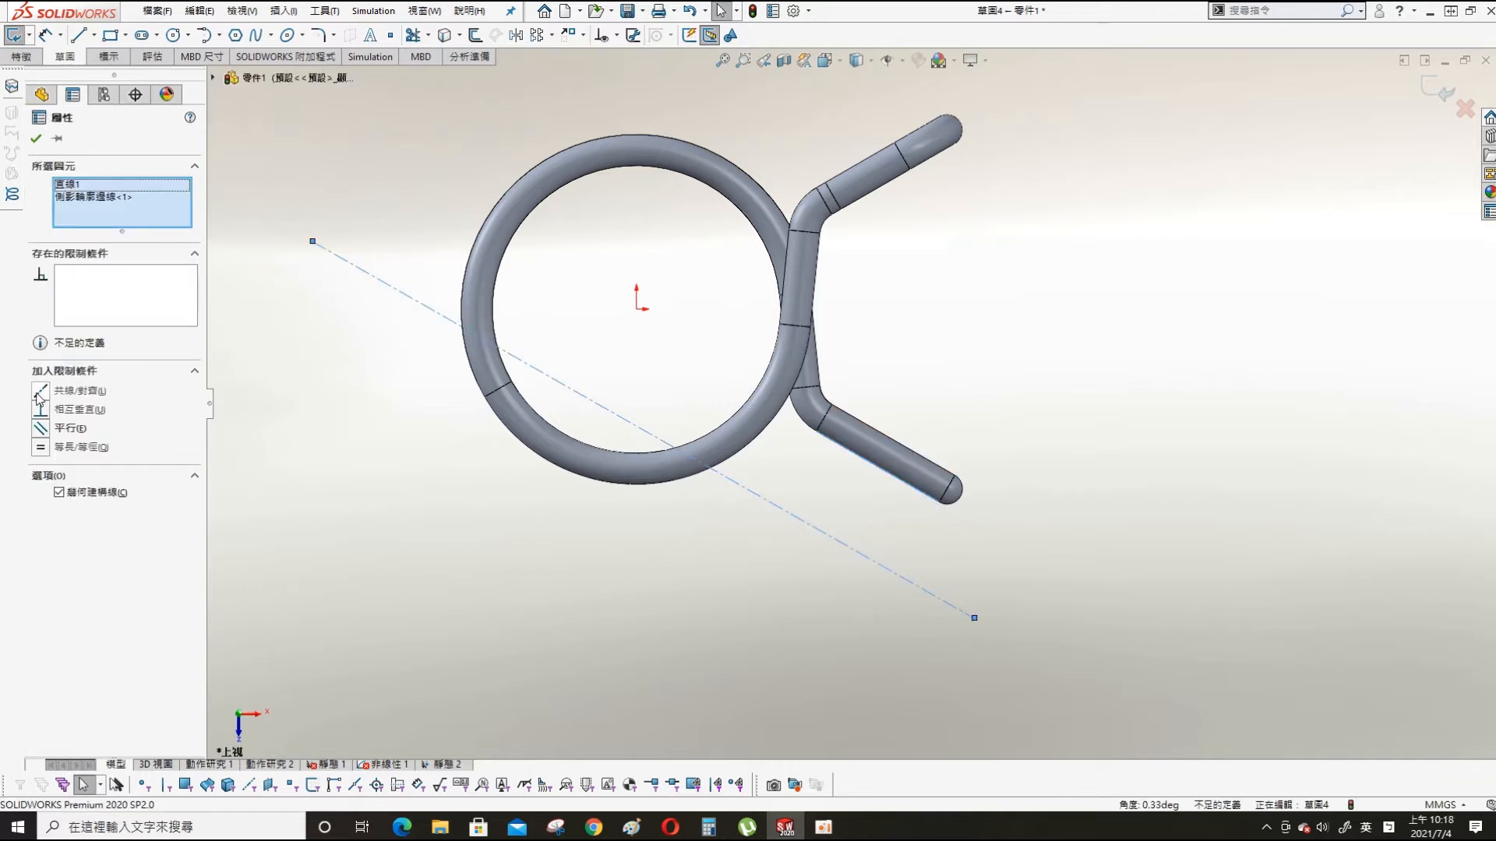
left_click(40, 392)
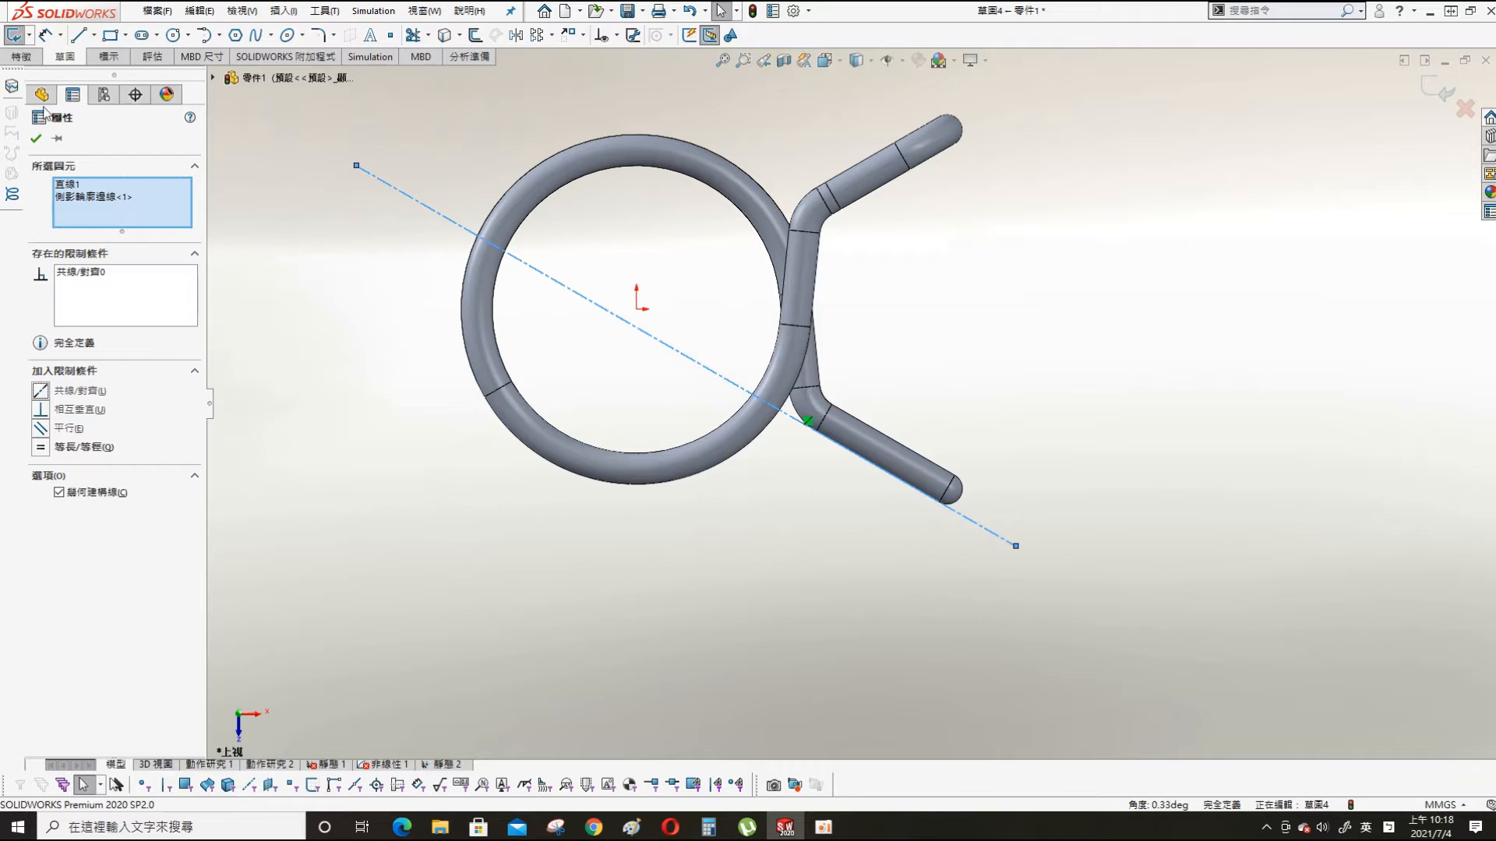
left_click(37, 138)
- Sketch a solid slanted line about 80 mm long across the tip of the clamp's upper leg
key("s")
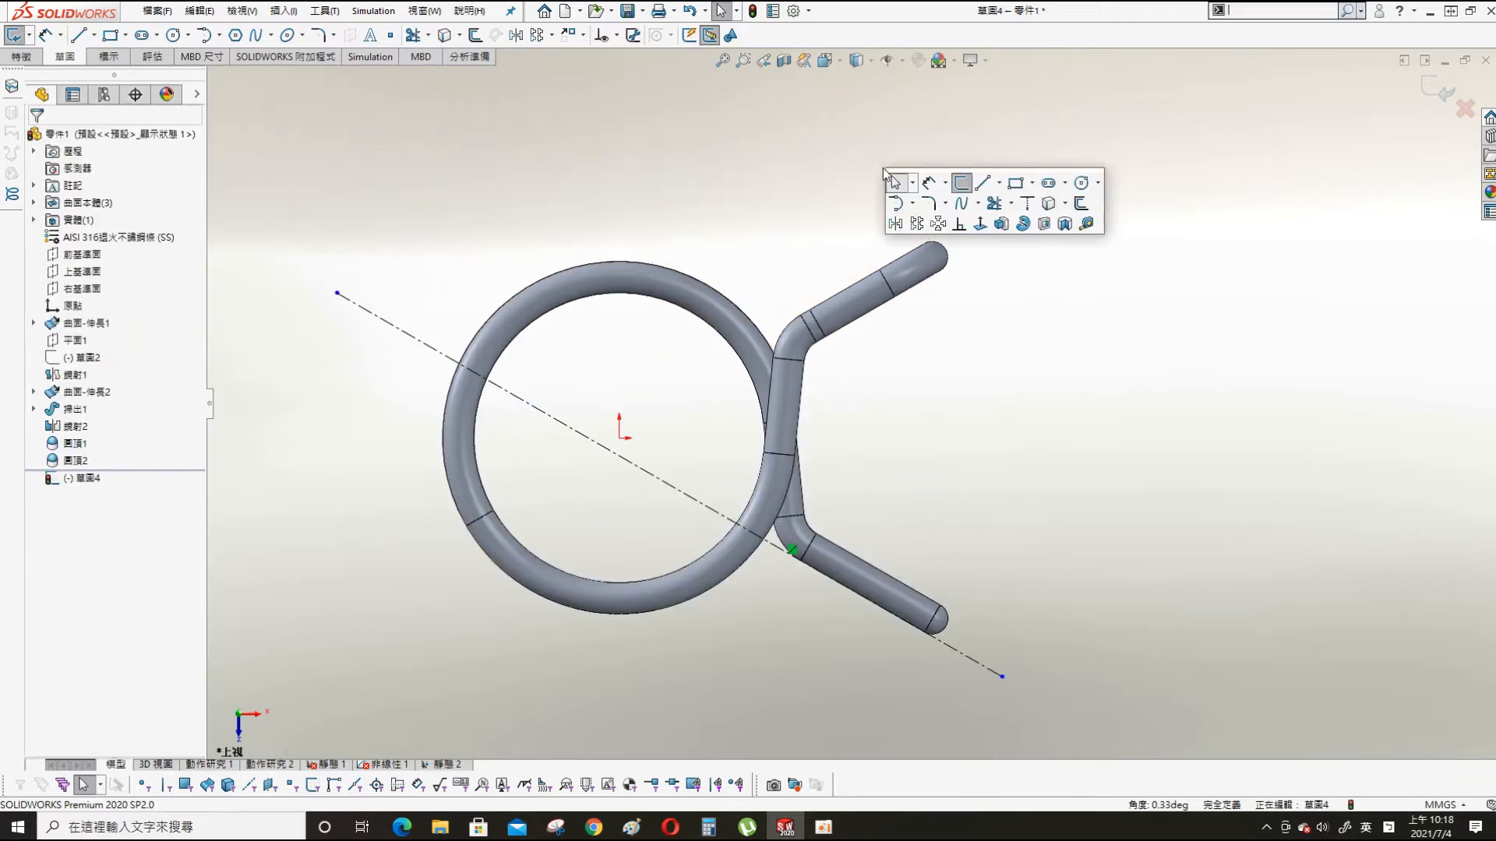
left_click(982, 184)
left_click(580, 116)
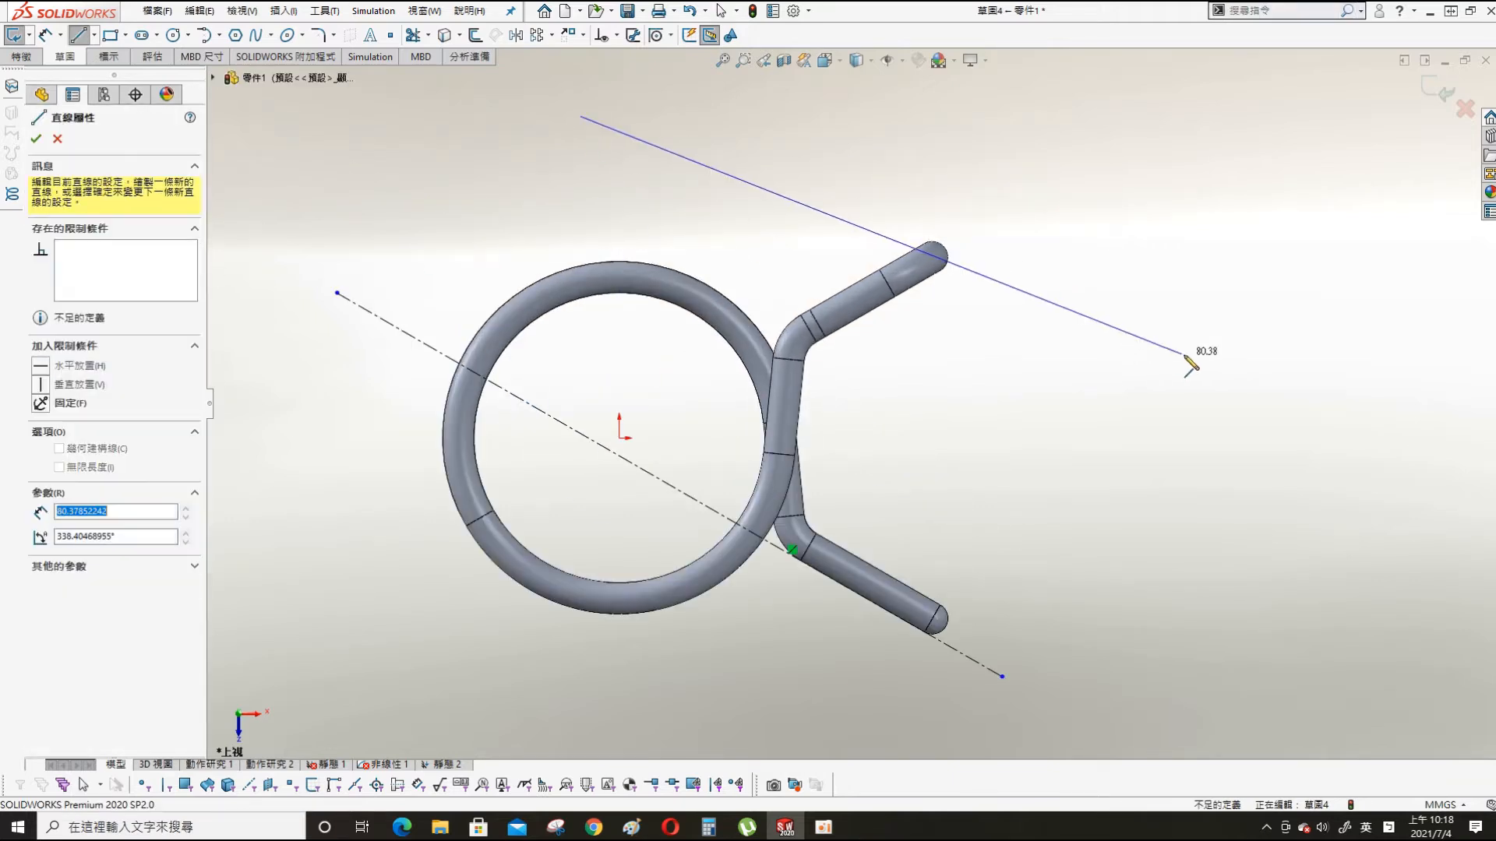
left_click(1182, 355)
- Make the solid line parallel to the centerline and move it outward to the upper leg's rounded tip
left_click(1112, 328)
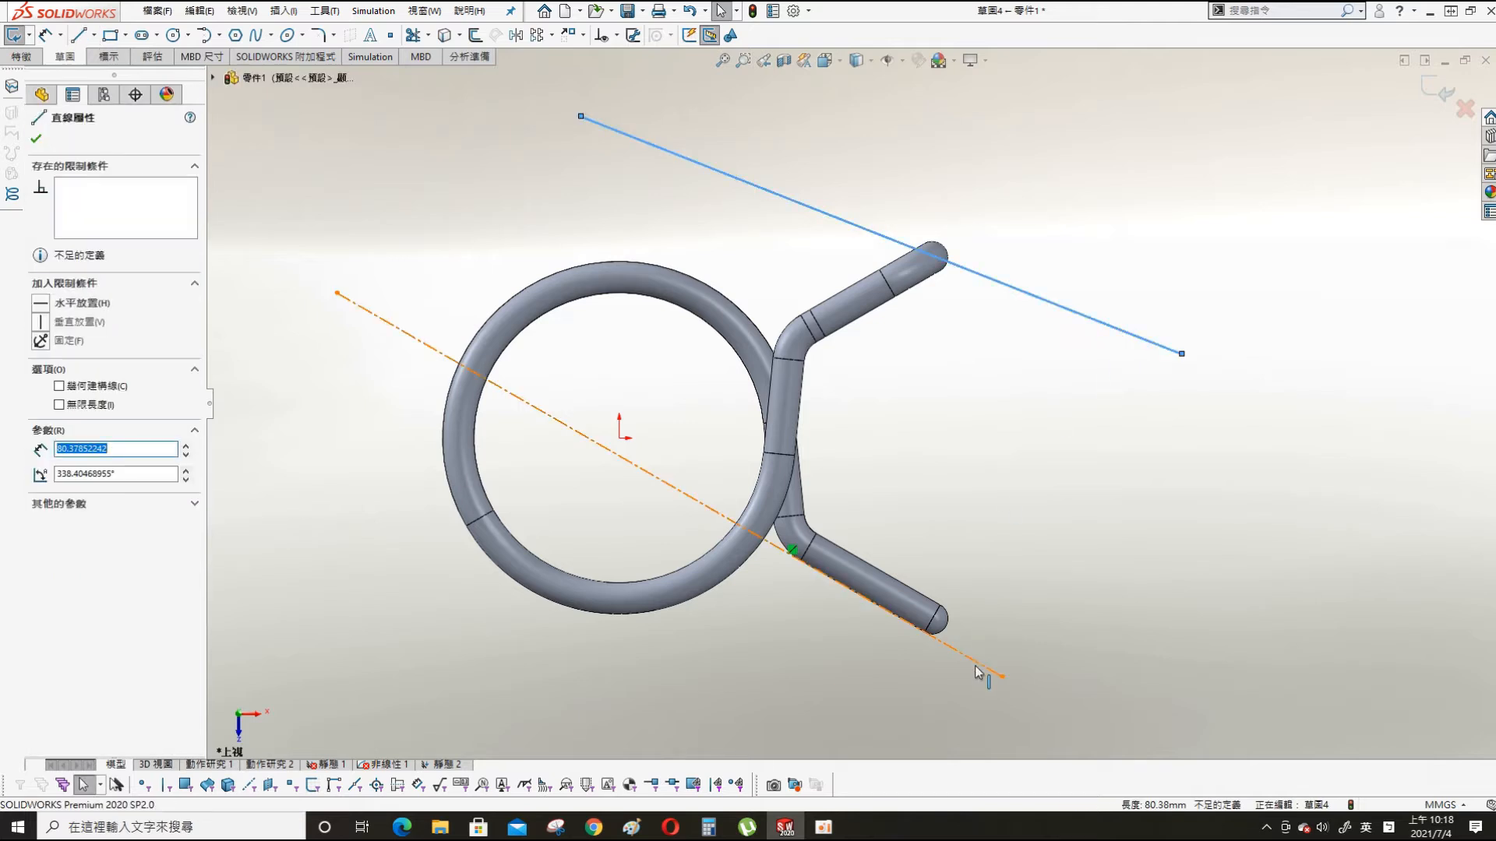
left_click(980, 663, "ctrl")
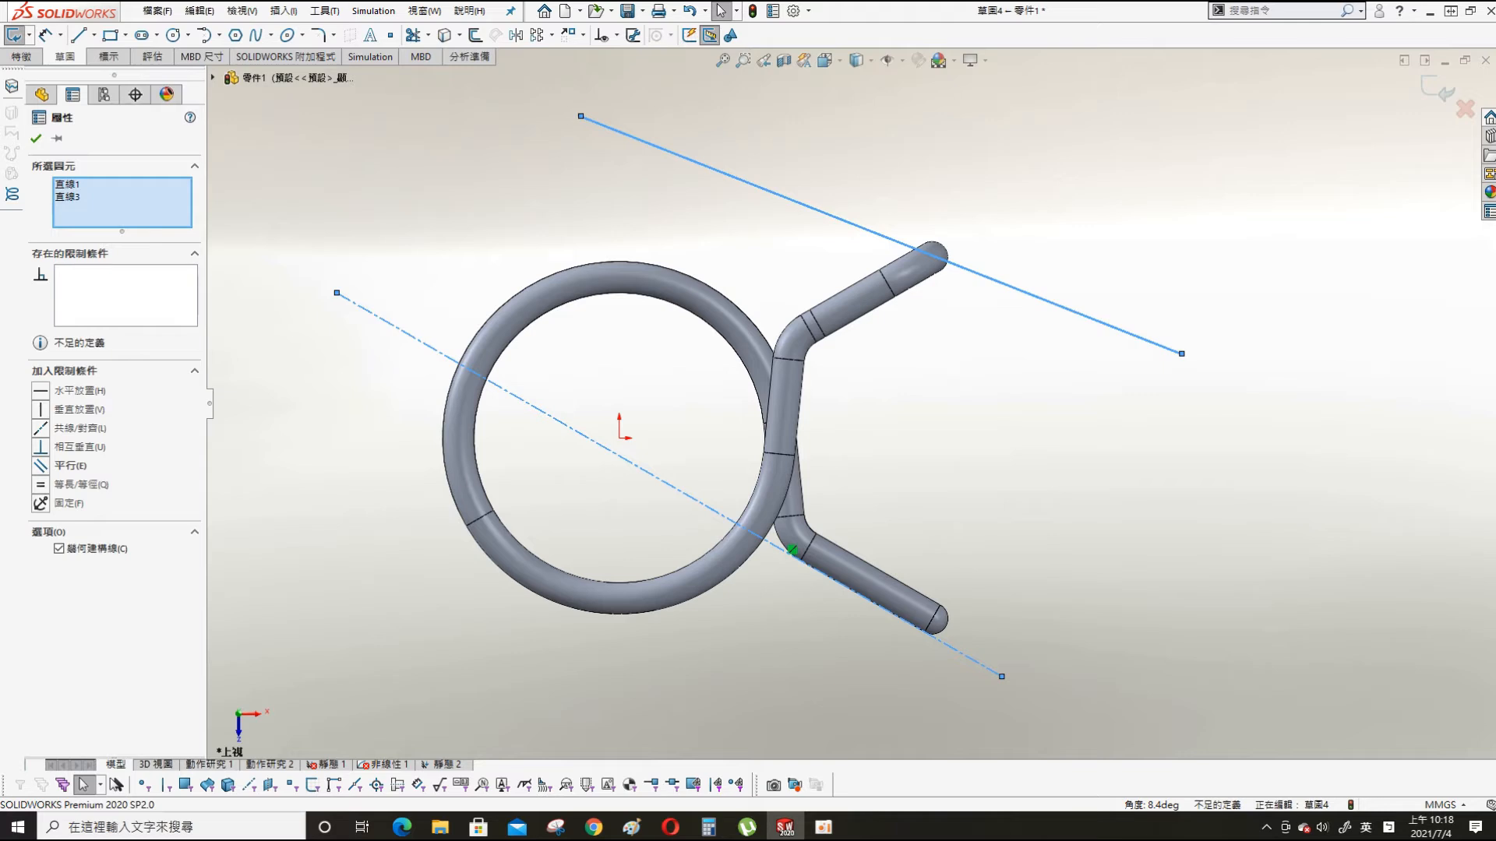
left_click(43, 466)
left_click(34, 140)
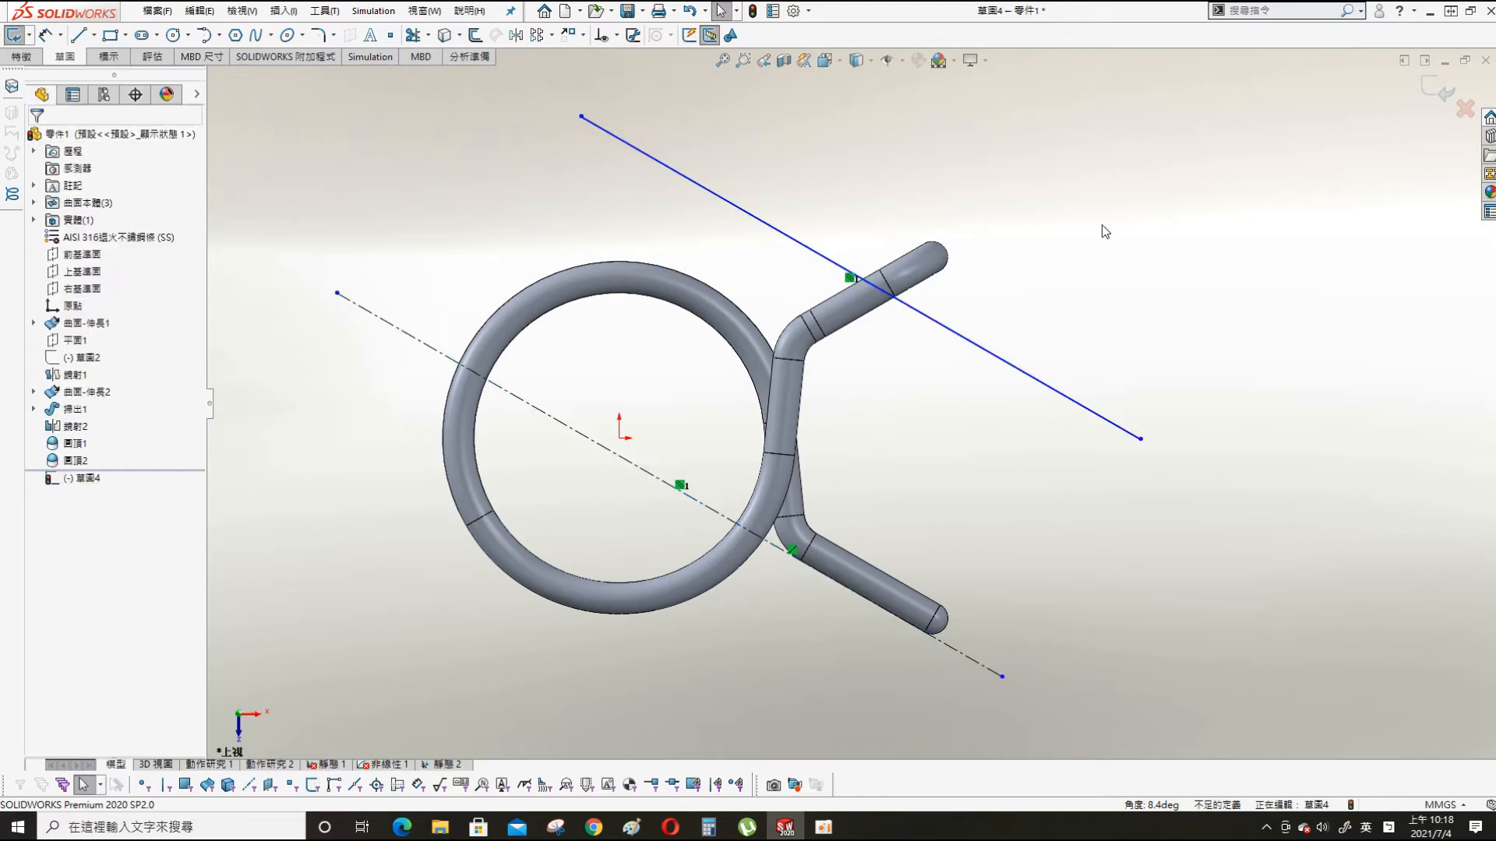
left_click_drag(1030, 363, 1060, 317)
left_click(1121, 166)
- Dimension the distance between the solid line and the centerline as 42.5 mm
key("s")
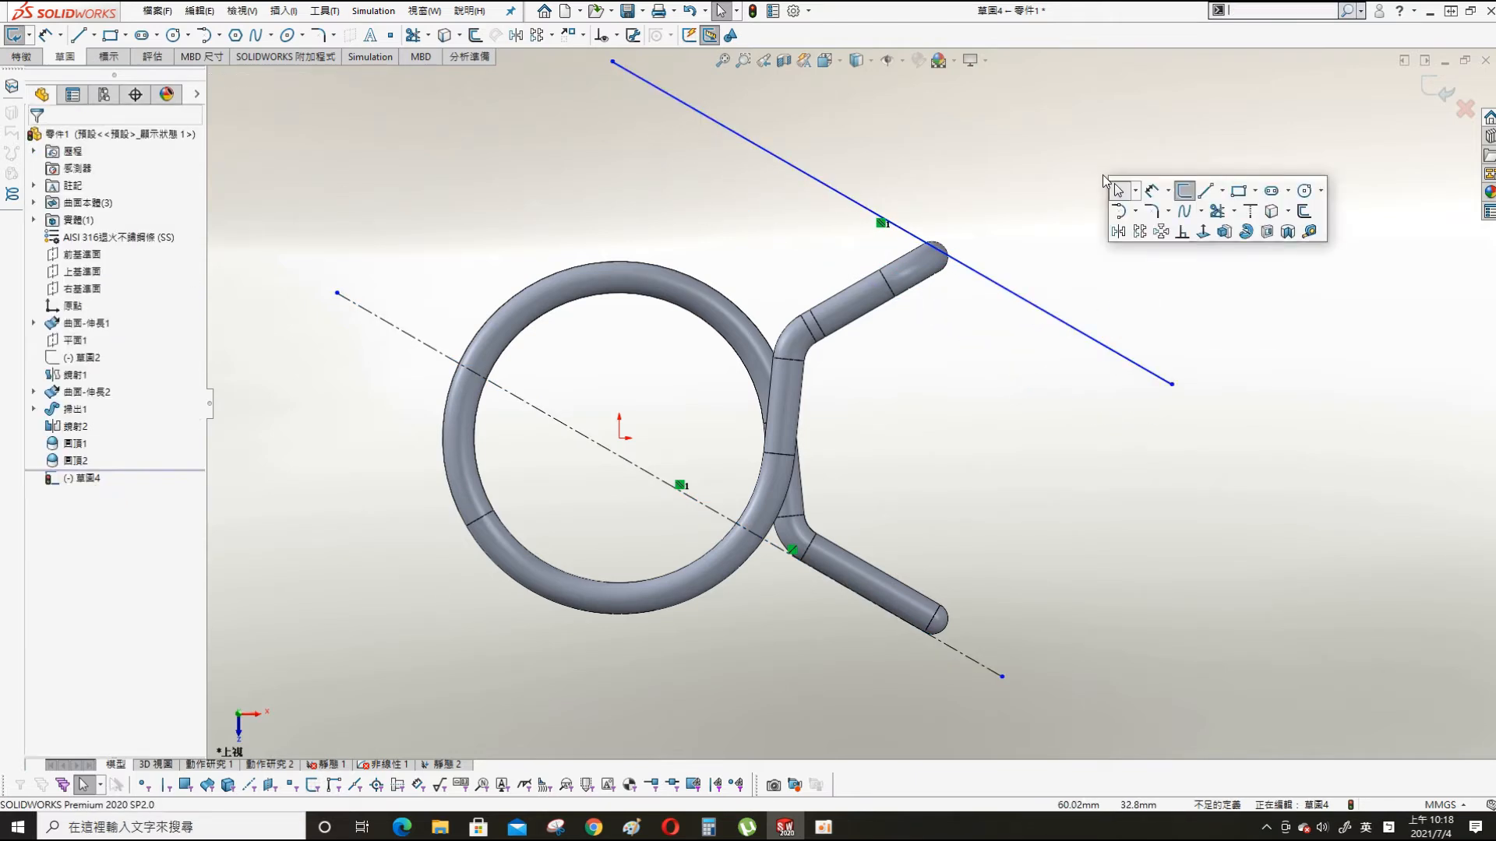
left_click(1147, 195)
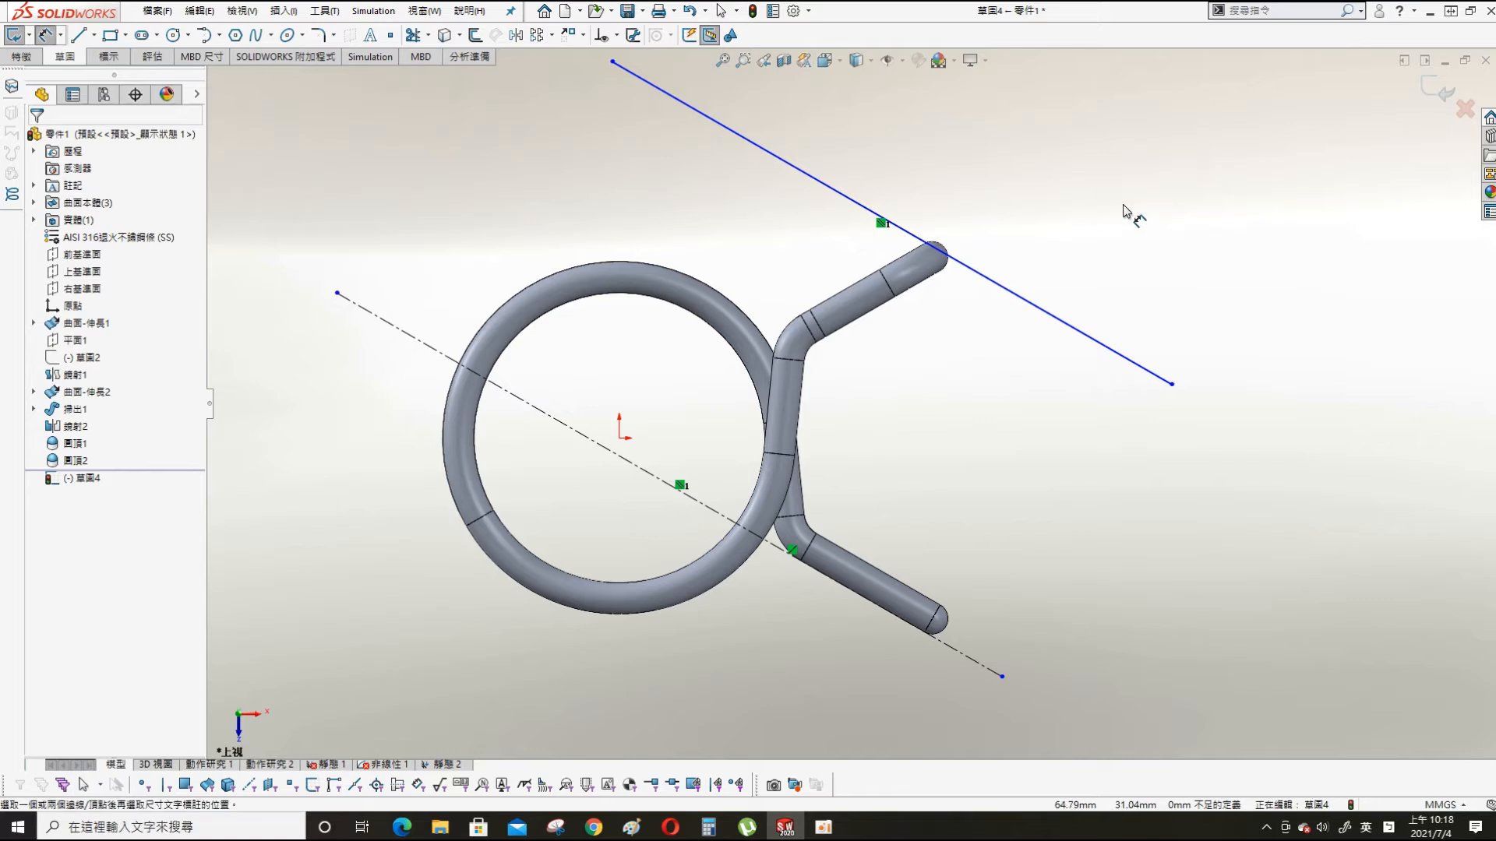
left_click(1044, 312)
left_click(964, 656)
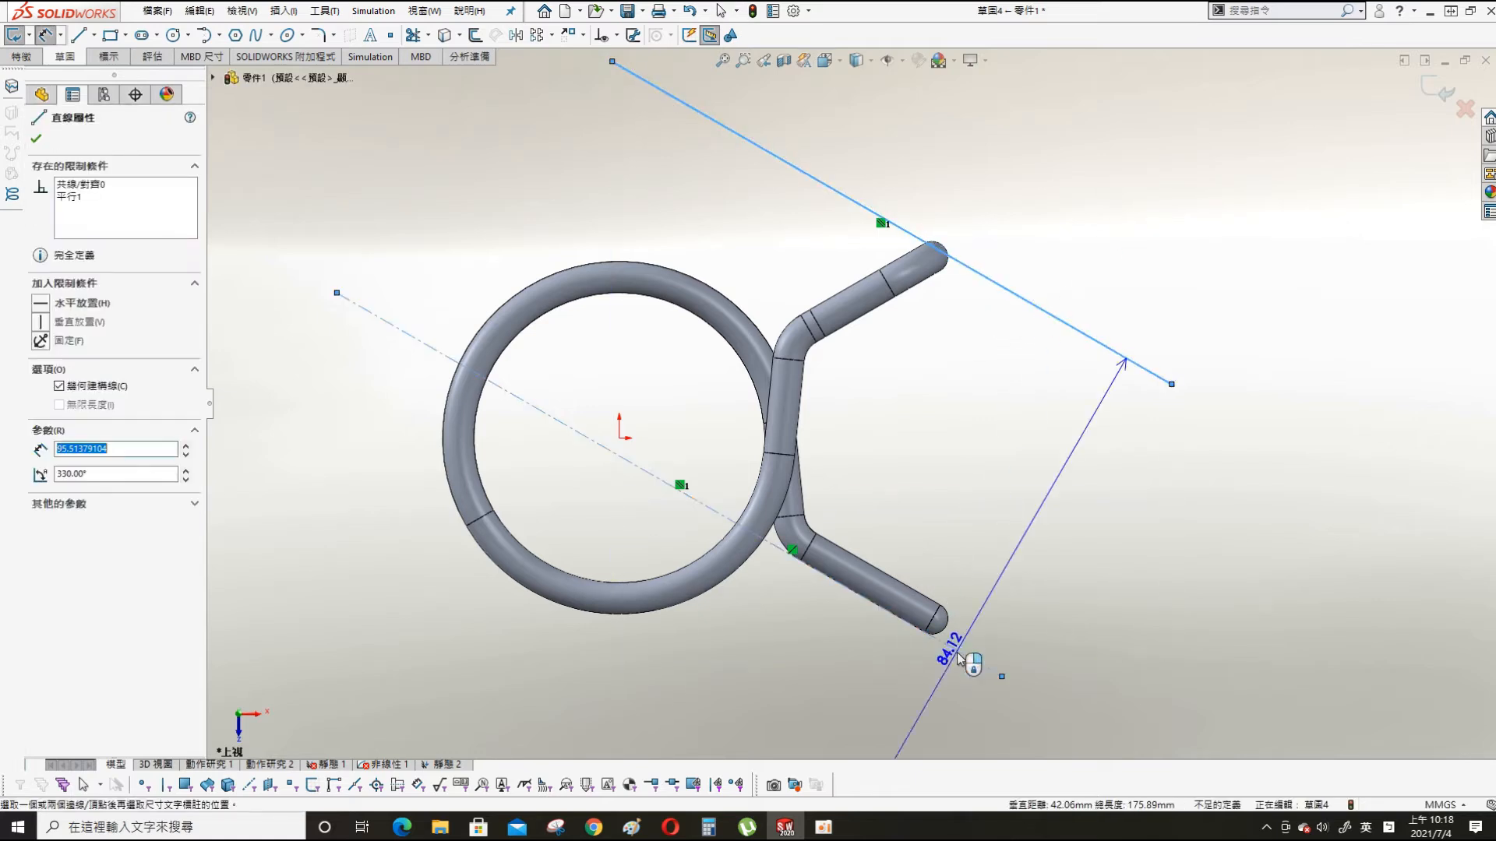
left_click(1009, 490)
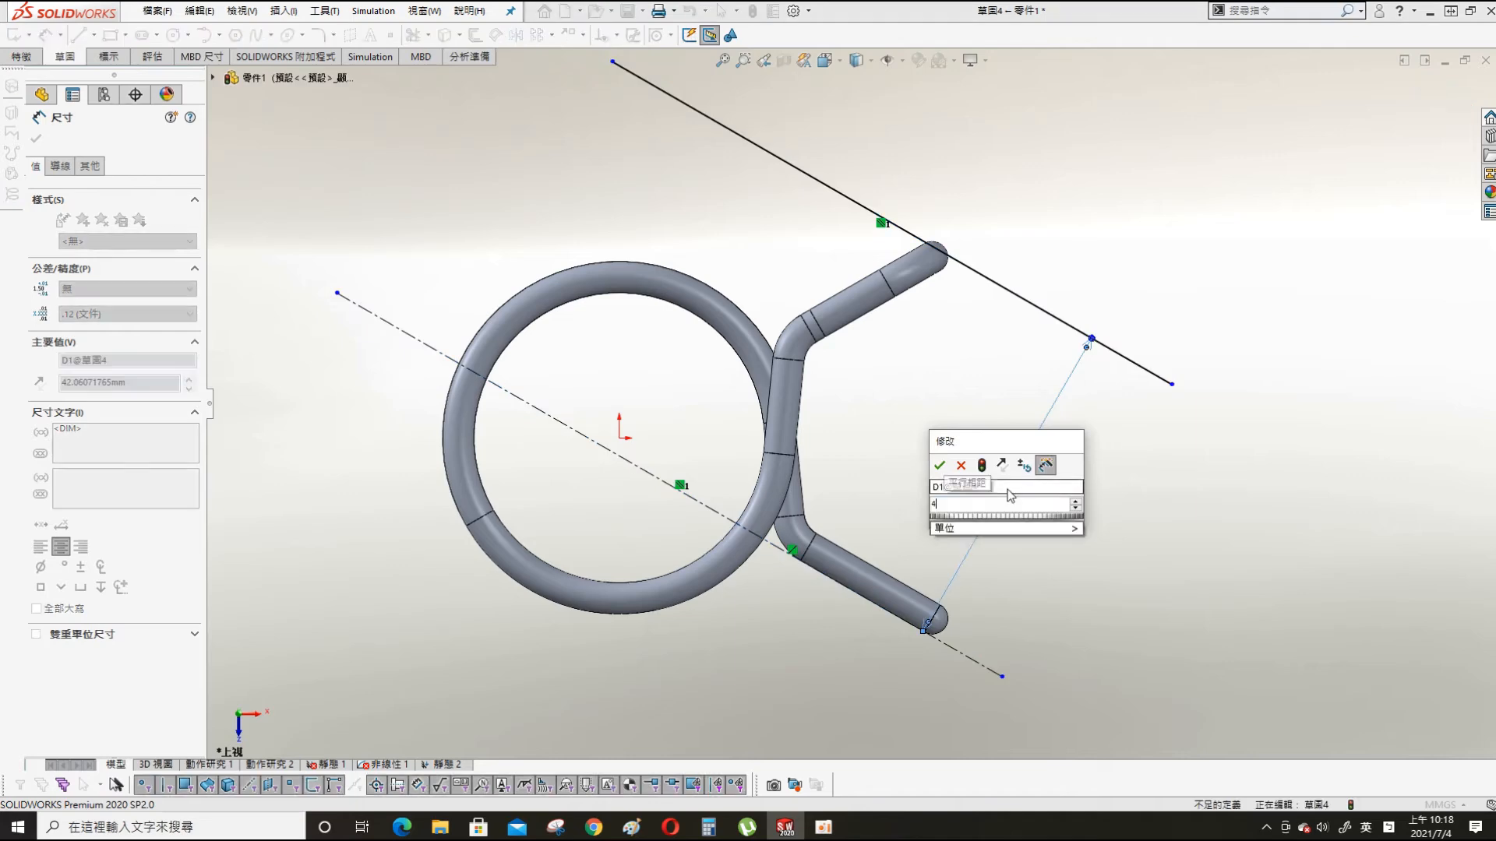
type("42.5")
key("Return")
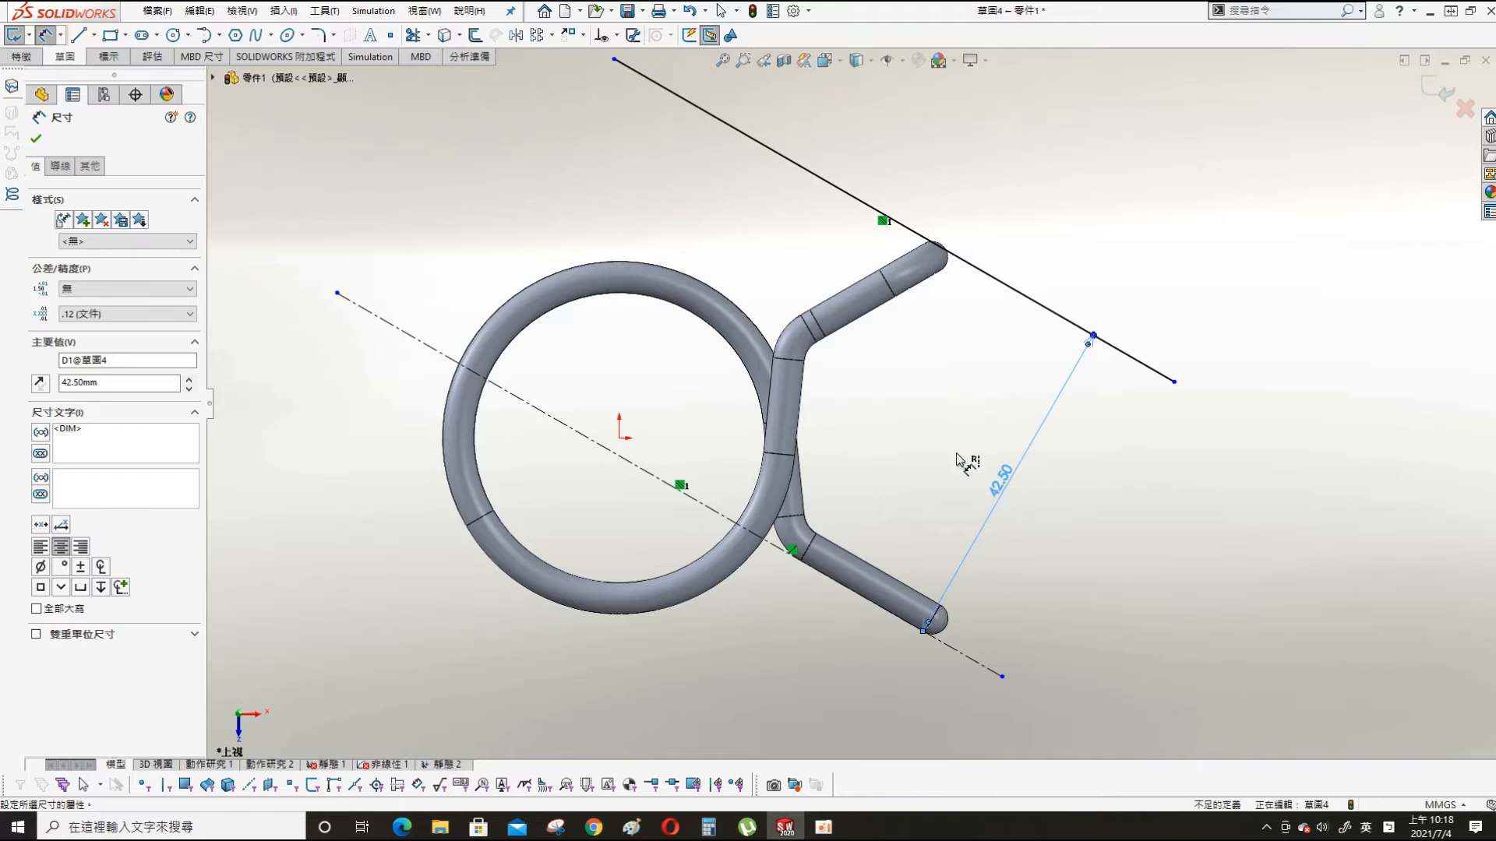
- Set the distance between the two parallel sketch lines to 42.6 mm
double_click(994, 483)
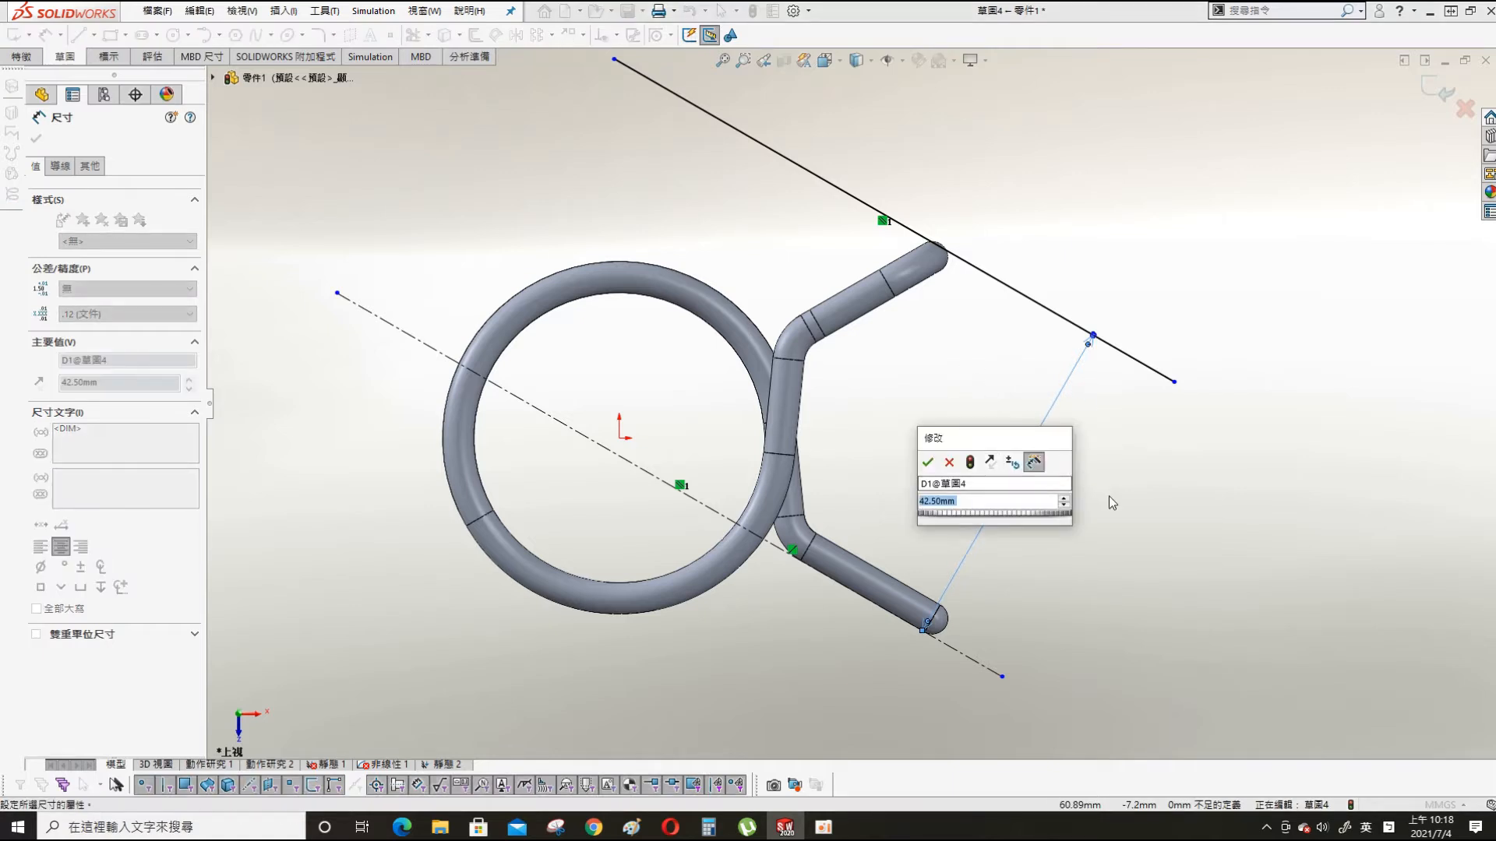
type("42.6")
key("Return")
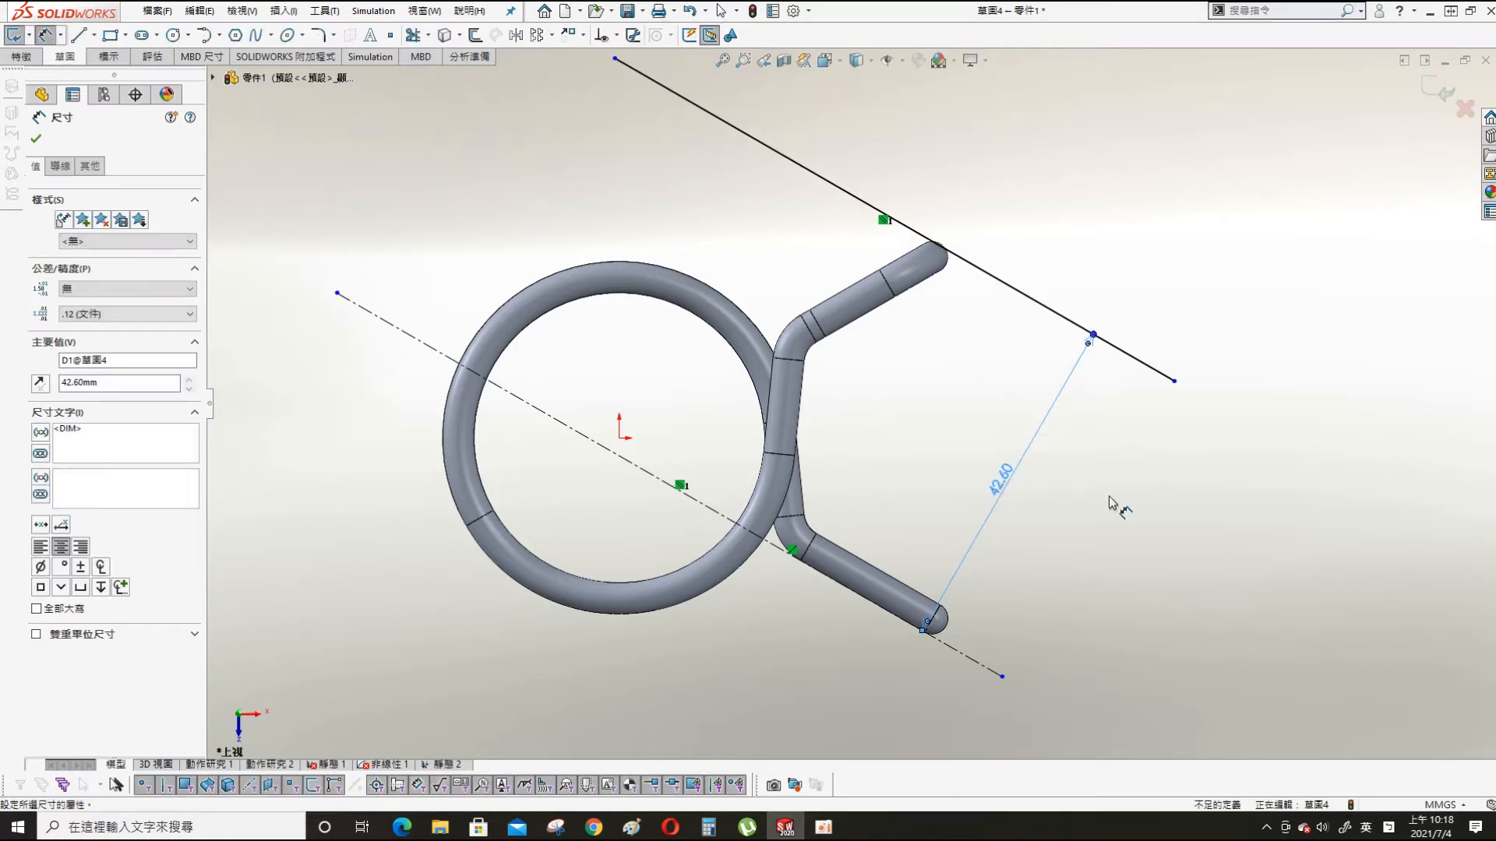
key("Escape")
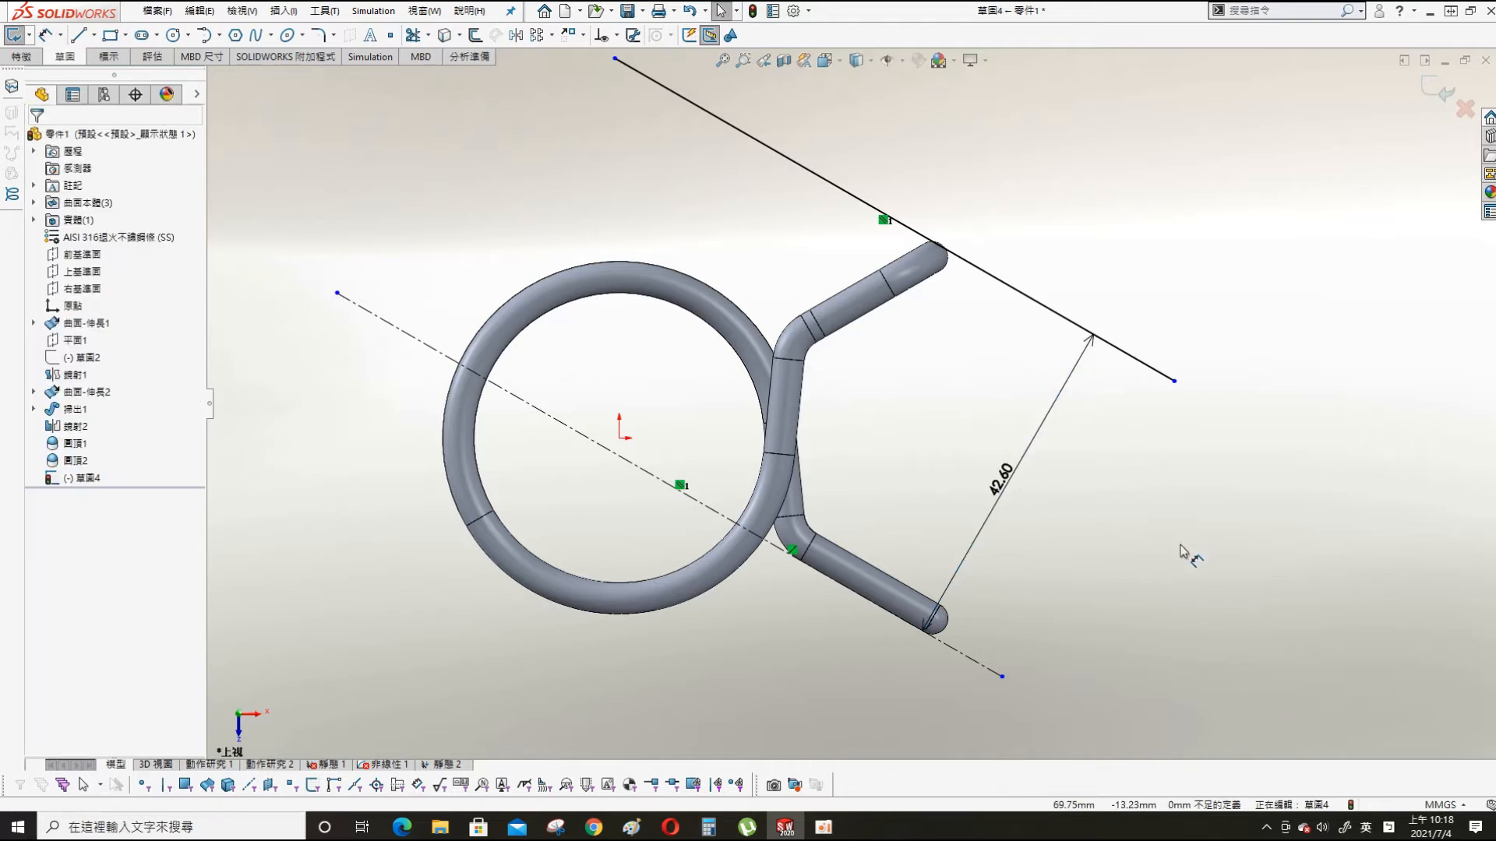
- Cut the upper leg's tip along the solid line with an extruded cut set to Through All - Both (完全貫穿 - 兩者)
key("s")
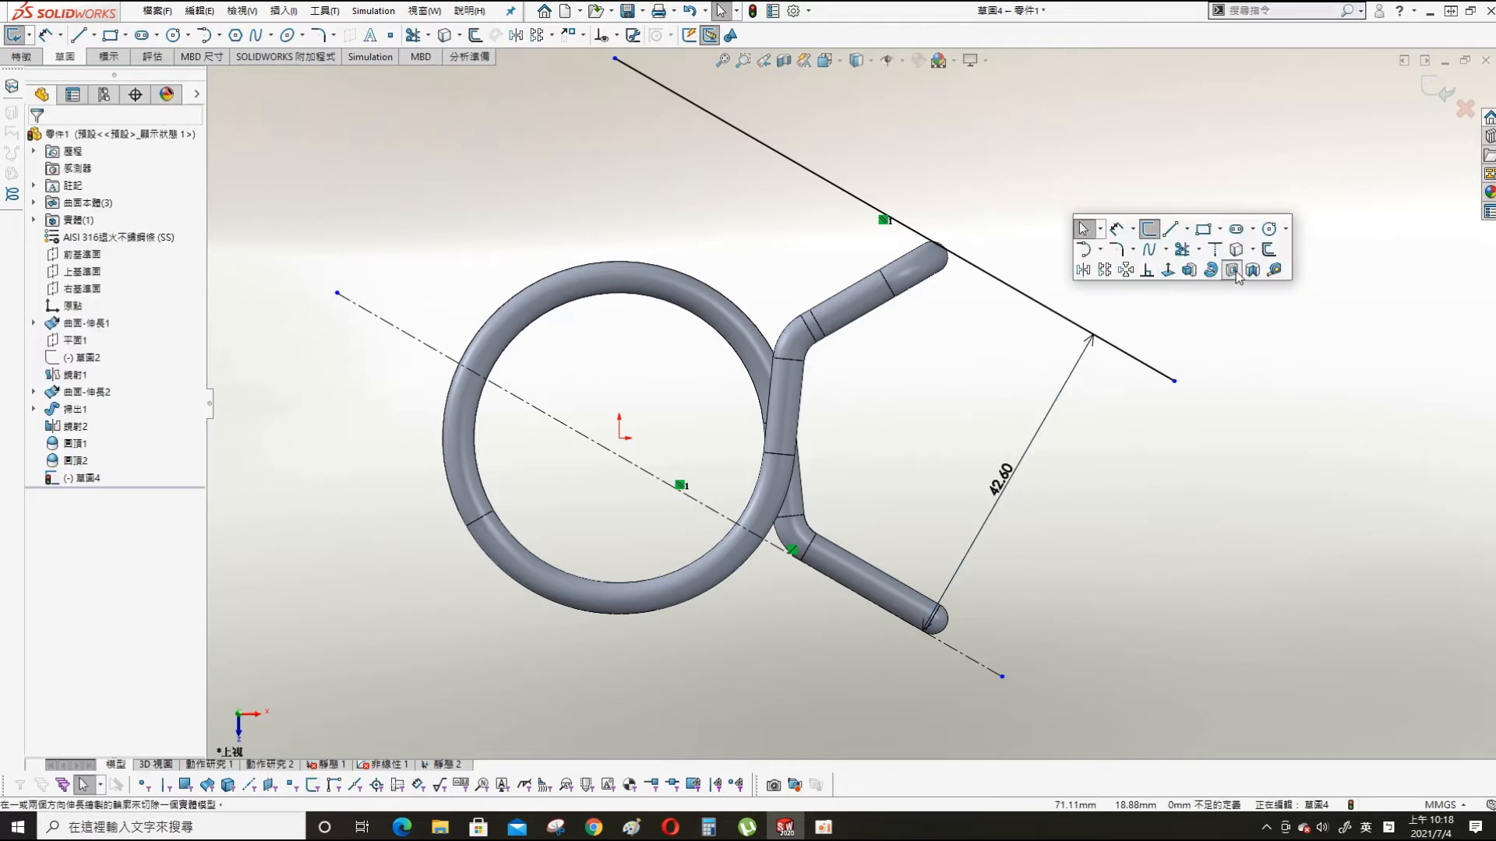
left_click(1232, 270)
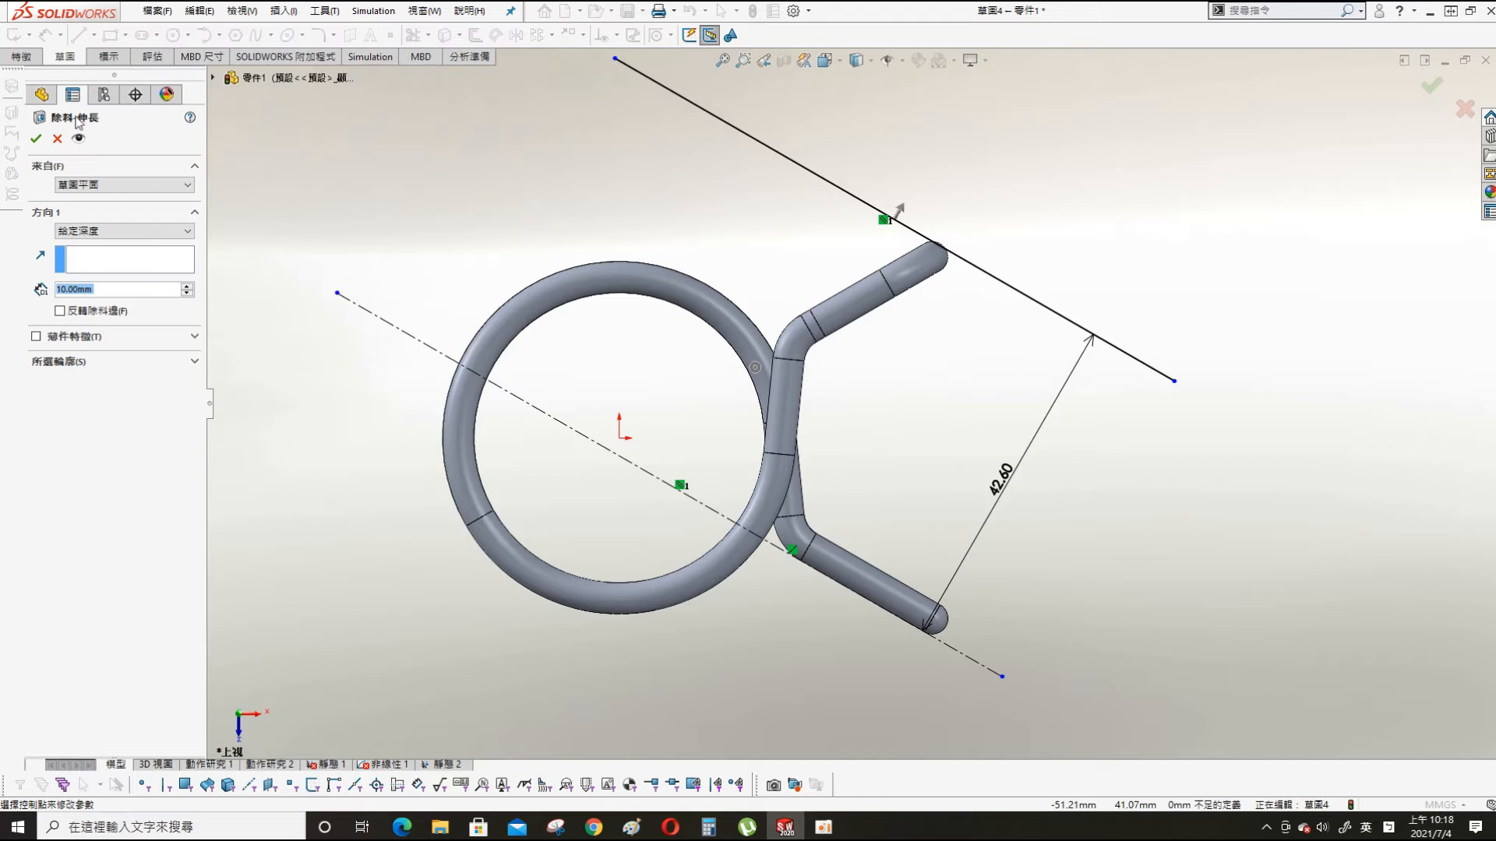
left_click(129, 230)
left_click(86, 269)
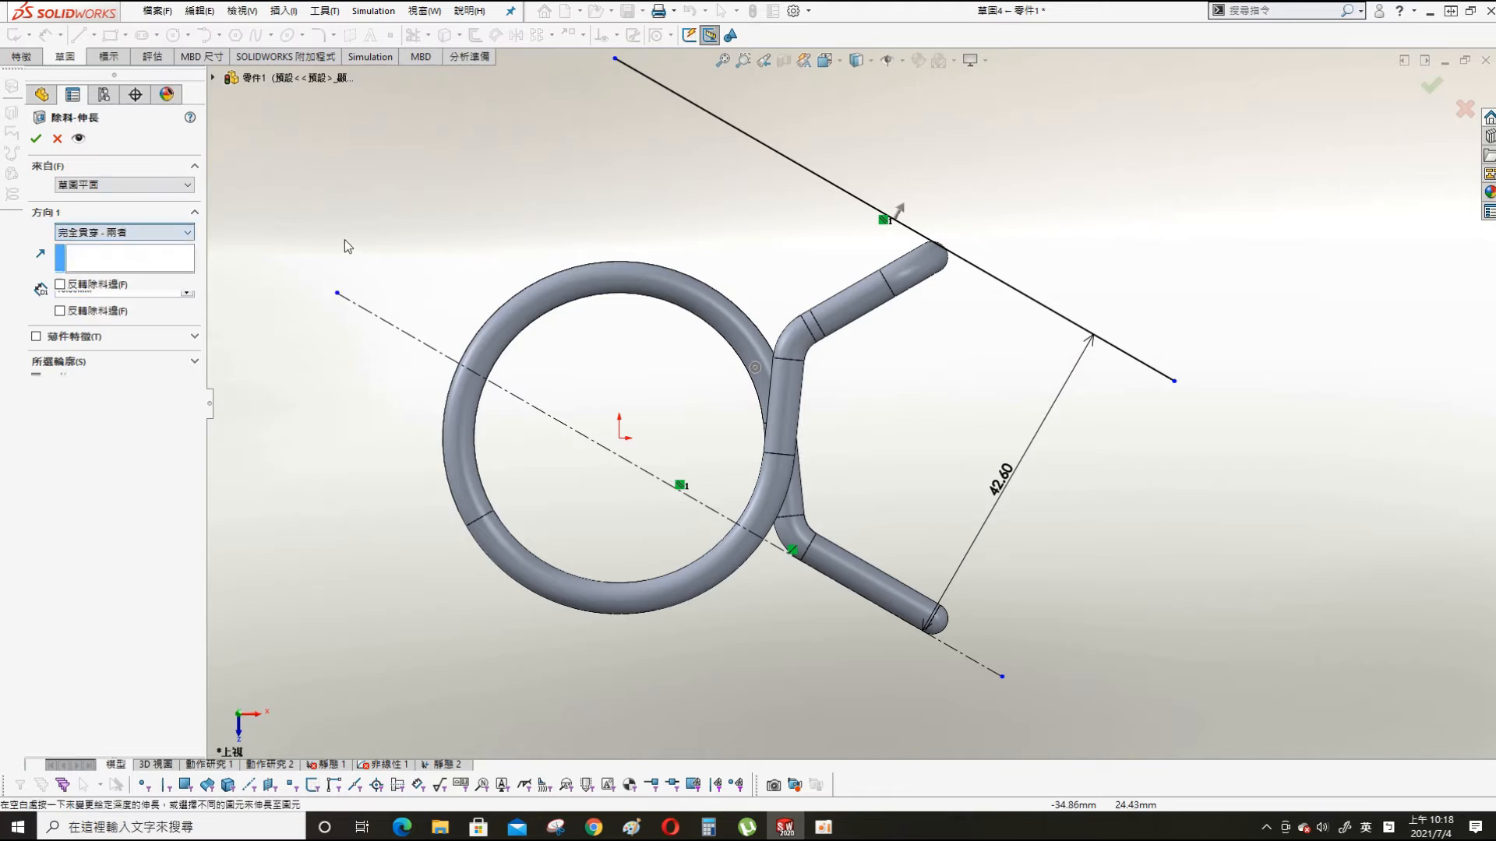
left_click(35, 138)
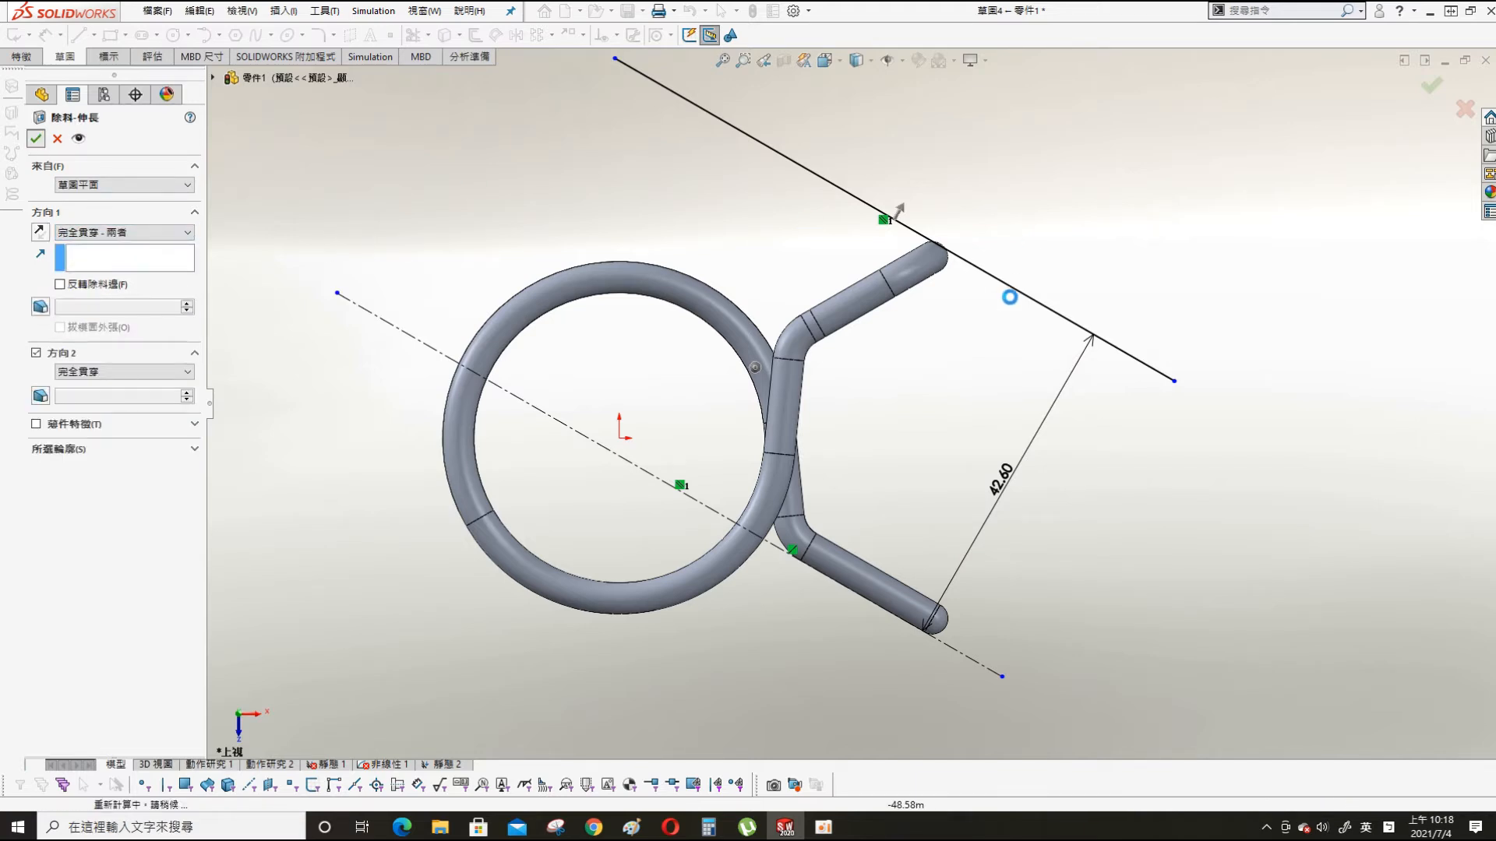
- Return to the 靜態 2 study and apply a 5 kgf normal force, in Metric (G) units, to the small flat cut face on the looped end
middle_click_drag(1011, 309, 493, 453)
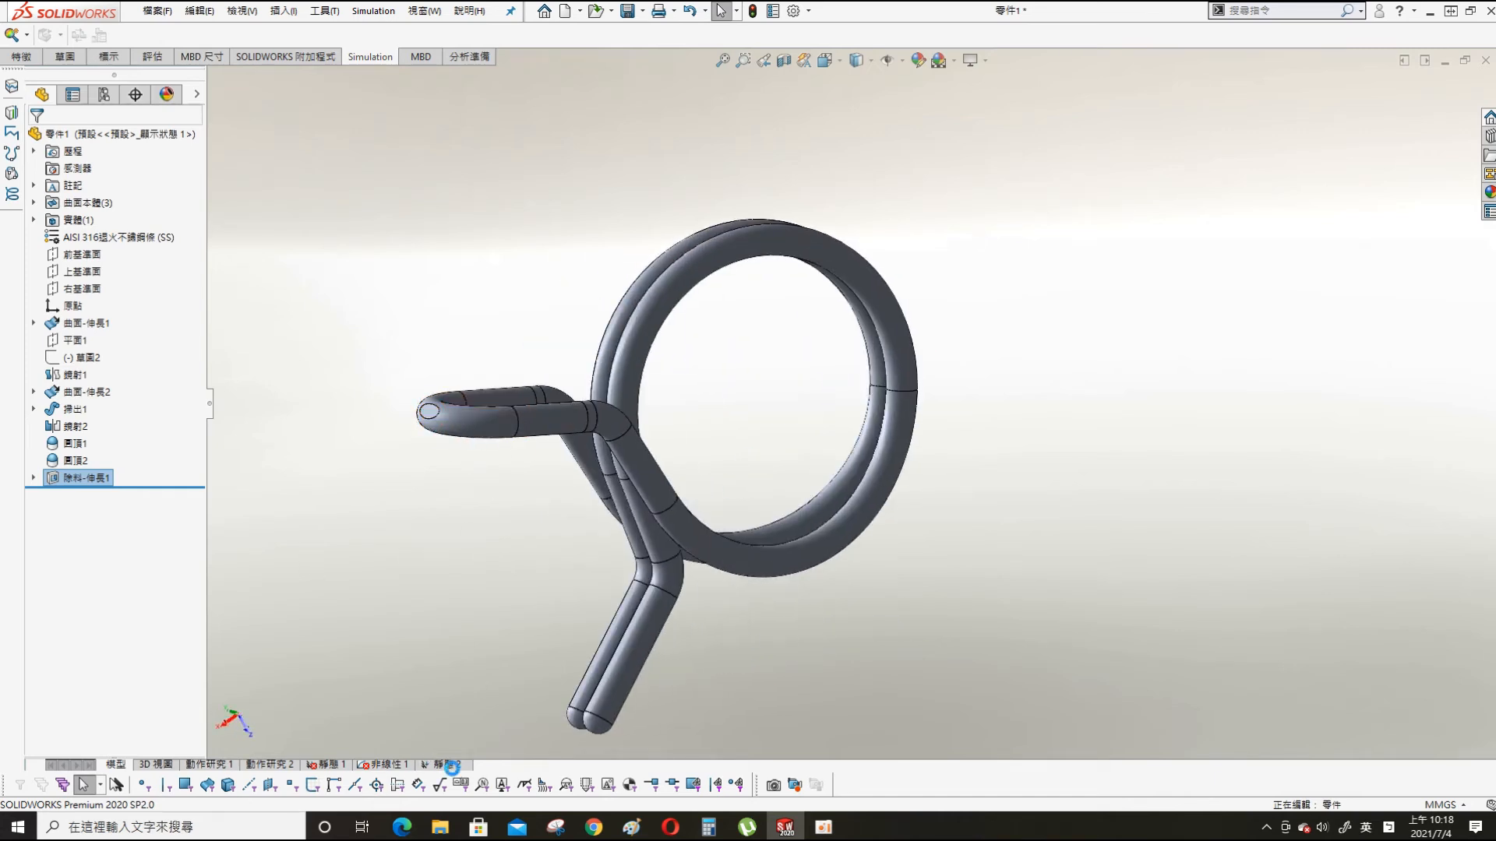
middle_click_drag(915, 238, 394, 417)
right_click(92, 479)
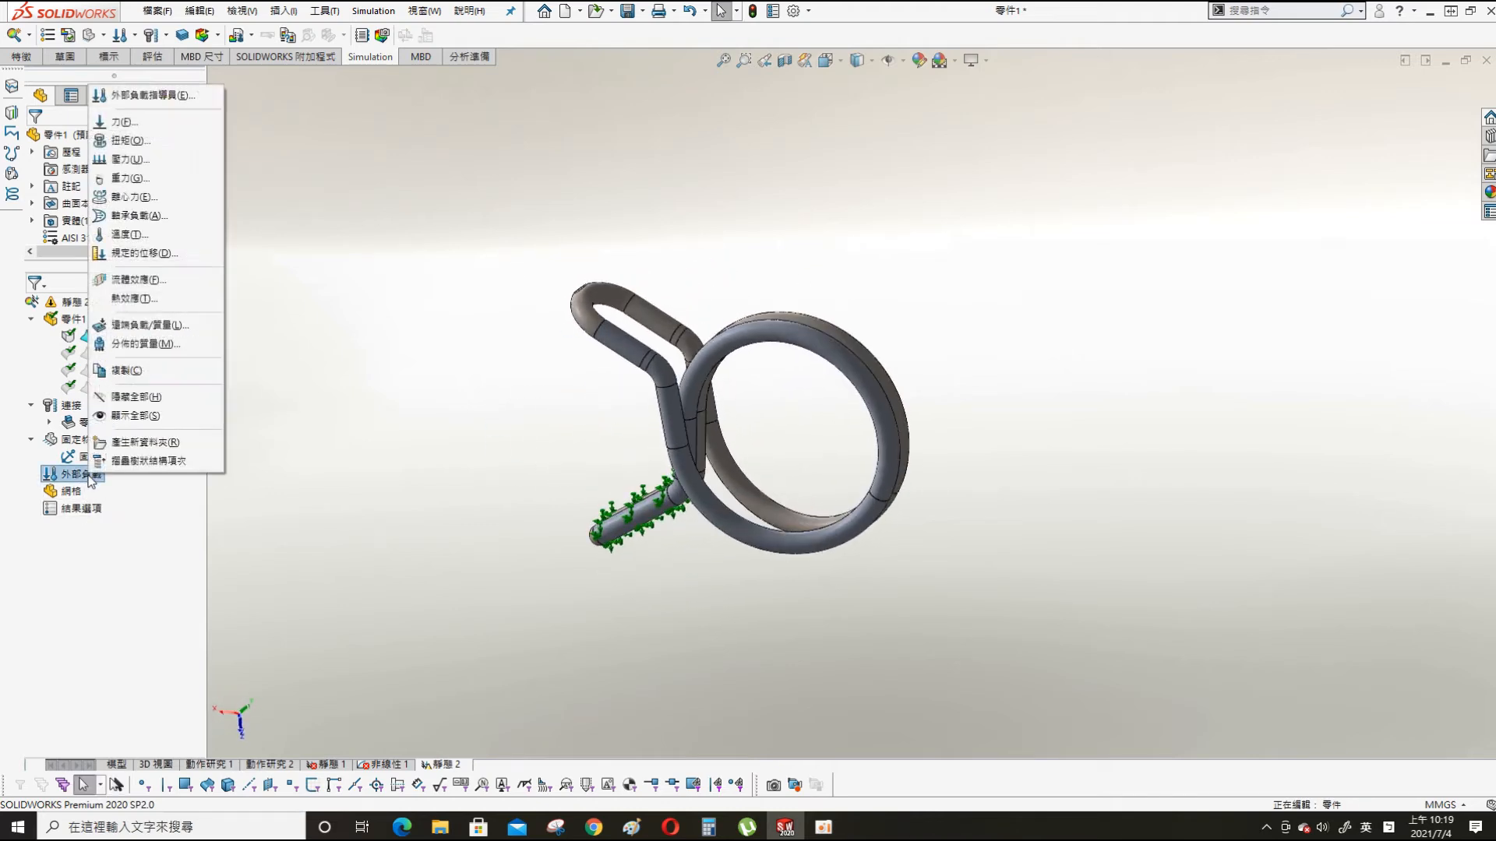
left_click(119, 124)
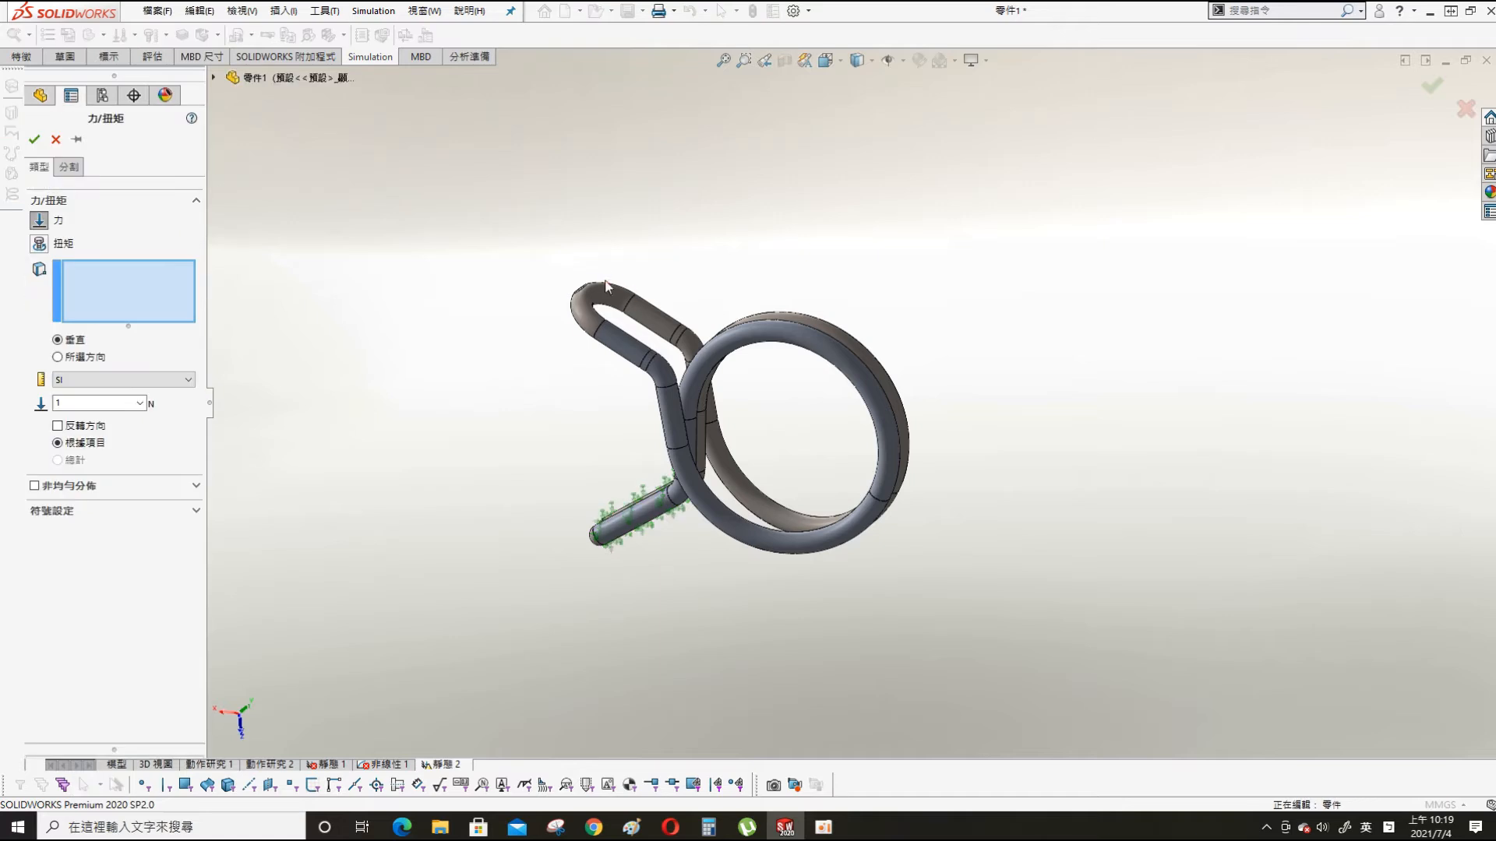
scroll(631, 300, "down", 3)
scroll(631, 296, "down", 2)
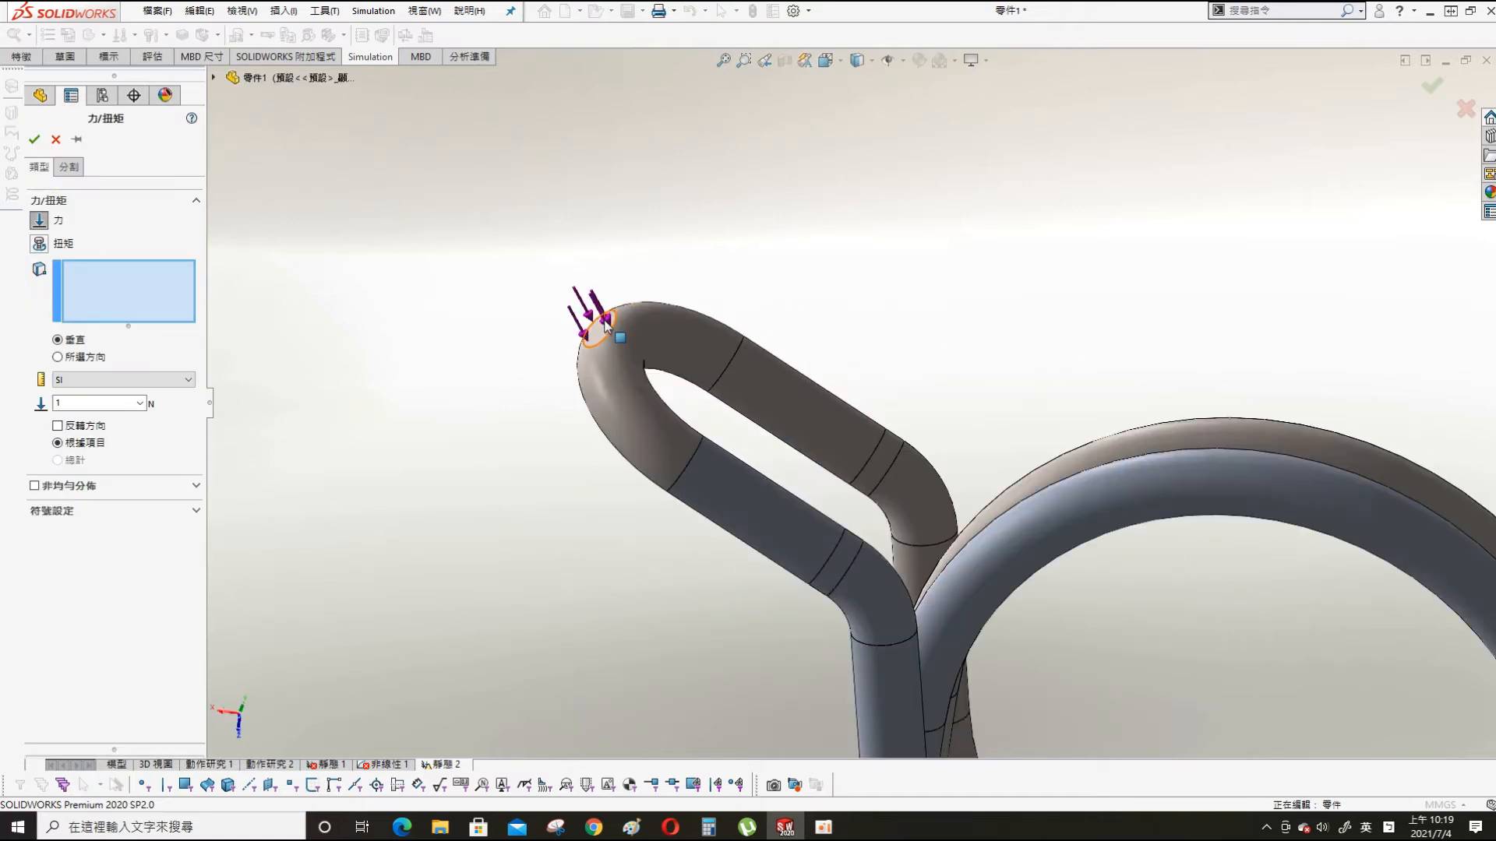
left_click(603, 320)
left_click(121, 381)
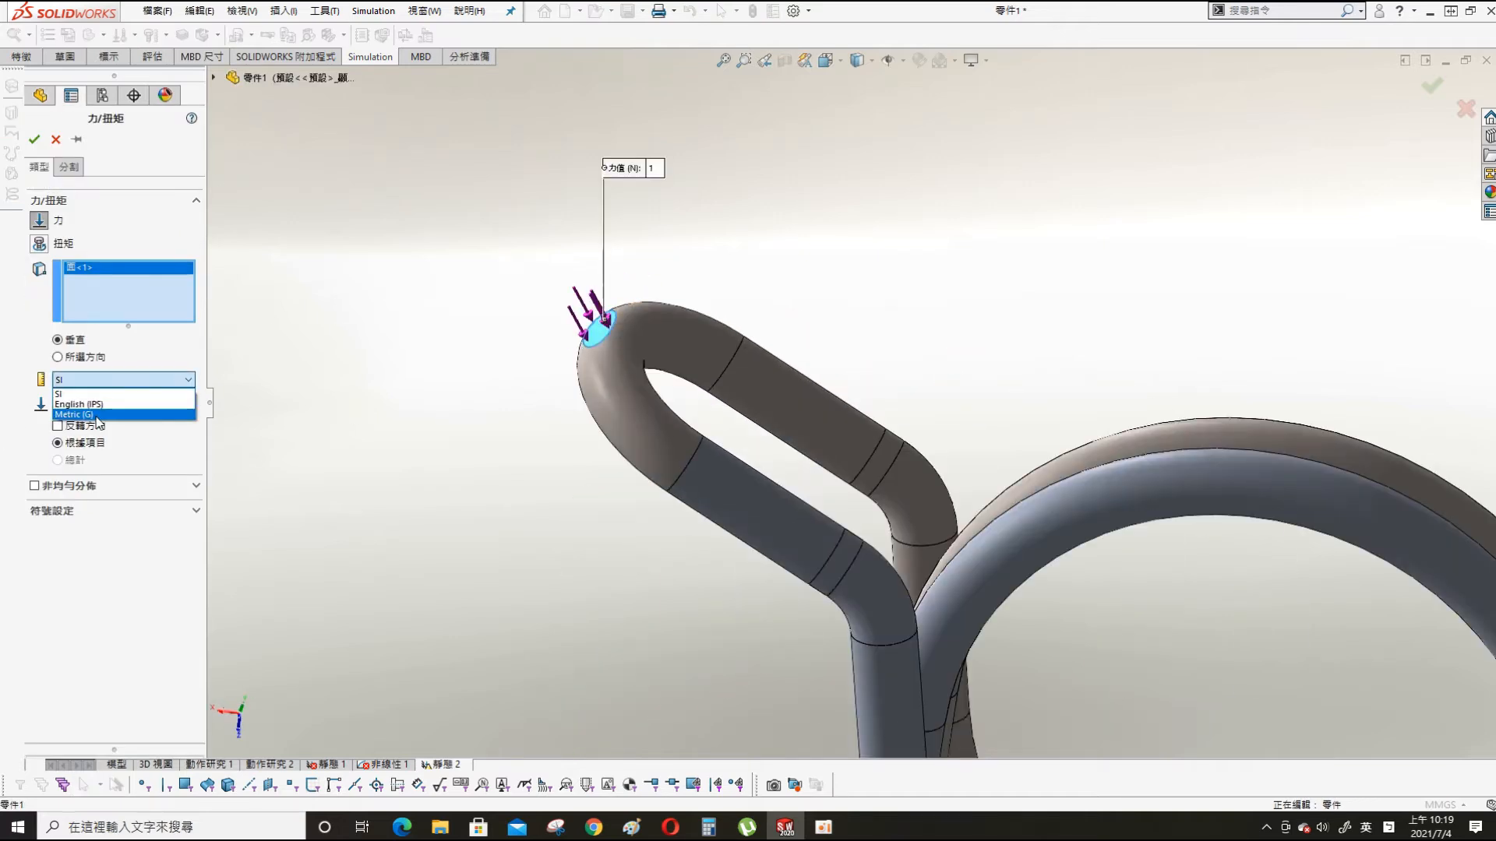
left_click(99, 419)
double_click(108, 403)
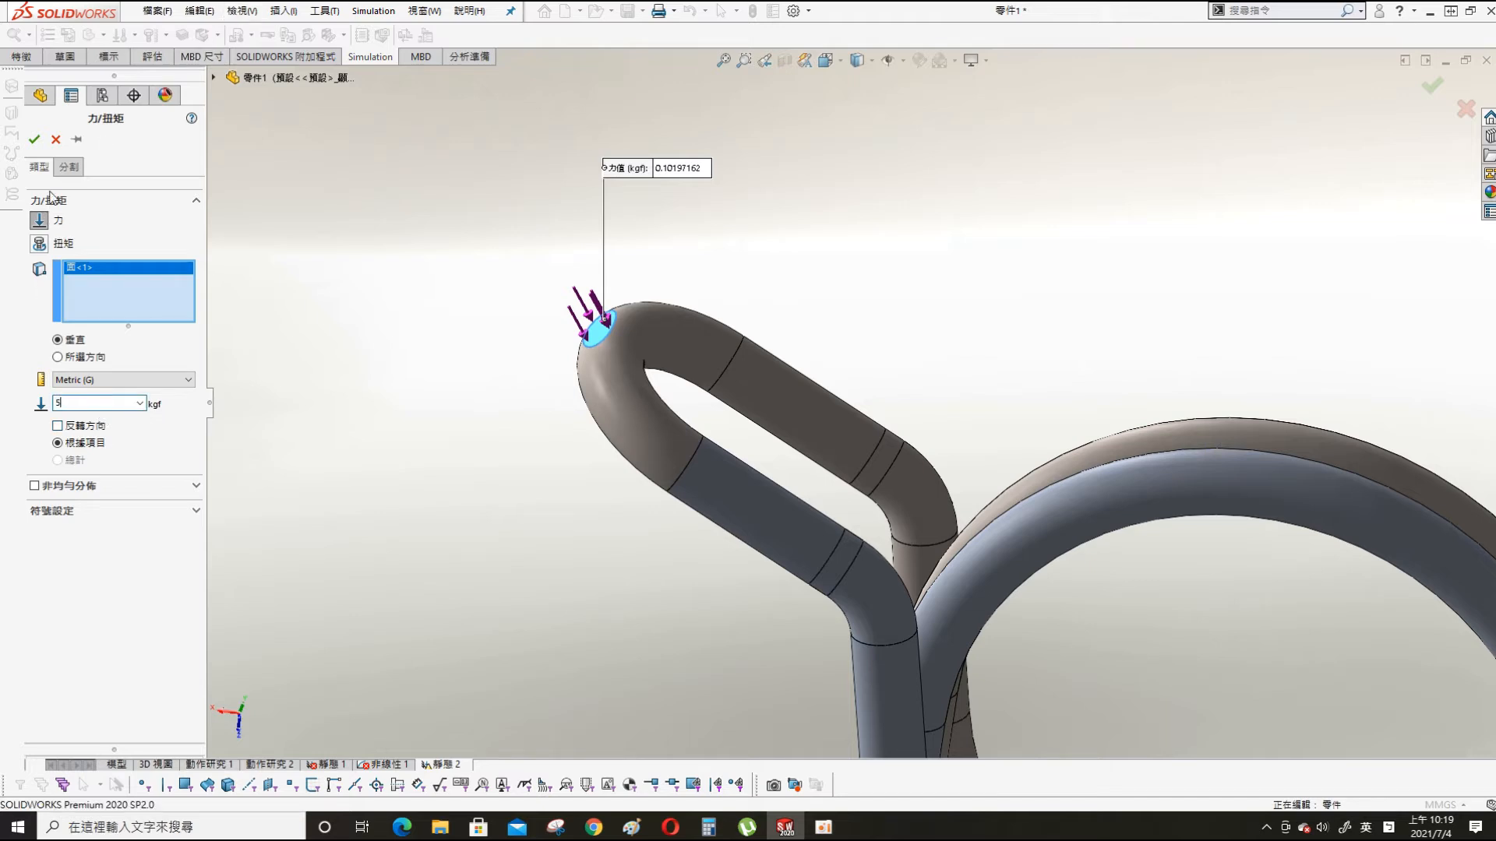
left_click(34, 139)
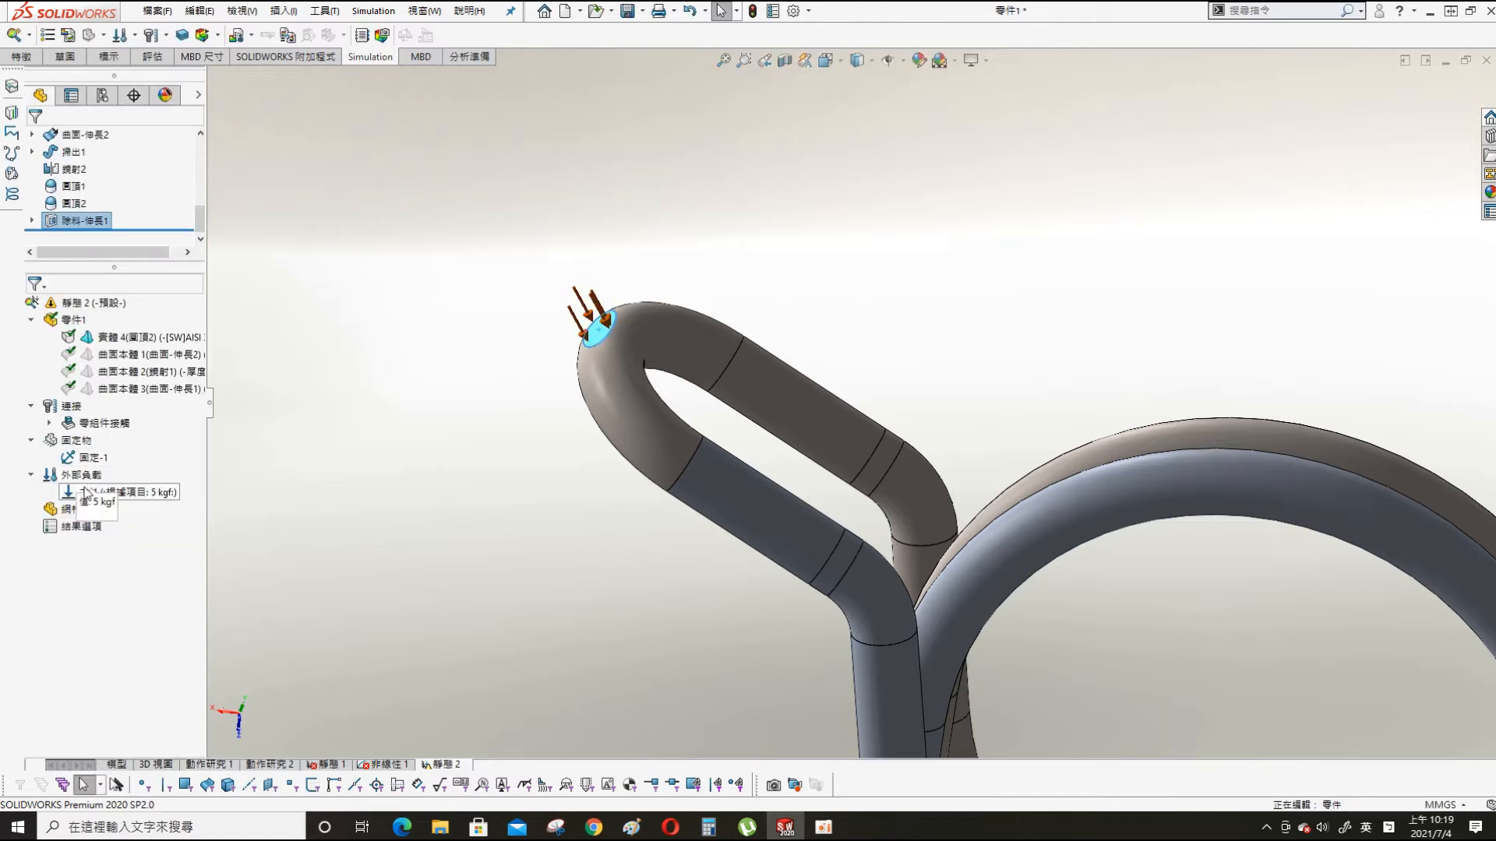
scroll(693, 491, "up", 4)
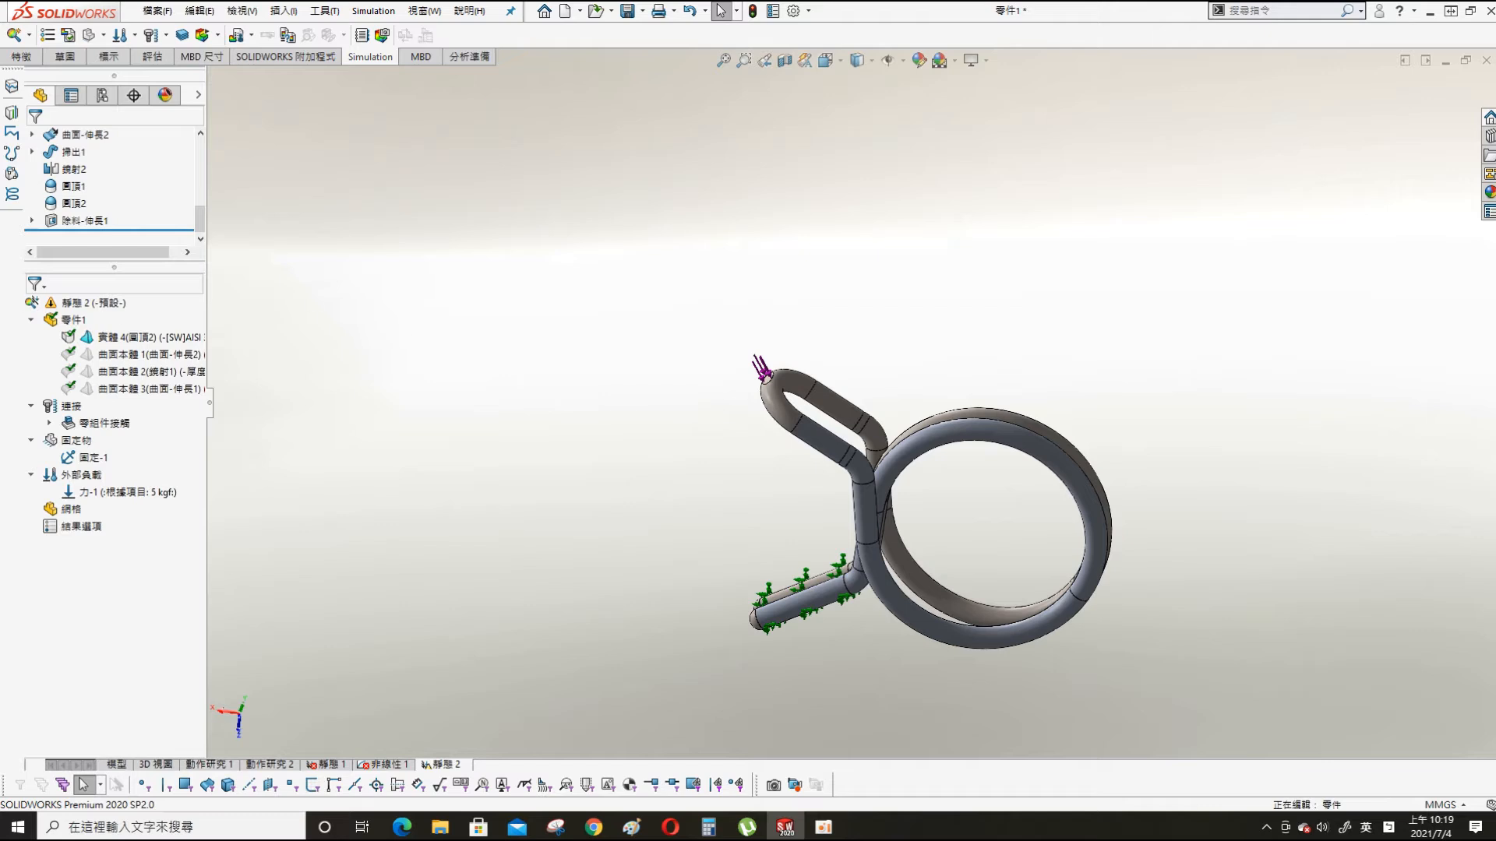
right_click(78, 508)
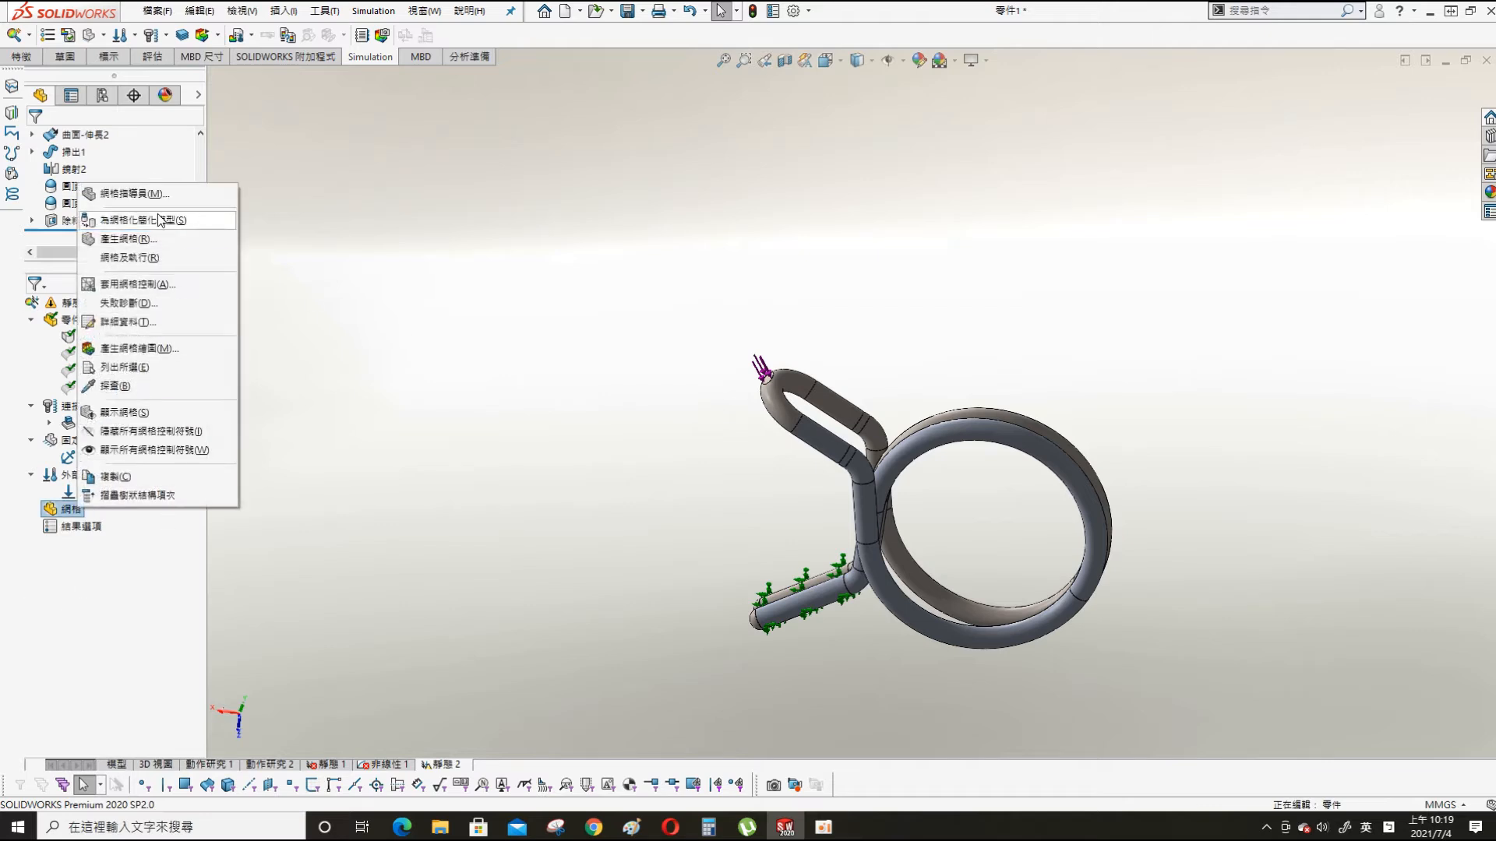
left_click(133, 289)
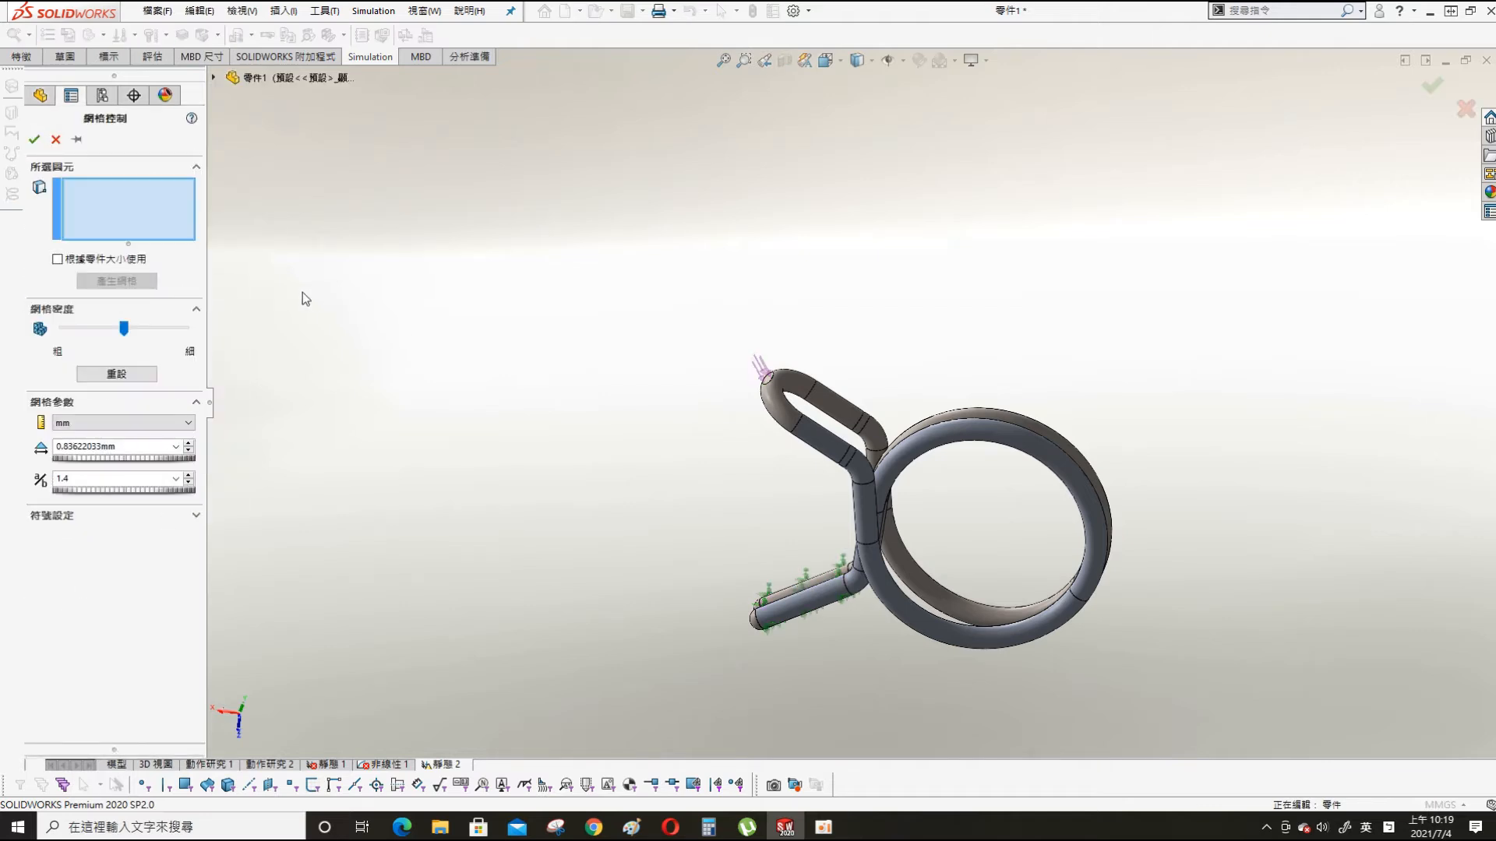
key("Escape")
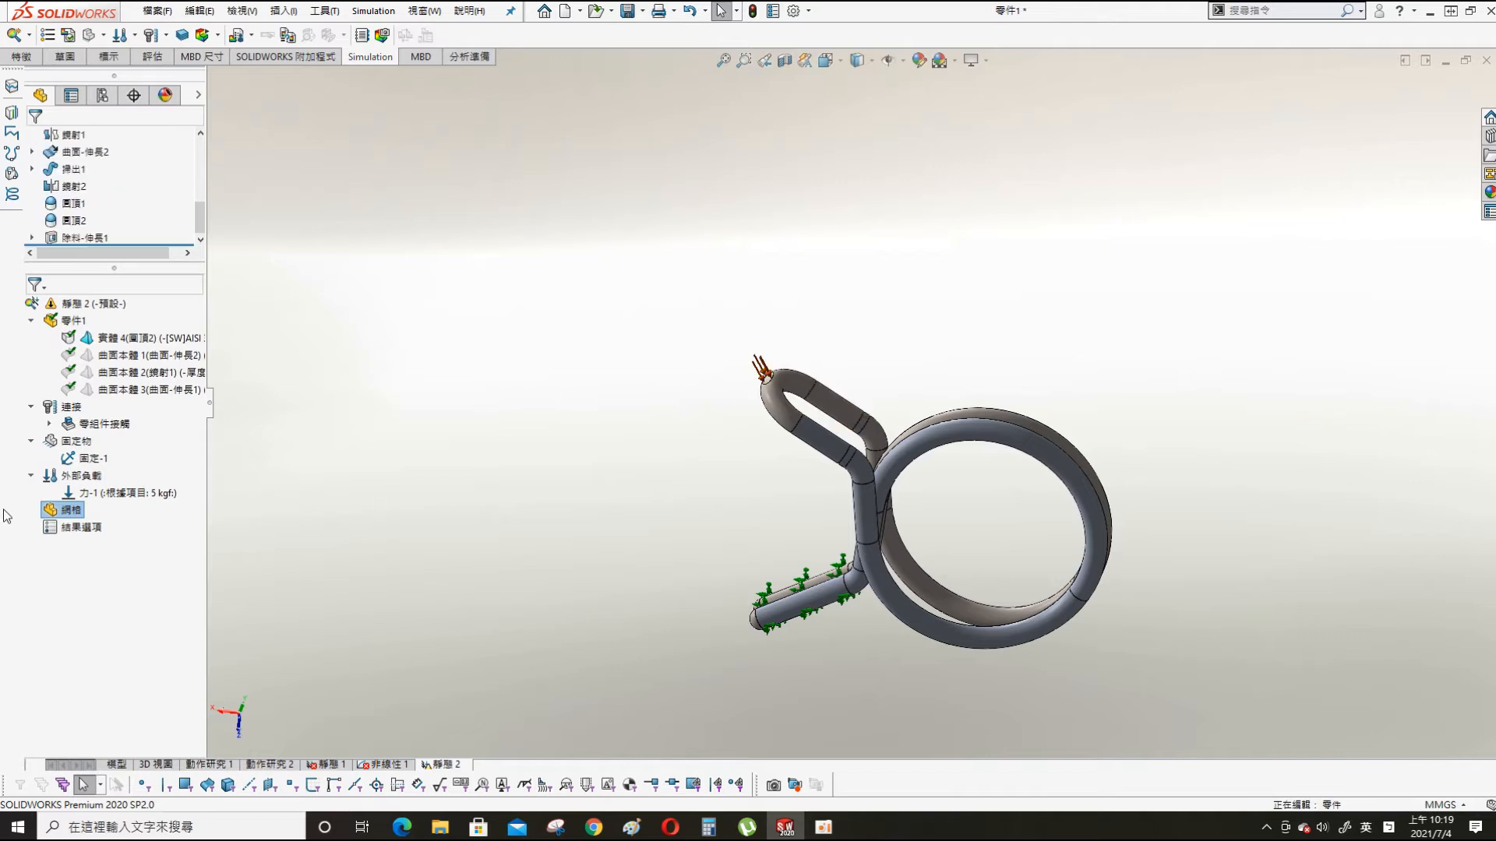
- Mesh the clamp with a standard mesh (標準的網格), setting the global element size to 1 mm
right_click(55, 515)
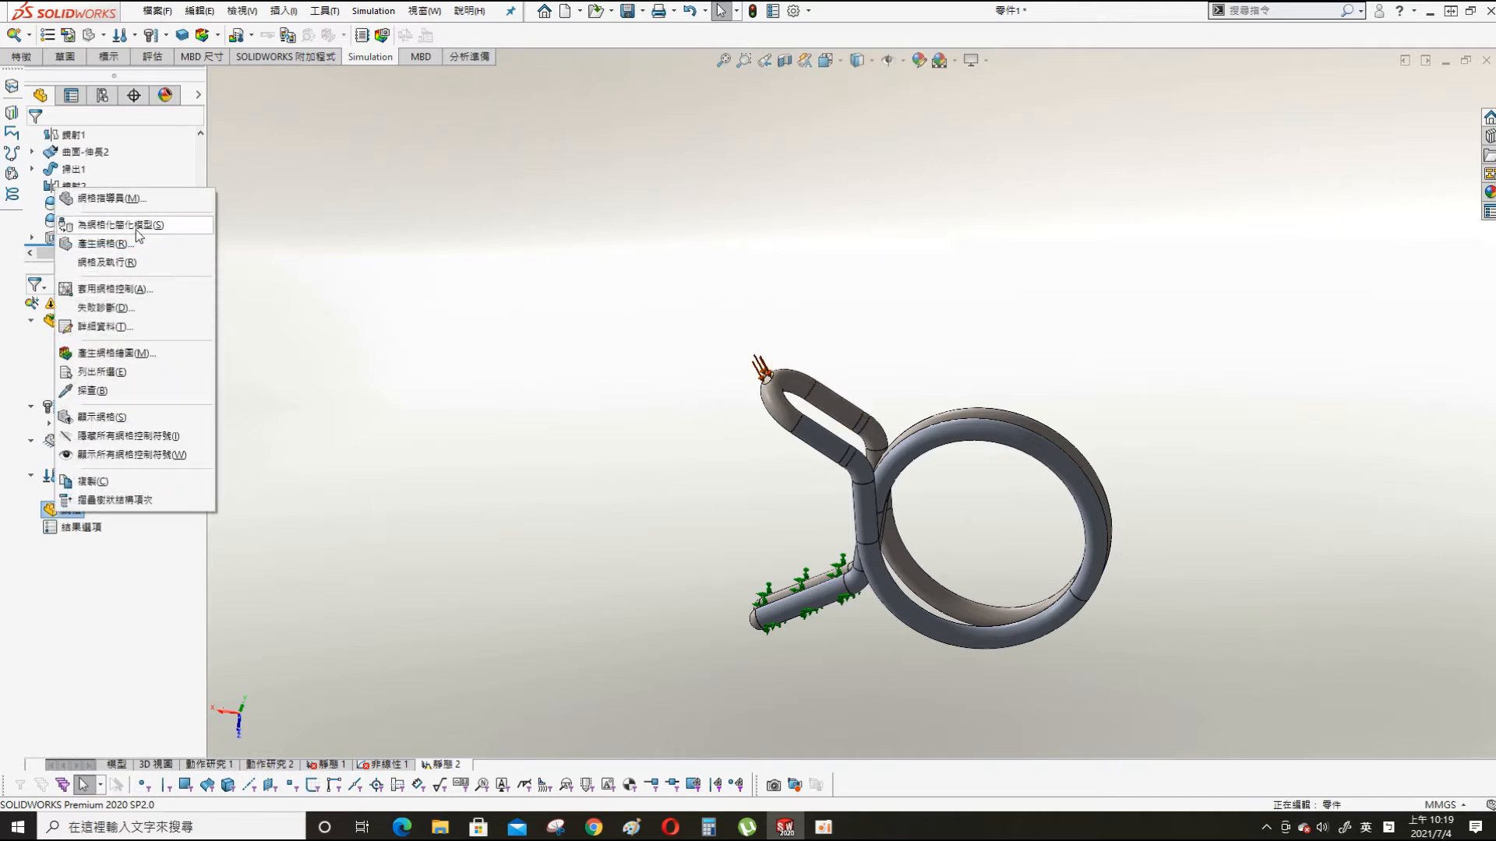
left_click(131, 244)
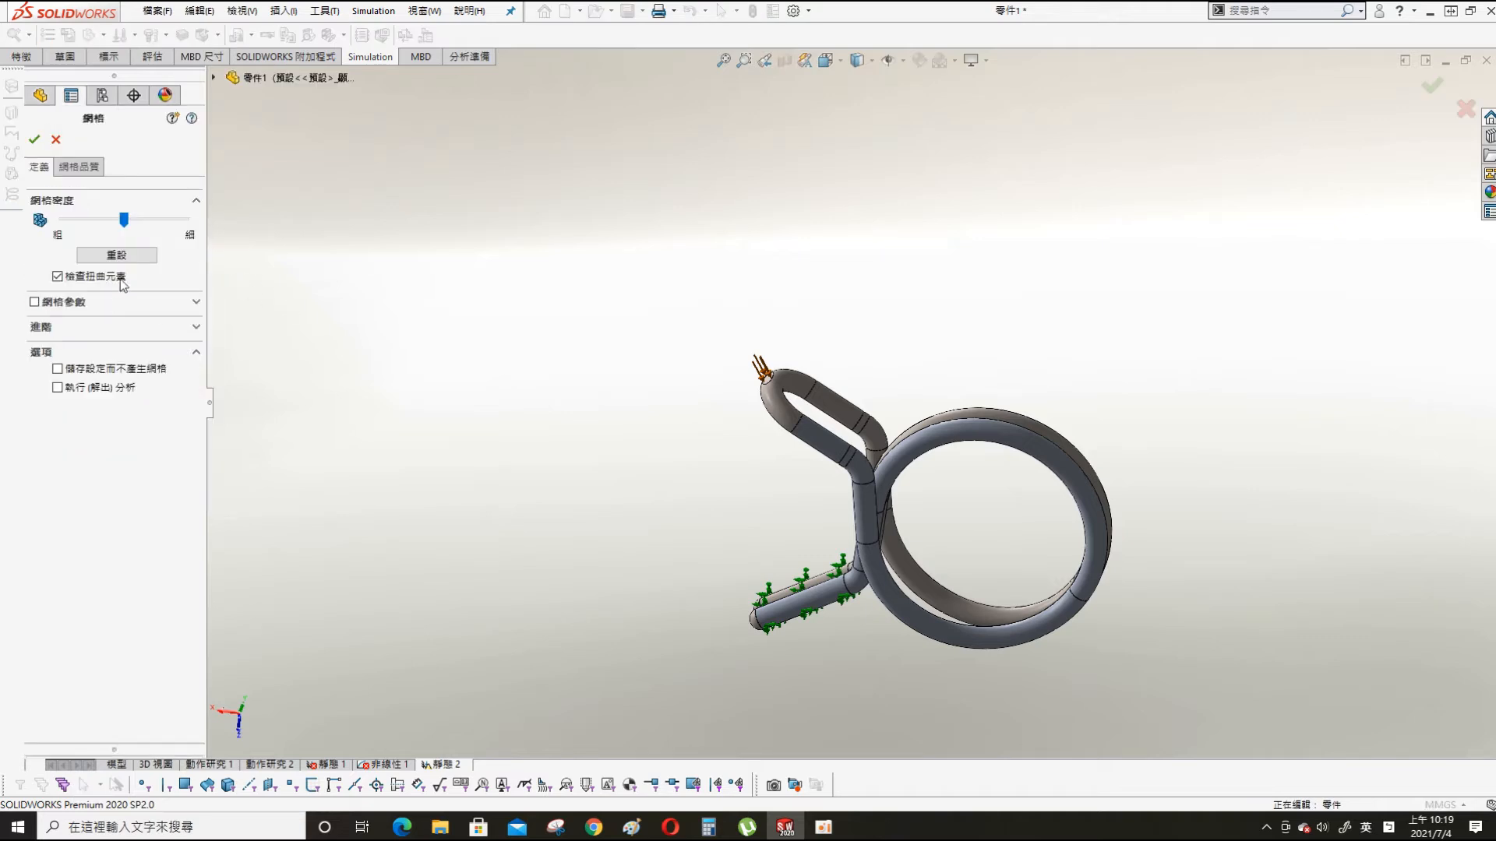
left_click(89, 307)
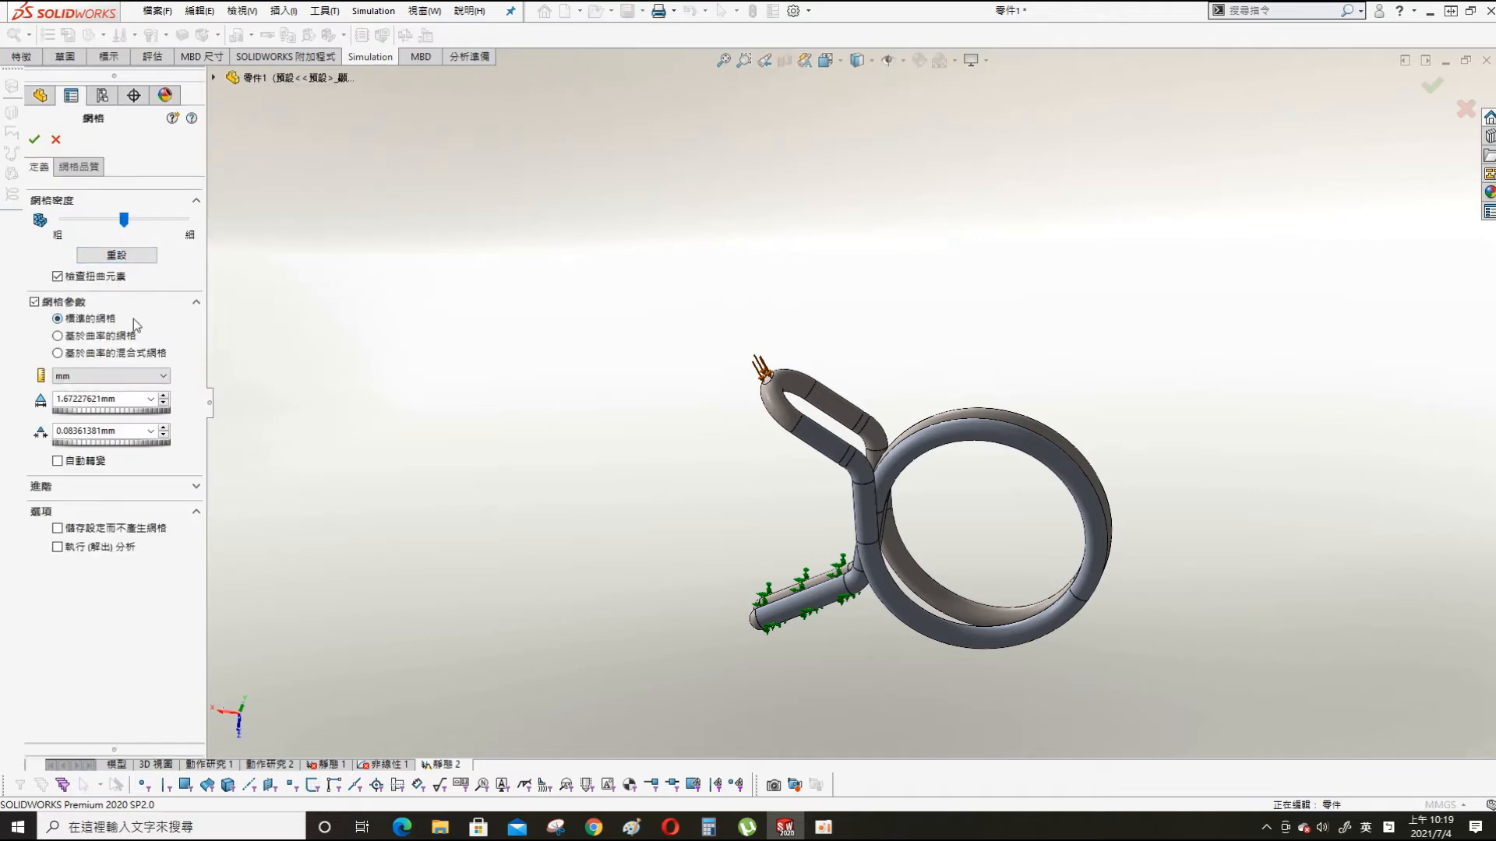
double_click(125, 401)
type("1")
left_click(34, 138)
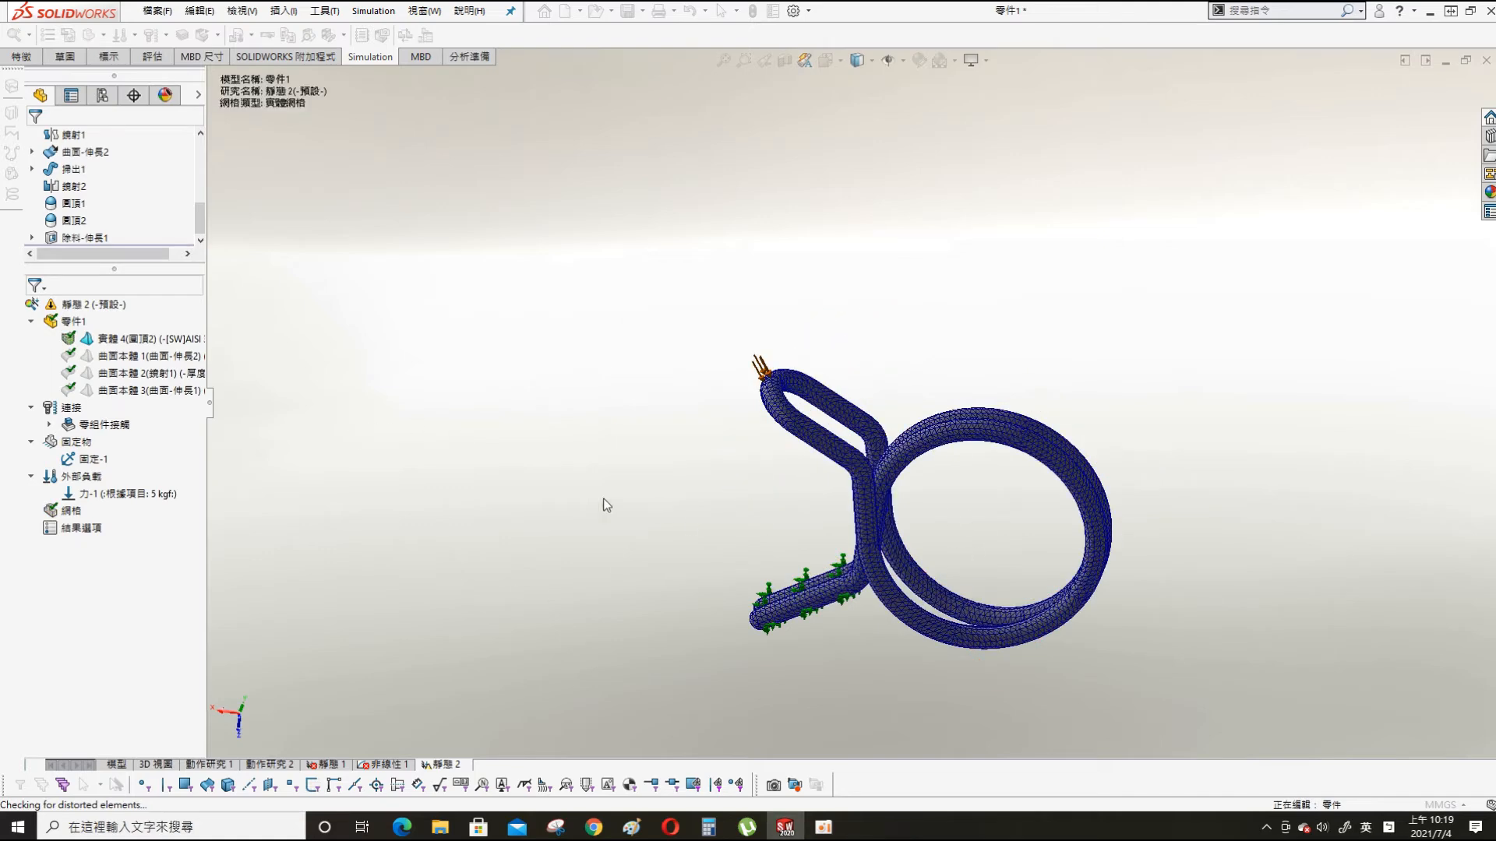
middle_click_drag(1088, 529, 927, 520)
scroll(927, 520, "down", 5)
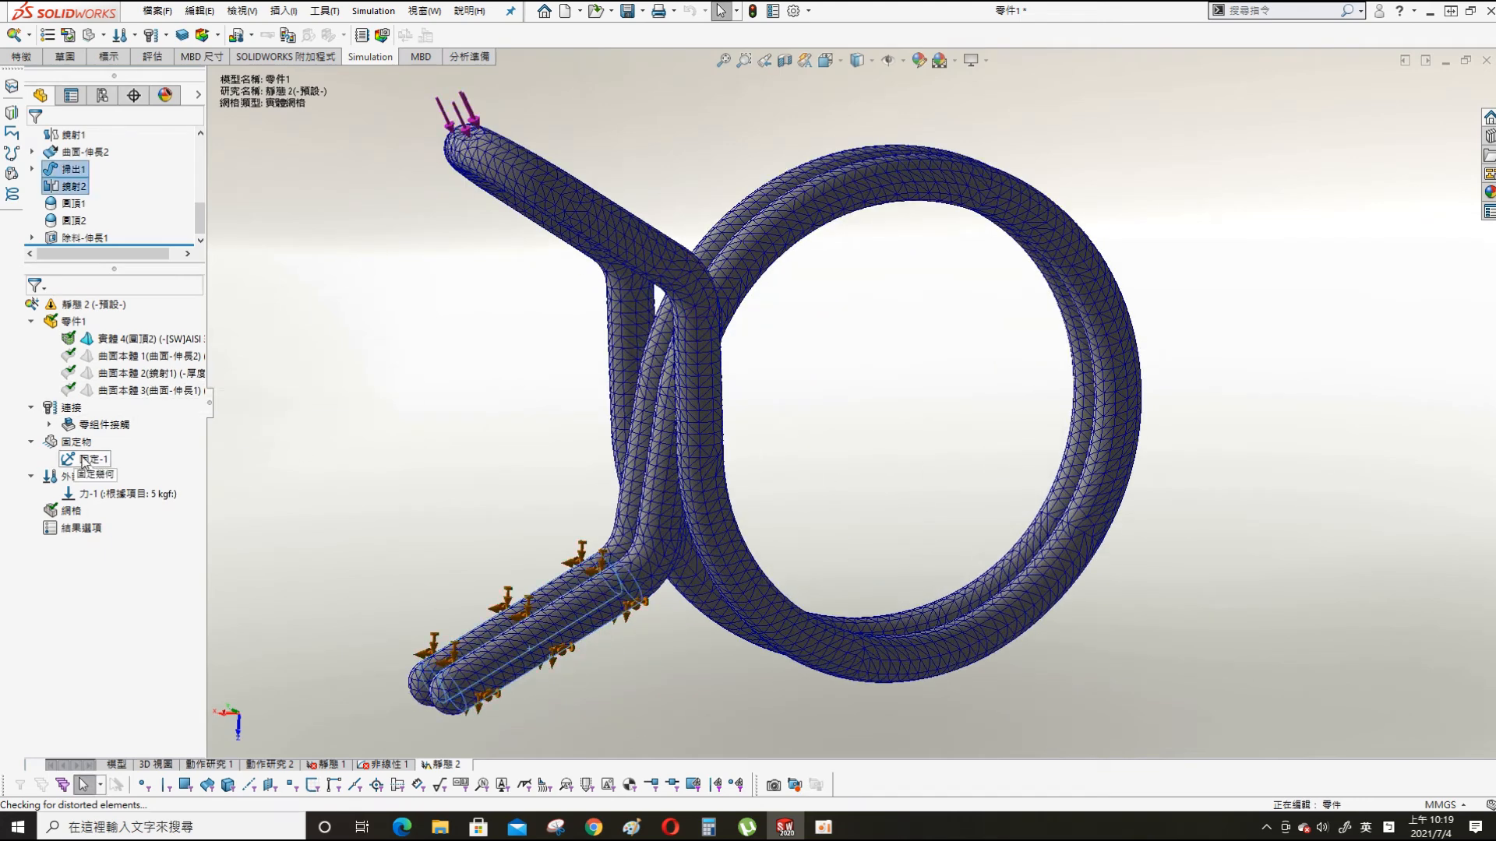
right_click(85, 306)
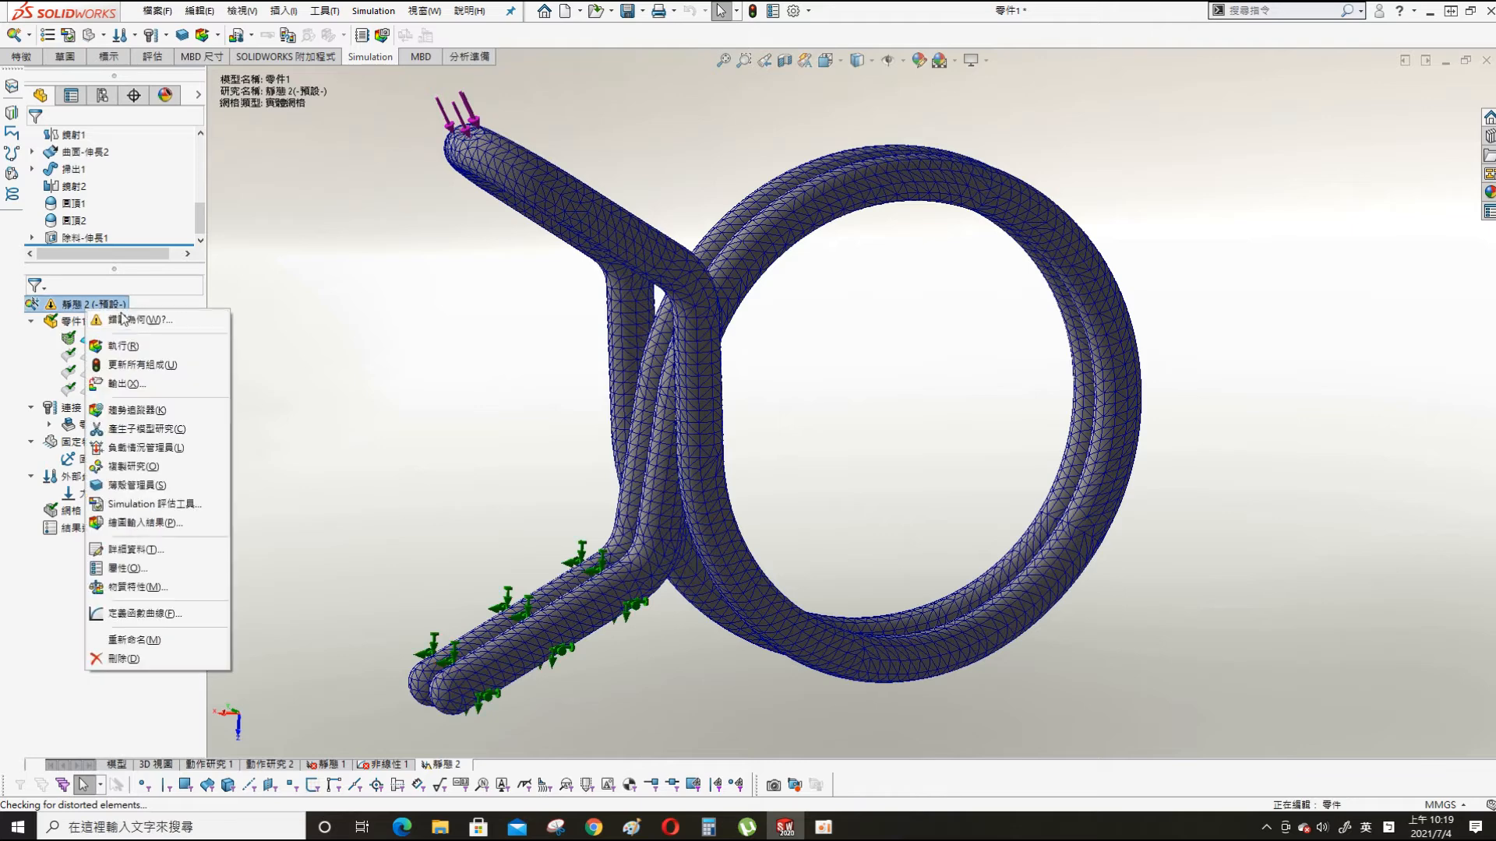
left_click(129, 549)
left_click(225, 14)
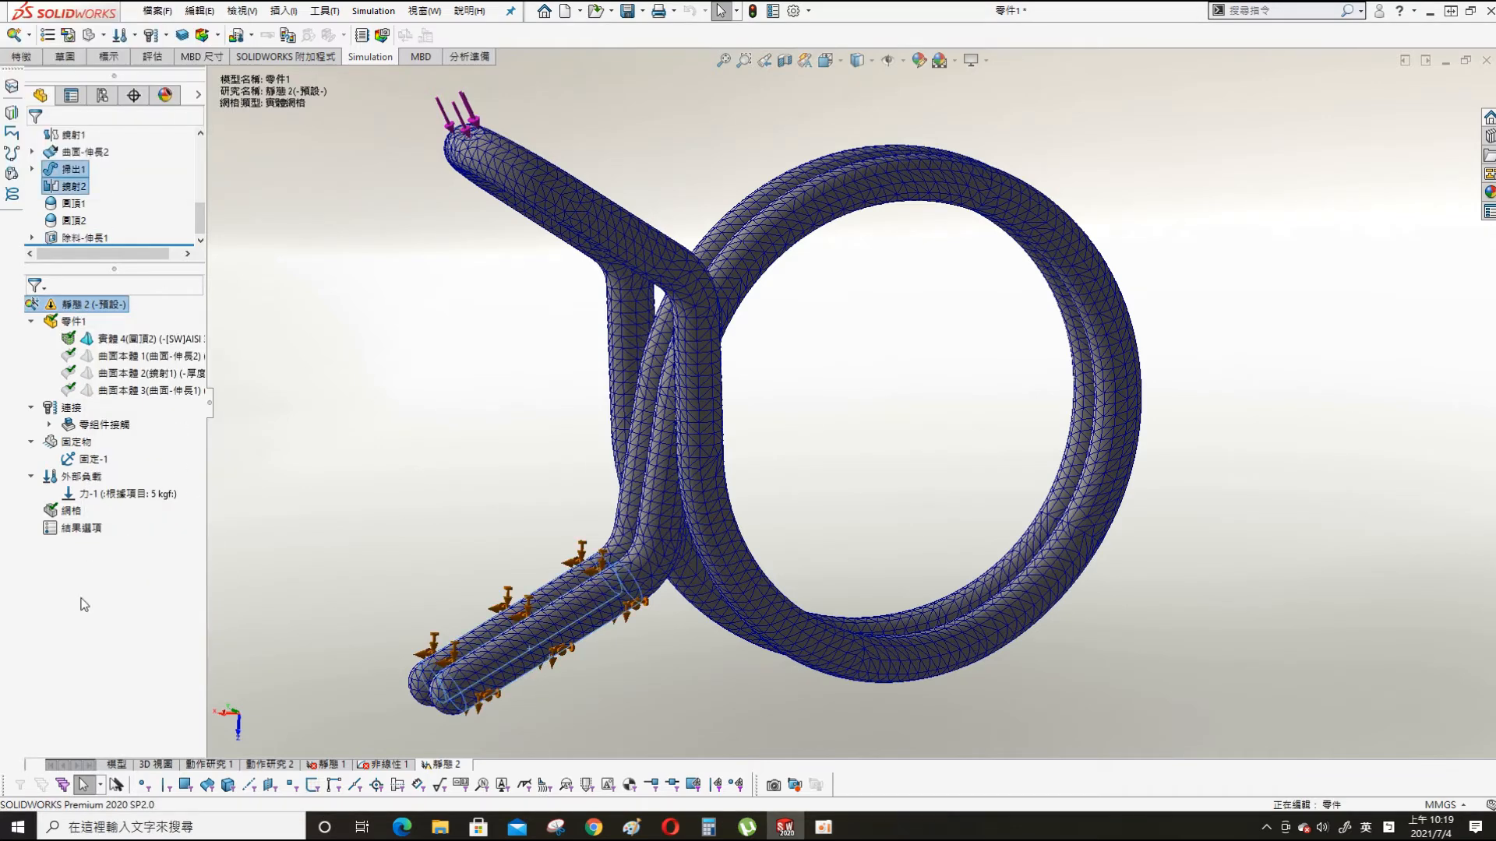
- Configure the 靜態 2 study properties with automatic solver selection, large displacement and soft-spring stabilization enabled, and free body force calculation disabled
right_click(86, 304)
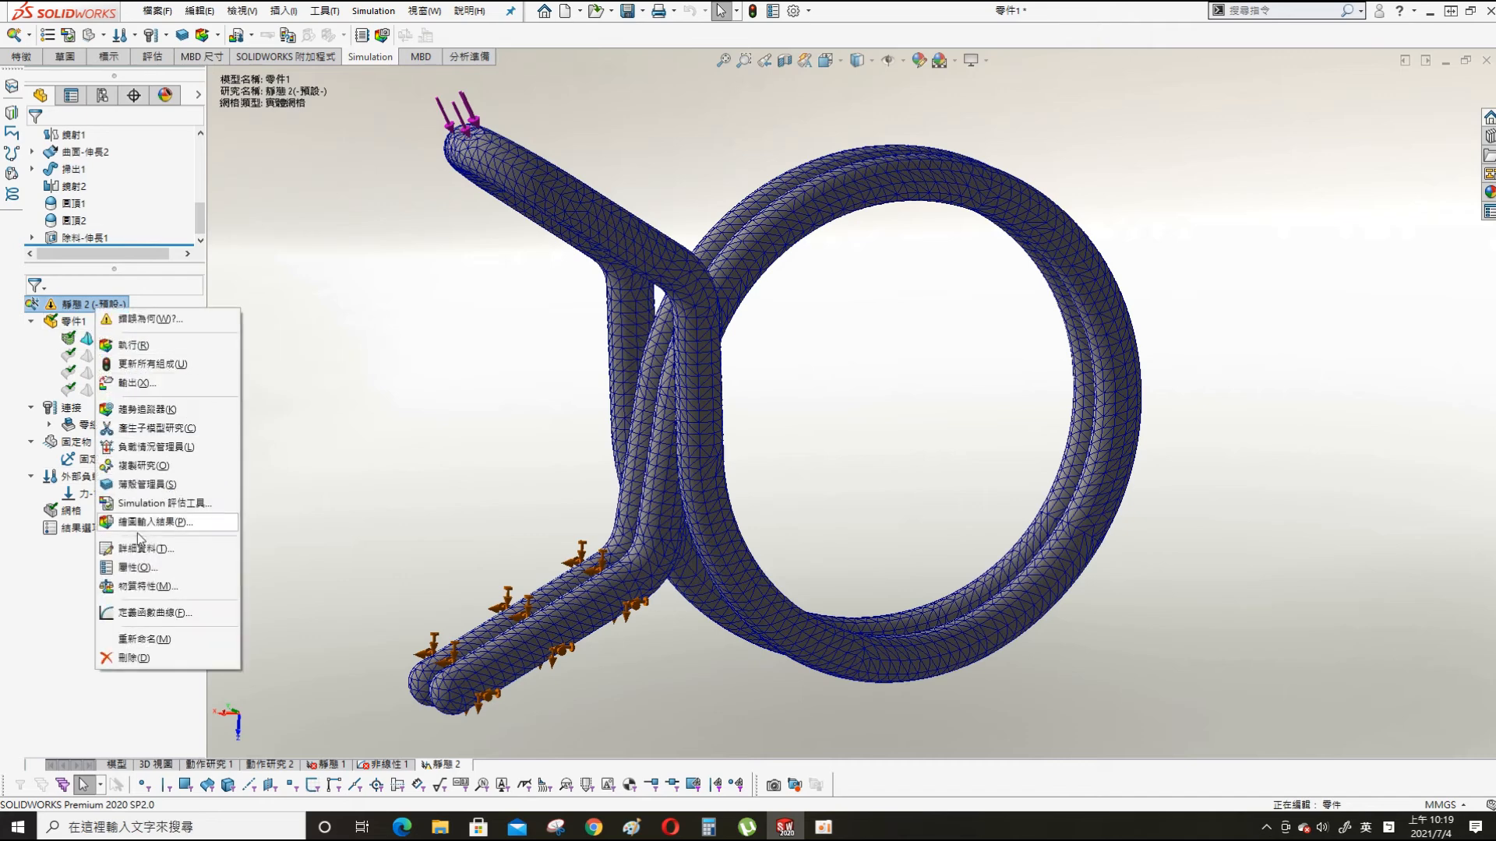
left_click(137, 567)
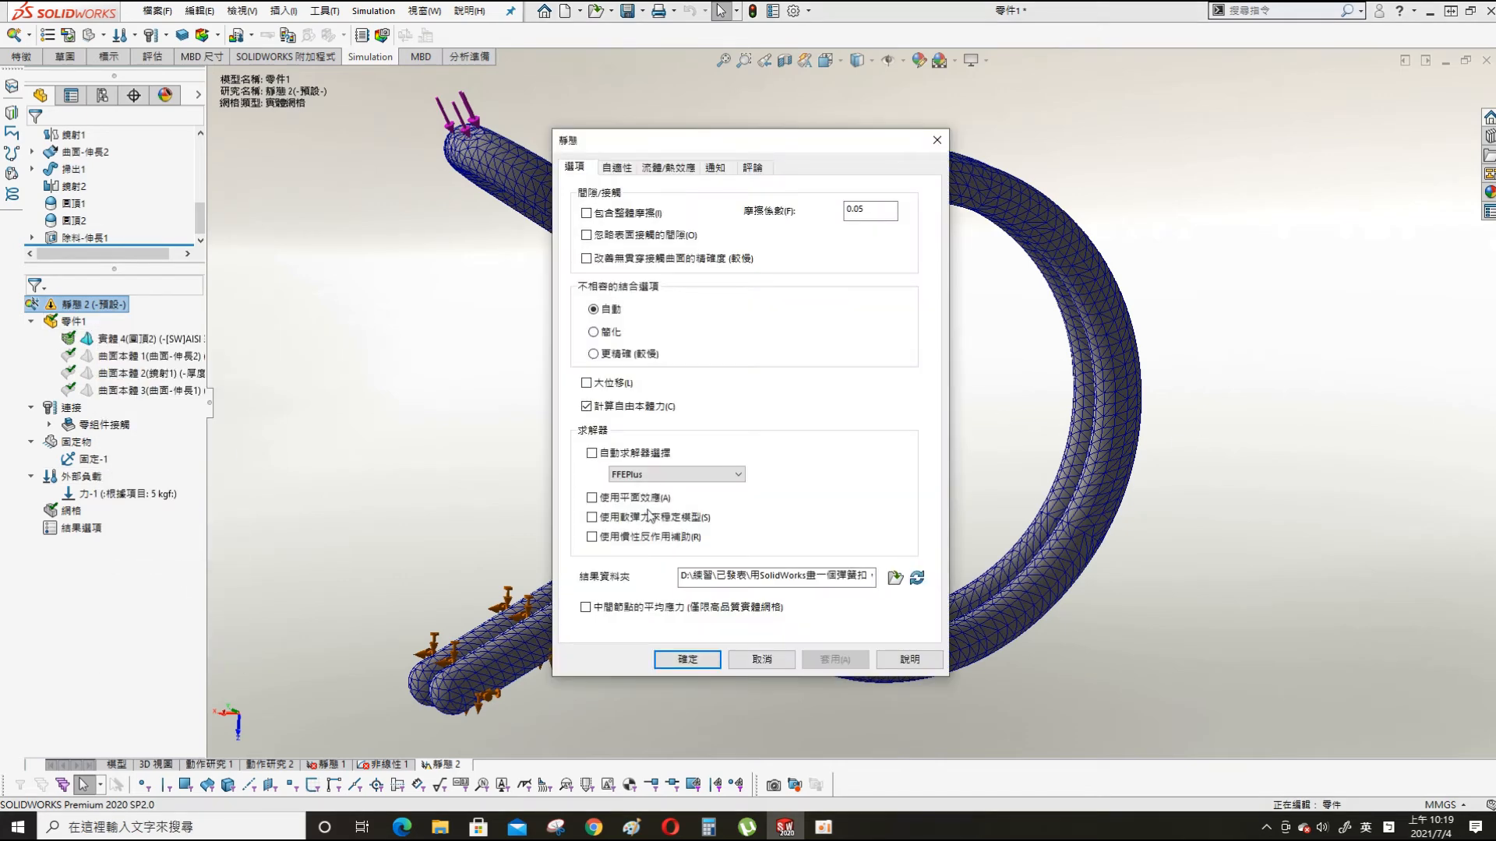
left_click(632, 454)
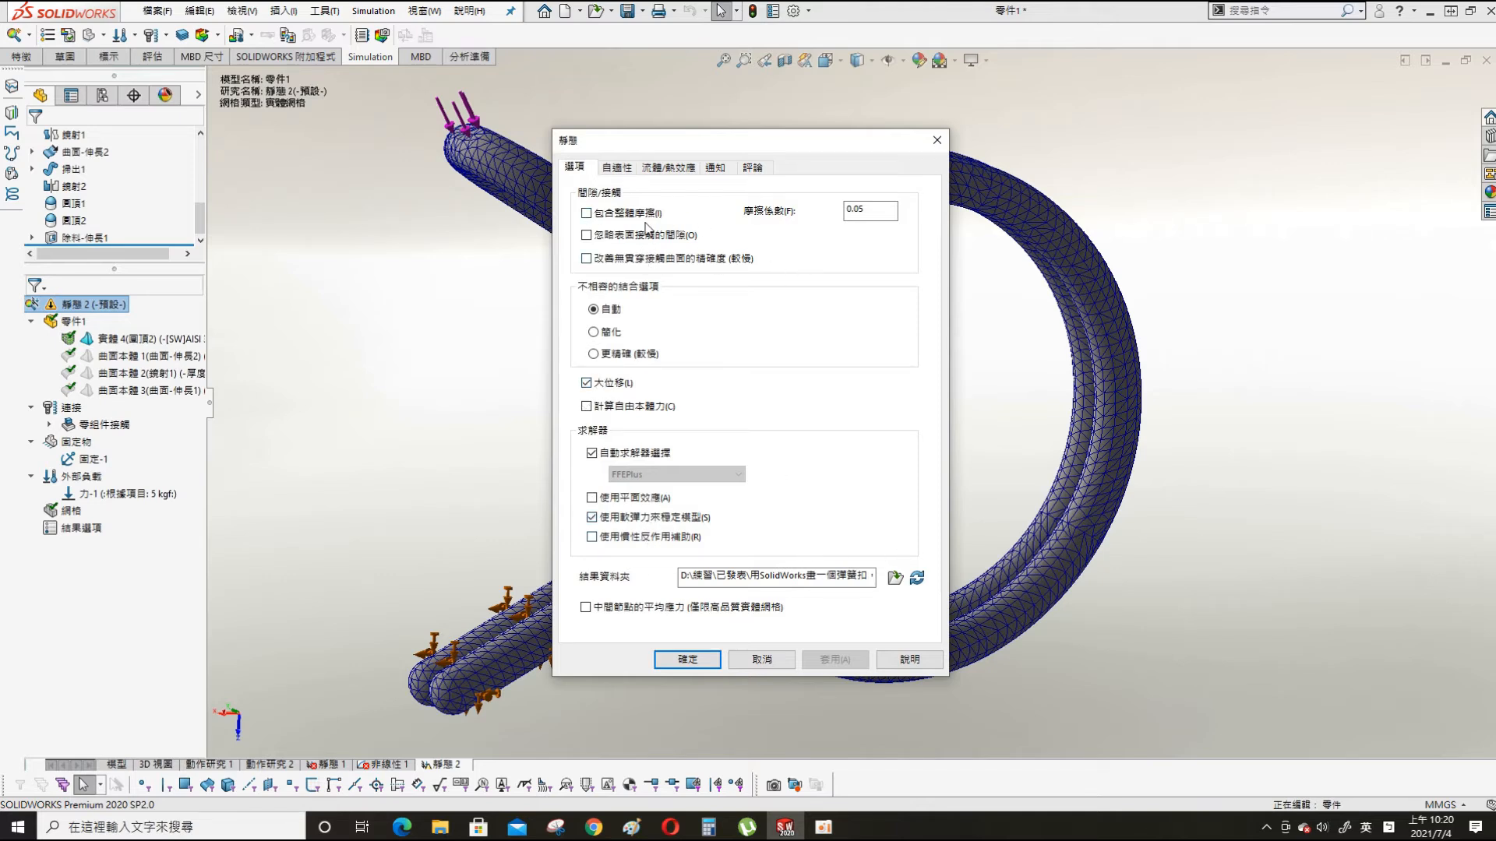
left_click(670, 262)
left_click(616, 167)
left_click(646, 169)
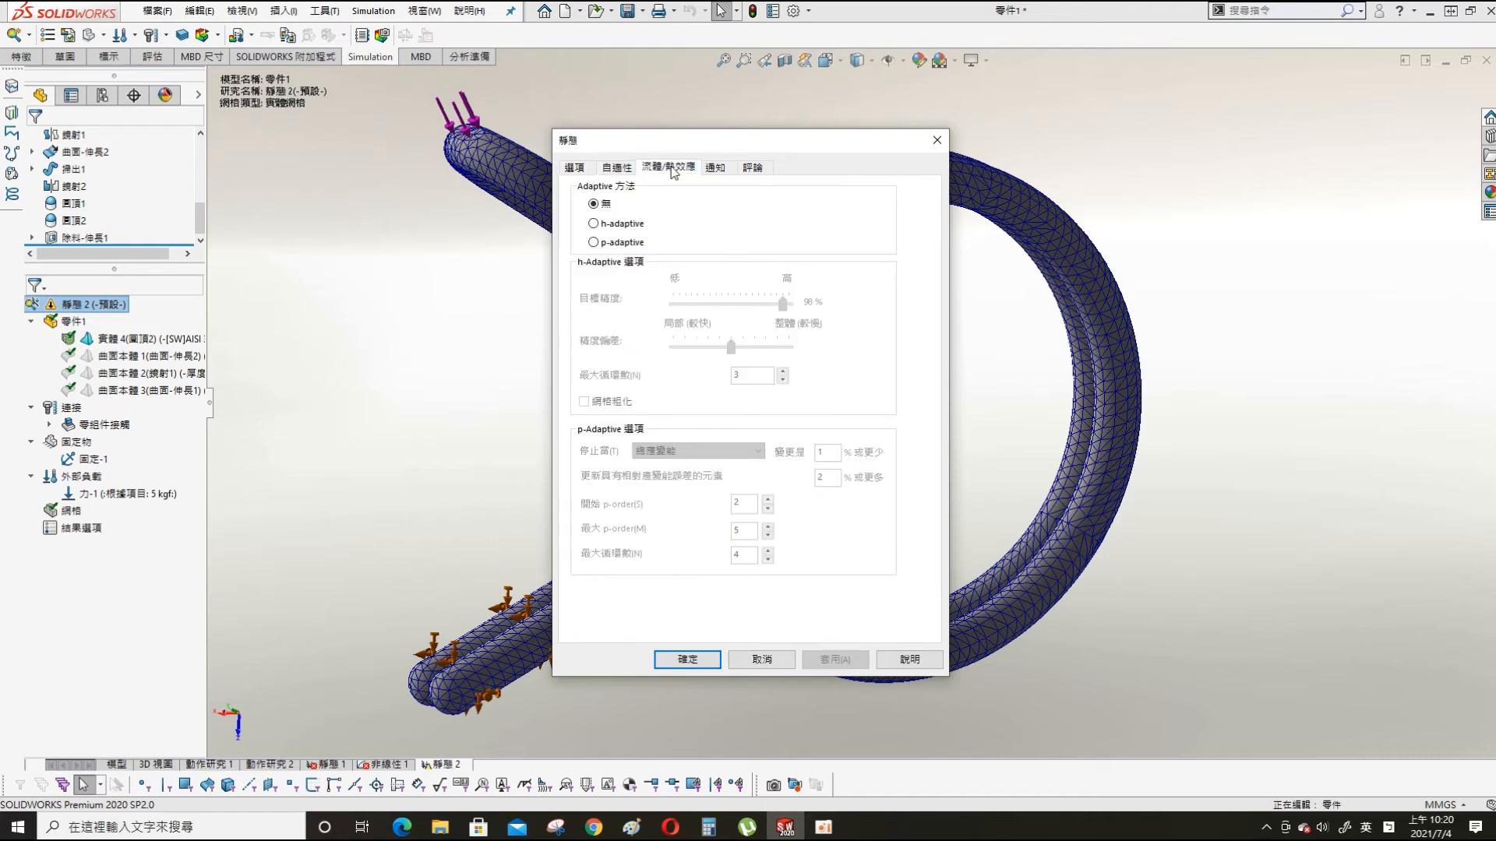
left_click(688, 659)
- Run the 靜態 2 study, expanding the solver details and requesting the convergence plot (收斂繪圖) while it solves
right_click(86, 305)
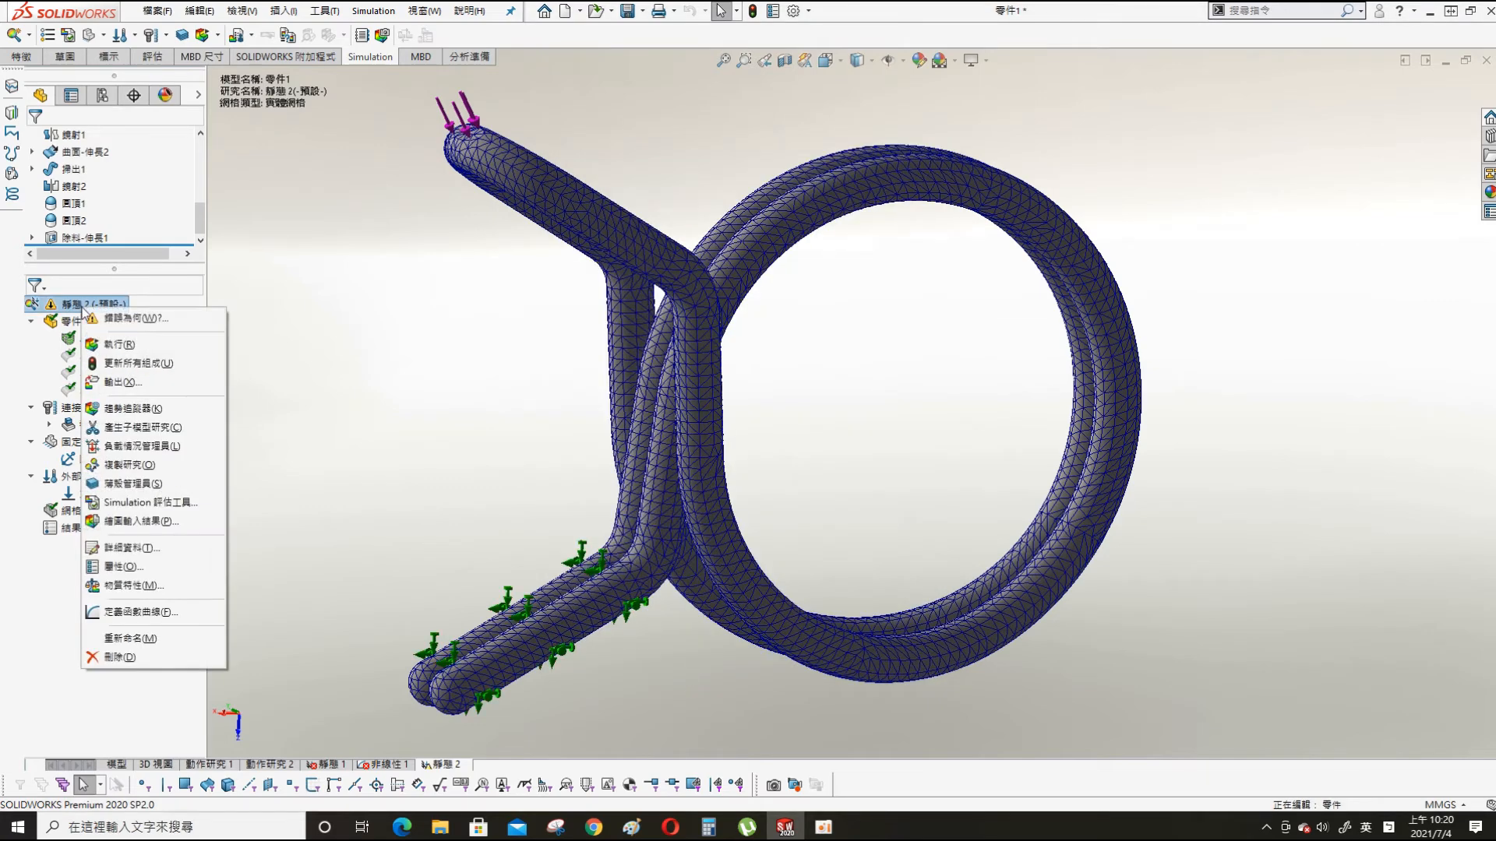
left_click(129, 345)
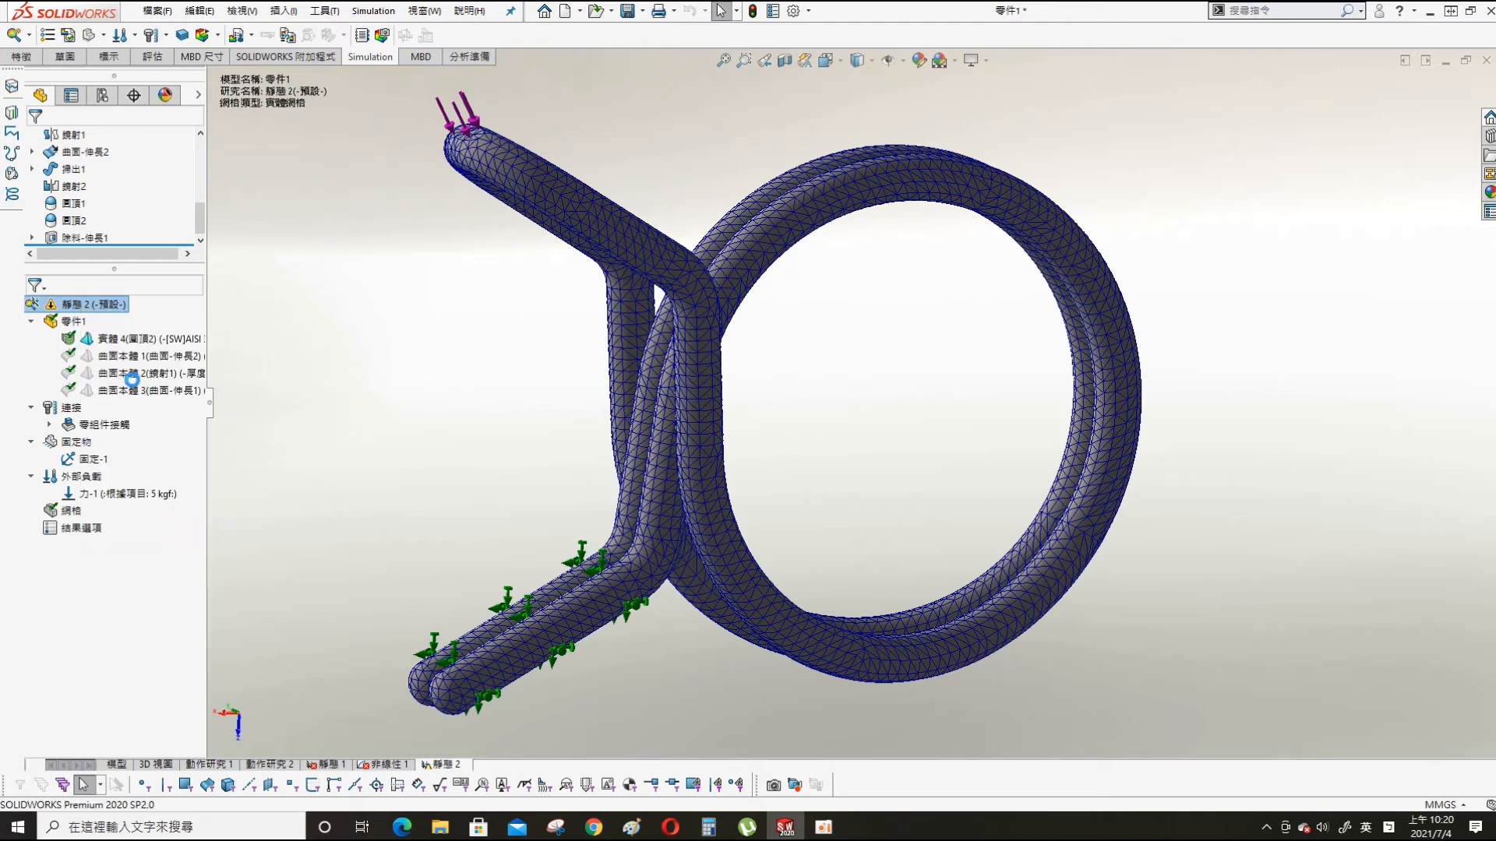
right_click(112, 303)
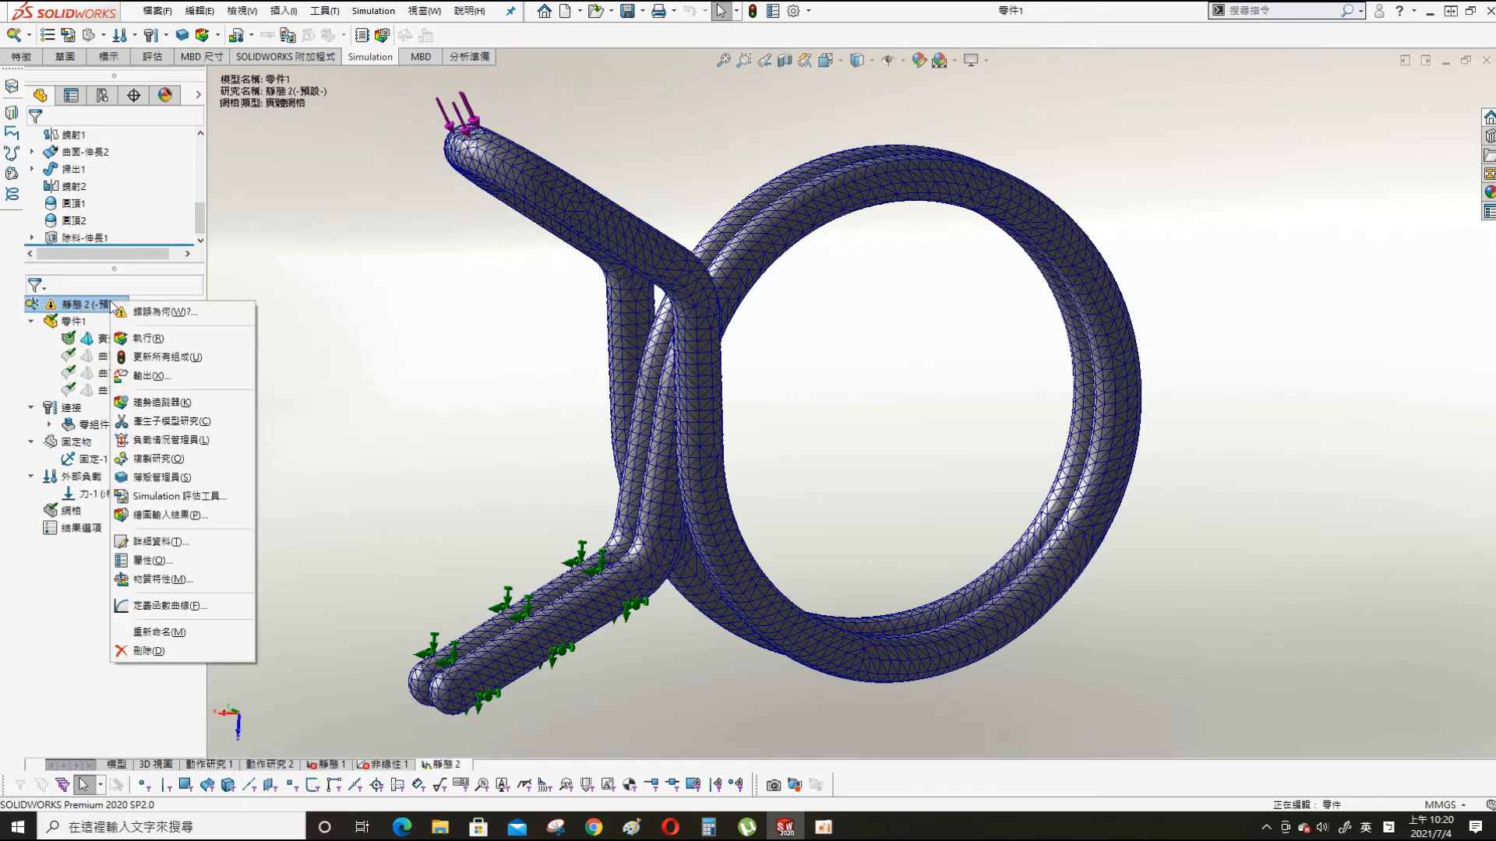
left_click(152, 337)
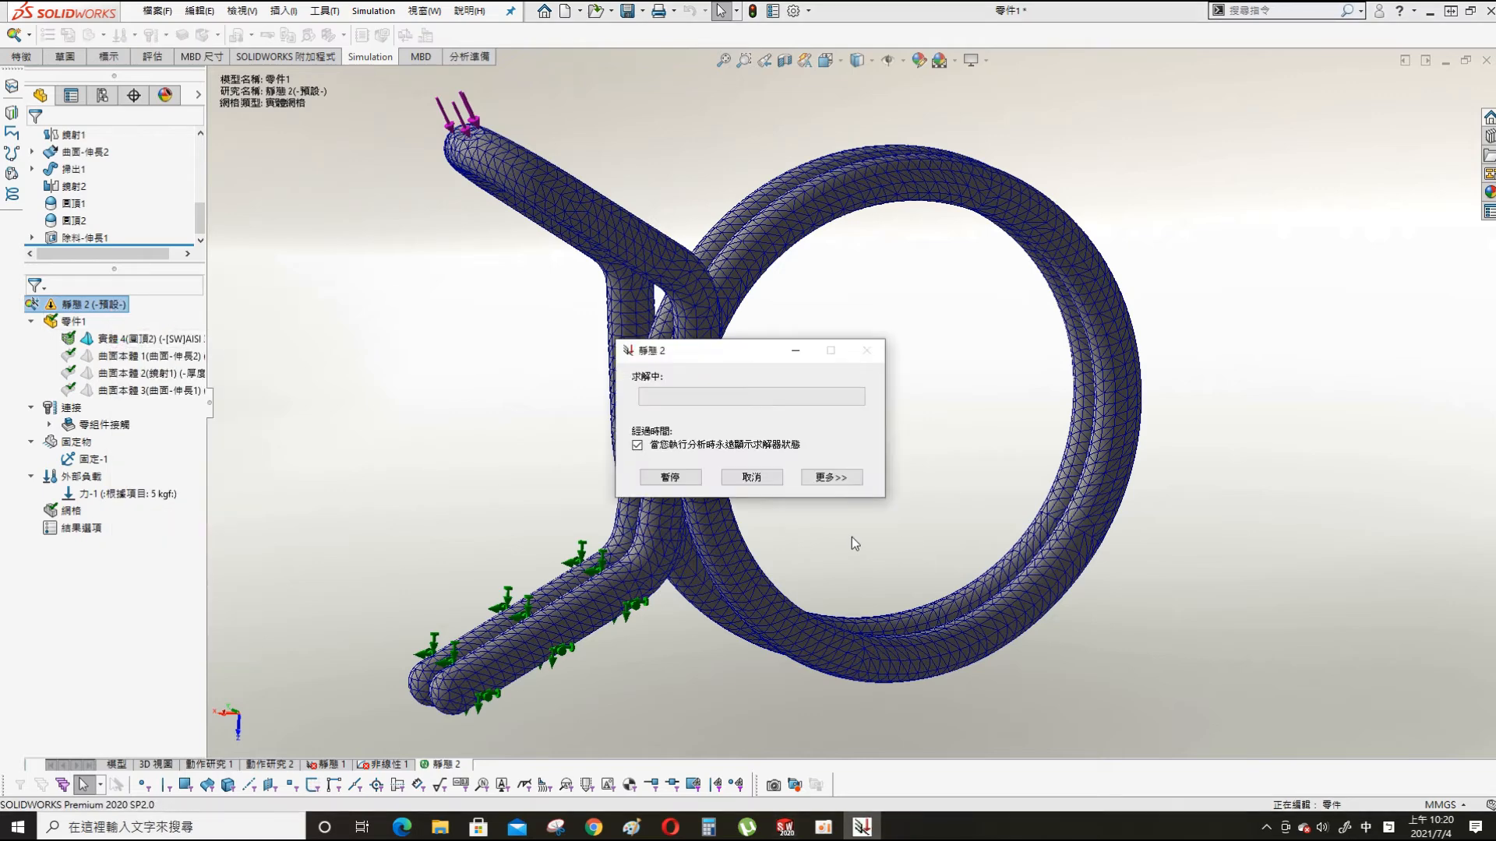
left_click(830, 477)
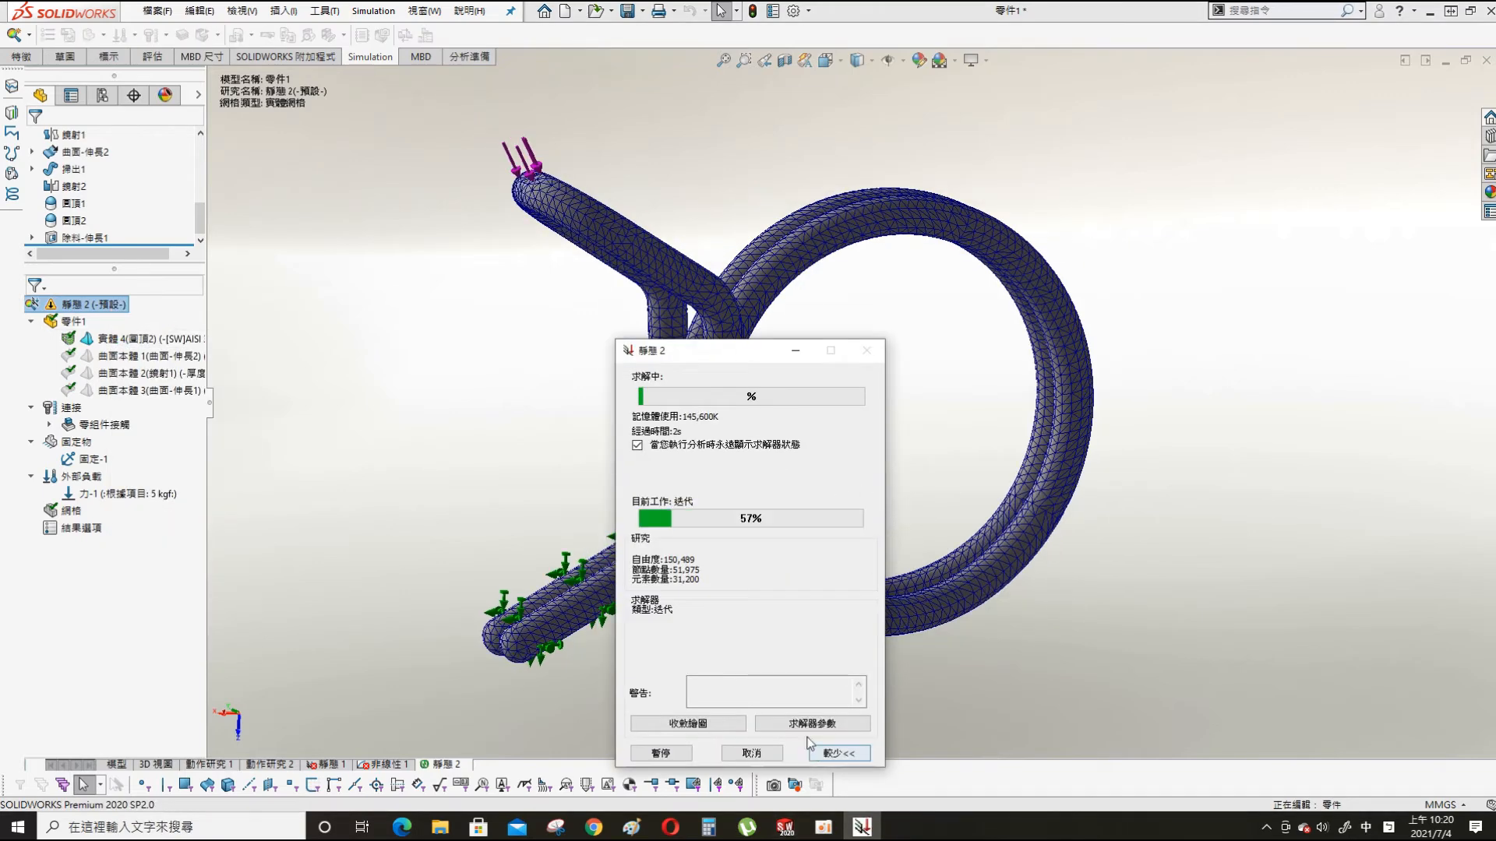
left_click(707, 726)
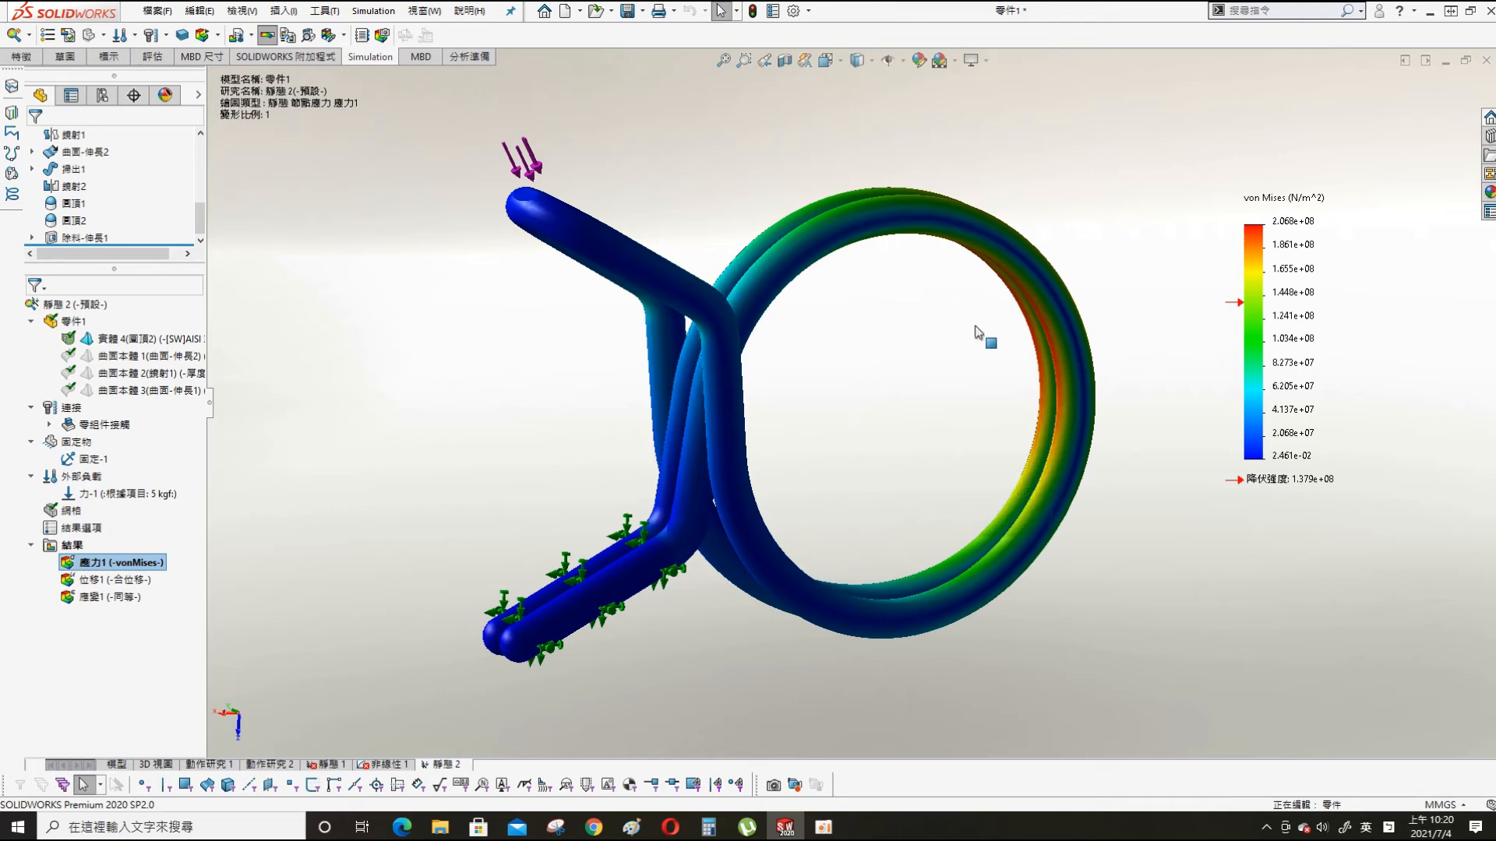
- Create a factor of safety distribution plot (安全係數分佈) for all bodies using the automatic criterion
middle_click_drag(985, 334, 812, 522)
scroll(813, 524, "up", 1)
scroll(824, 535, "down", 2)
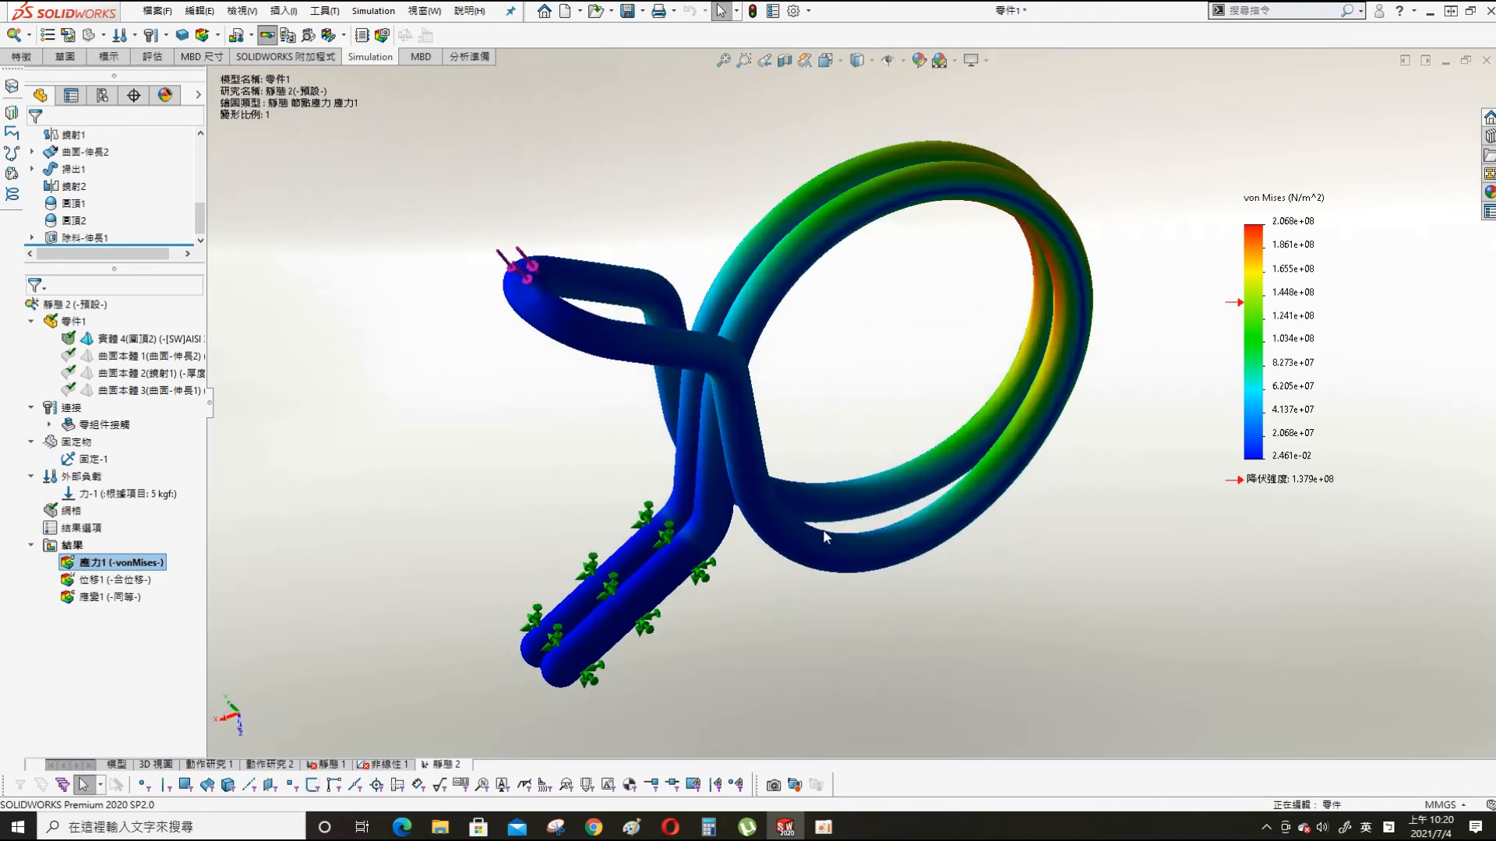
right_click(73, 546)
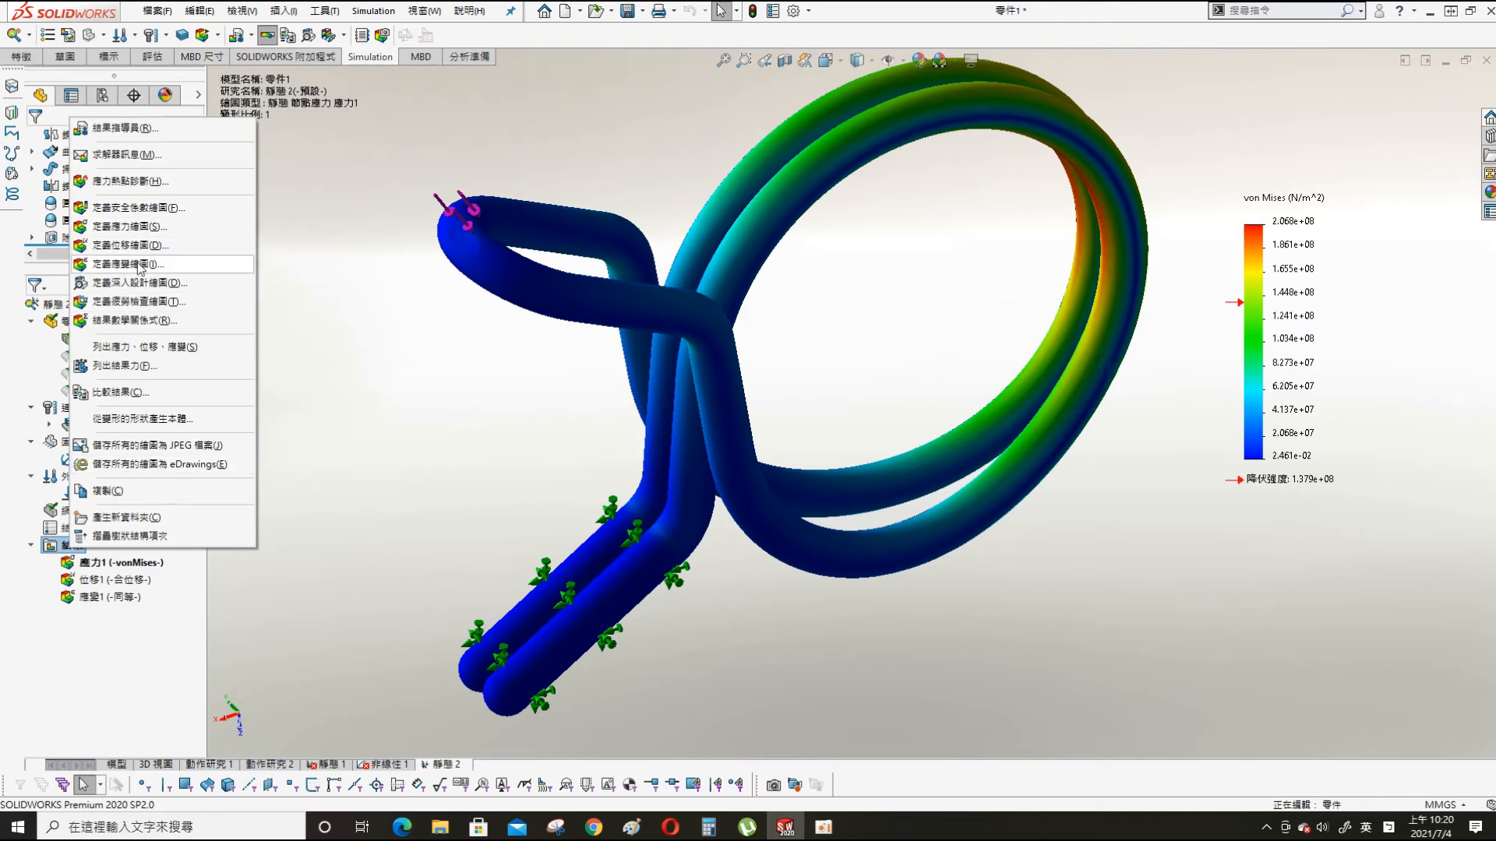
left_click(143, 207)
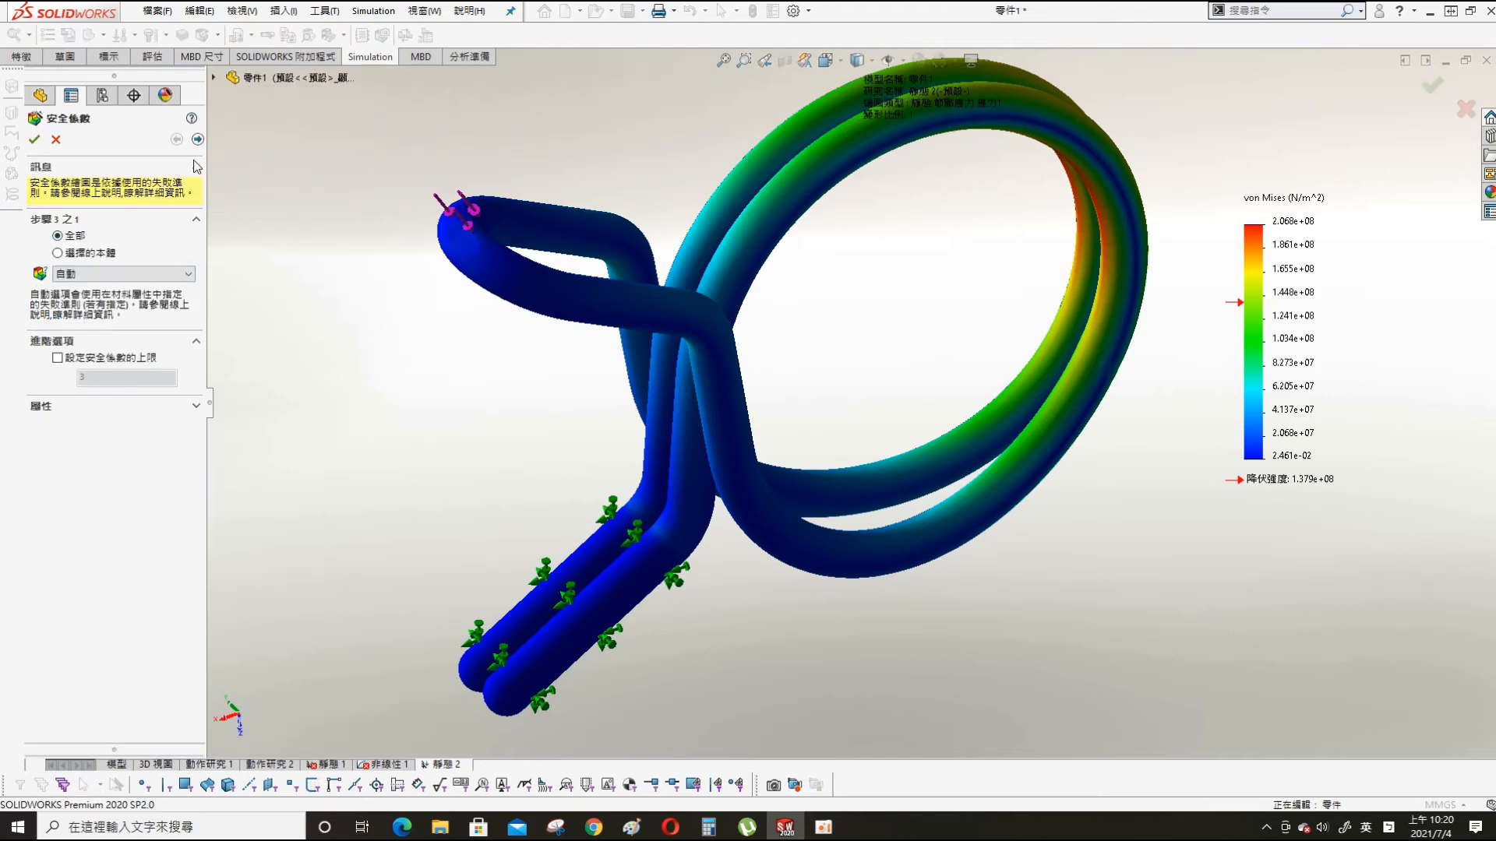
left_click(198, 139)
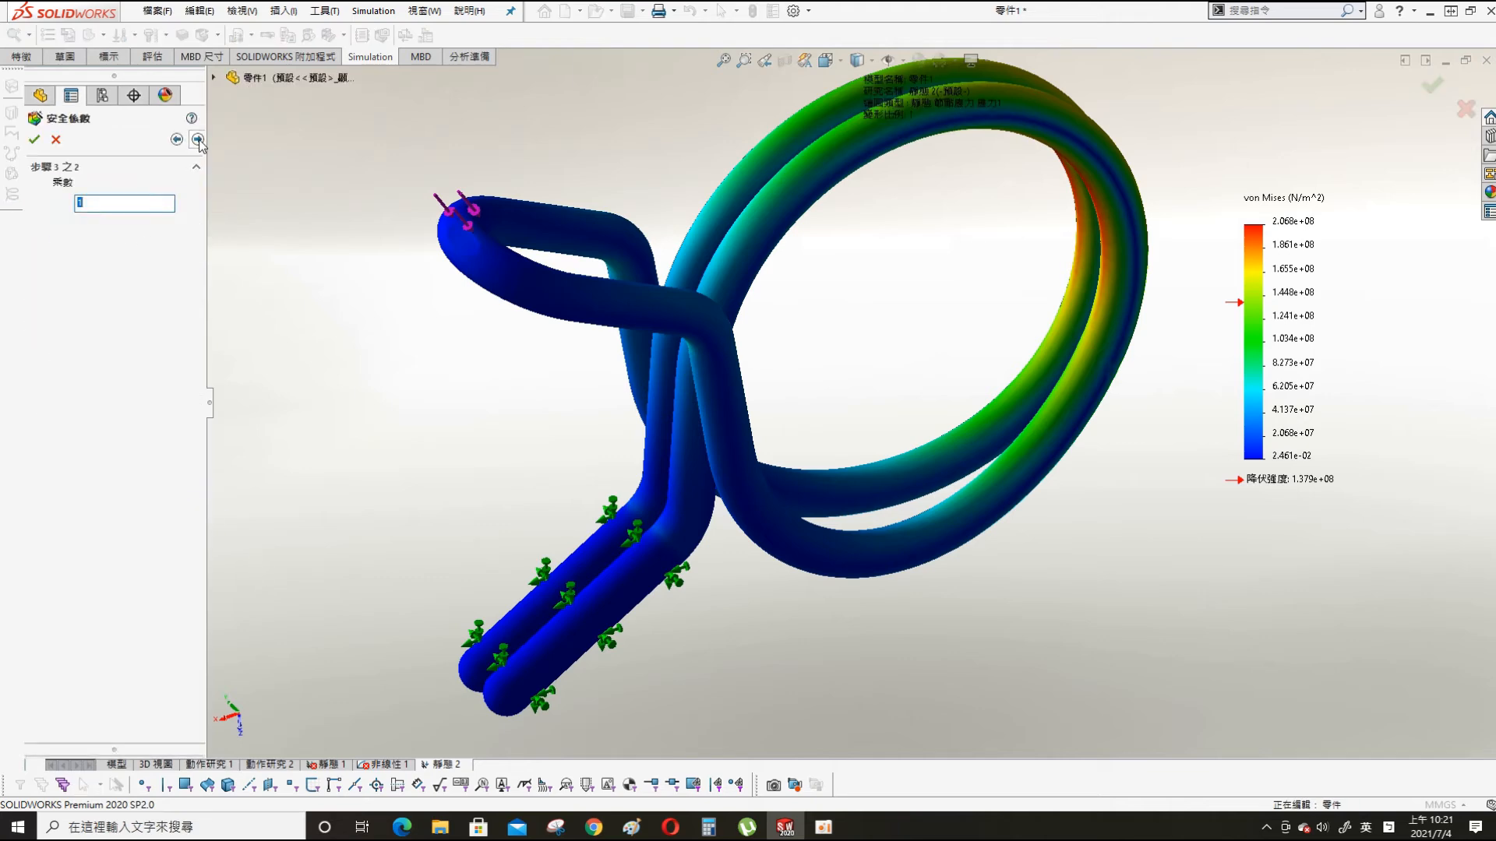
left_click(198, 140)
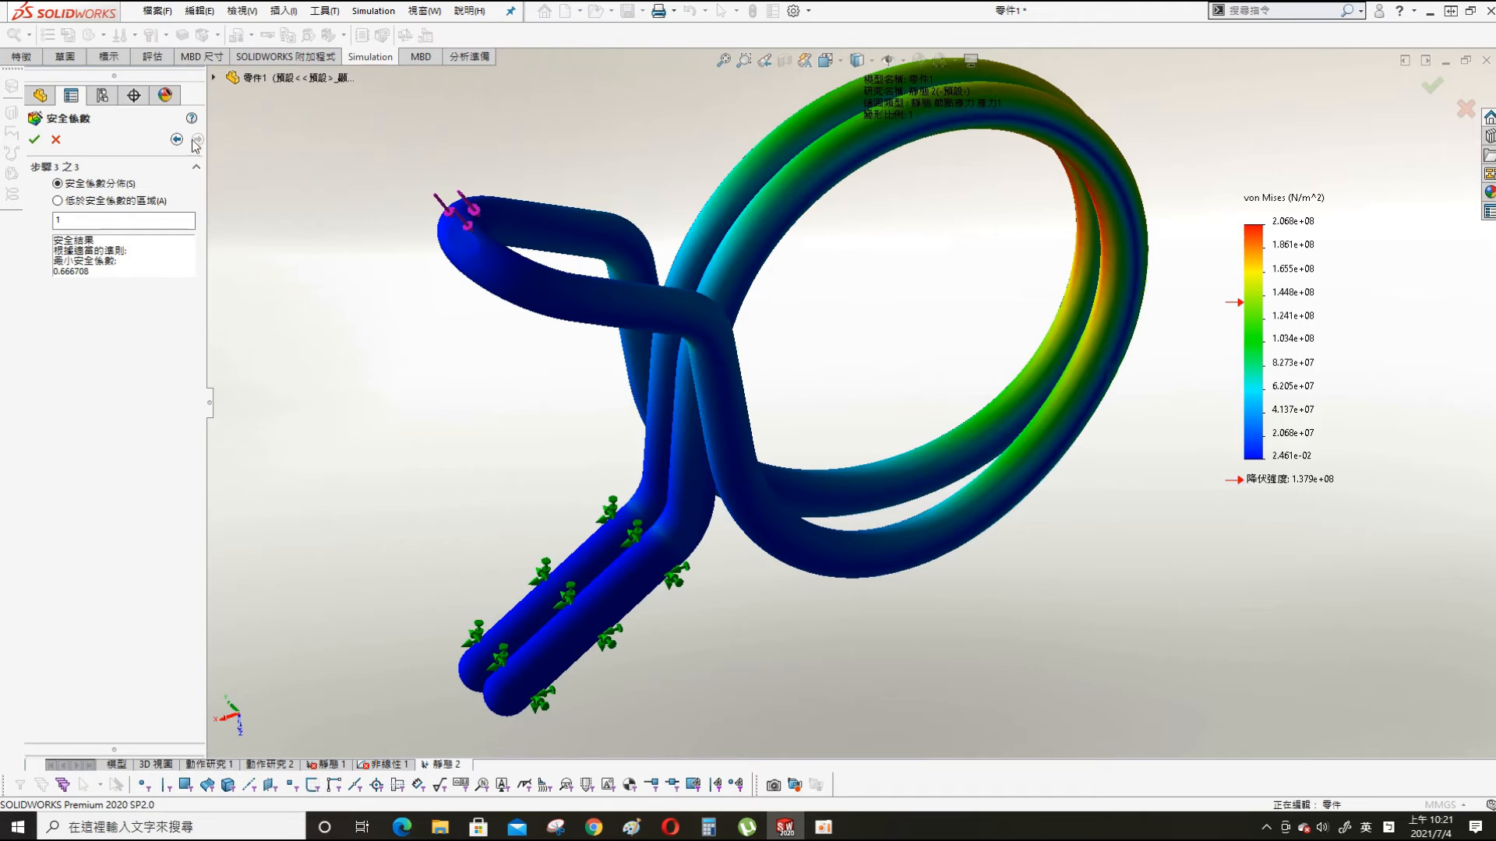
left_click(34, 140)
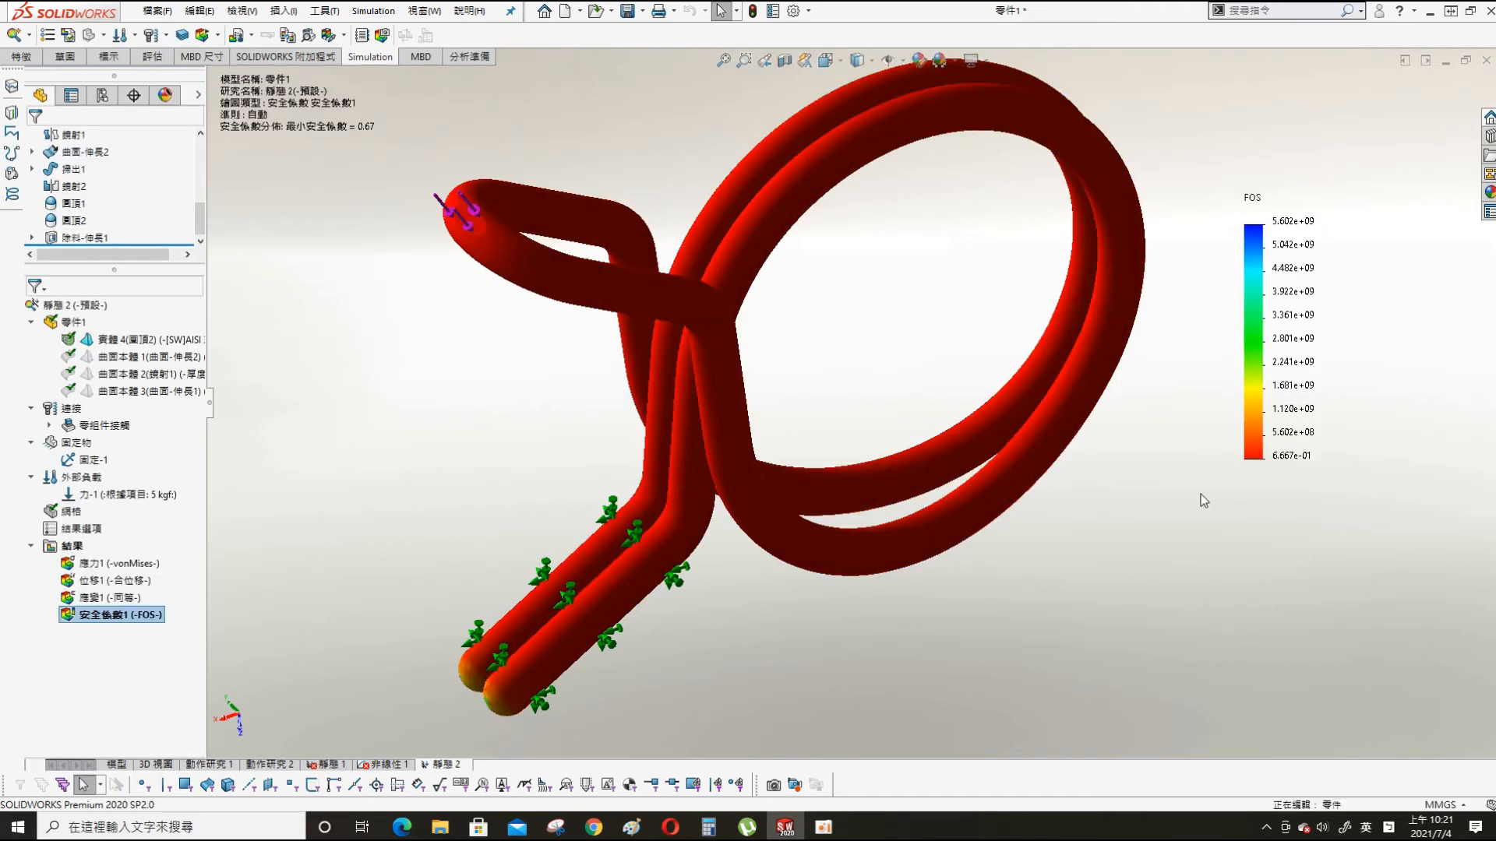
- Show the von Mises stress plot and play its animation to examine how the clamp deforms under load
double_click(117, 564)
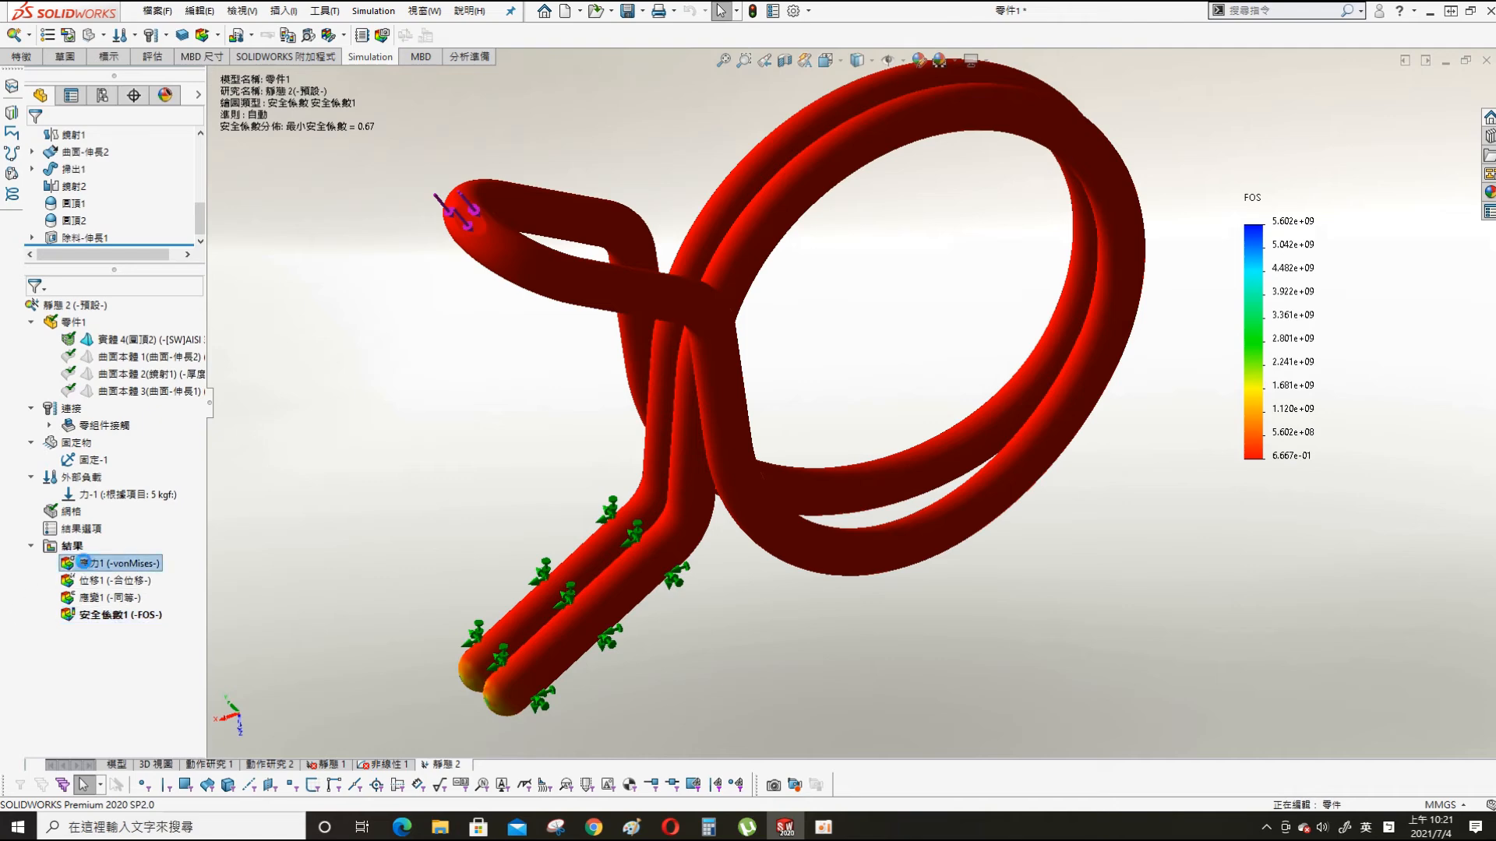
middle_click_drag(432, 510, 434, 422)
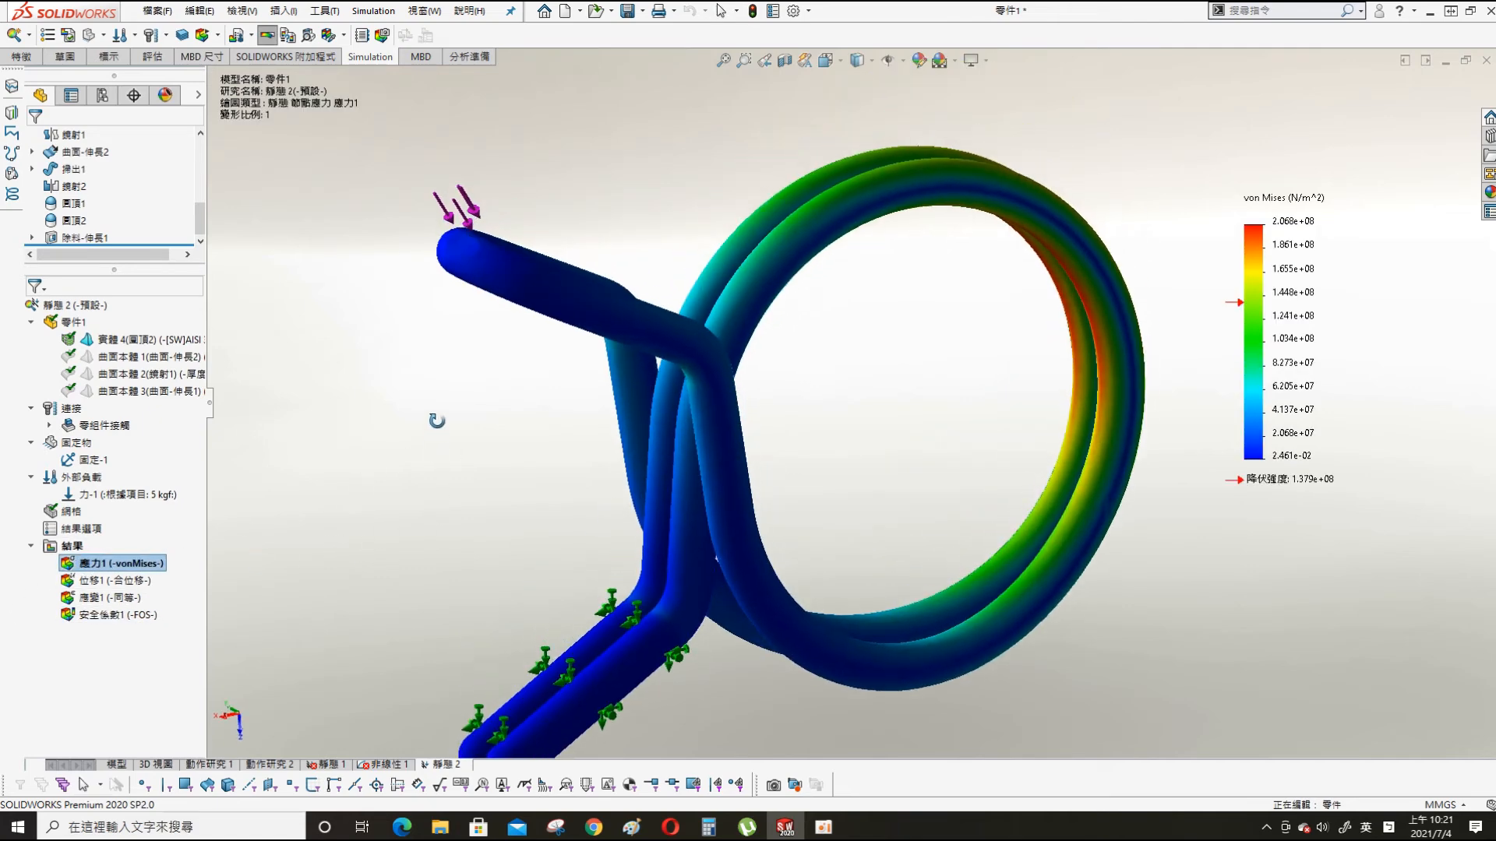
scroll(598, 468, "up", 2)
right_click(91, 569)
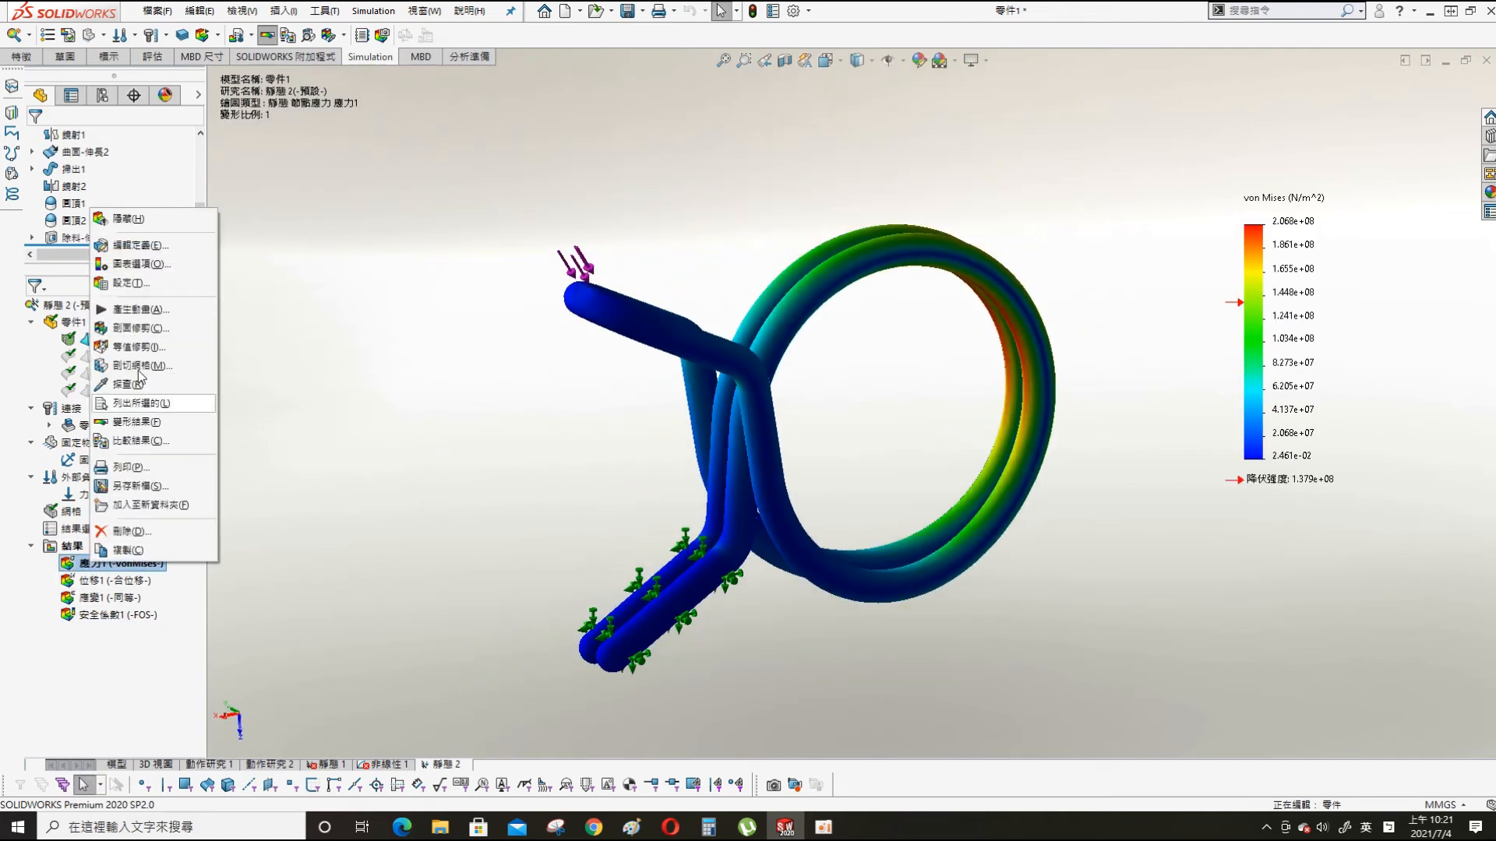
left_click(130, 312)
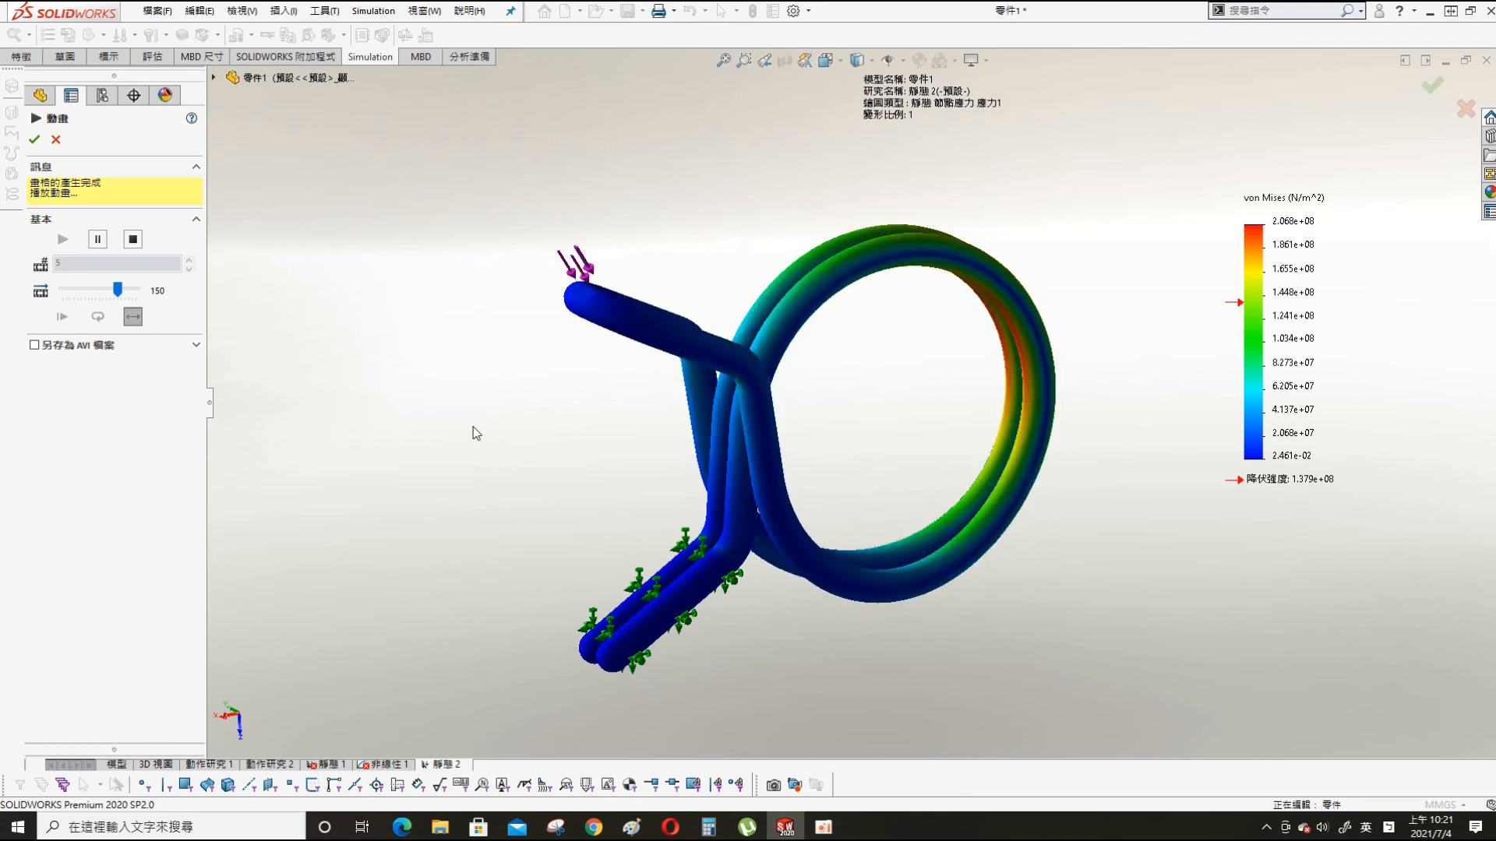
middle_click_drag(769, 729, 784, 544)
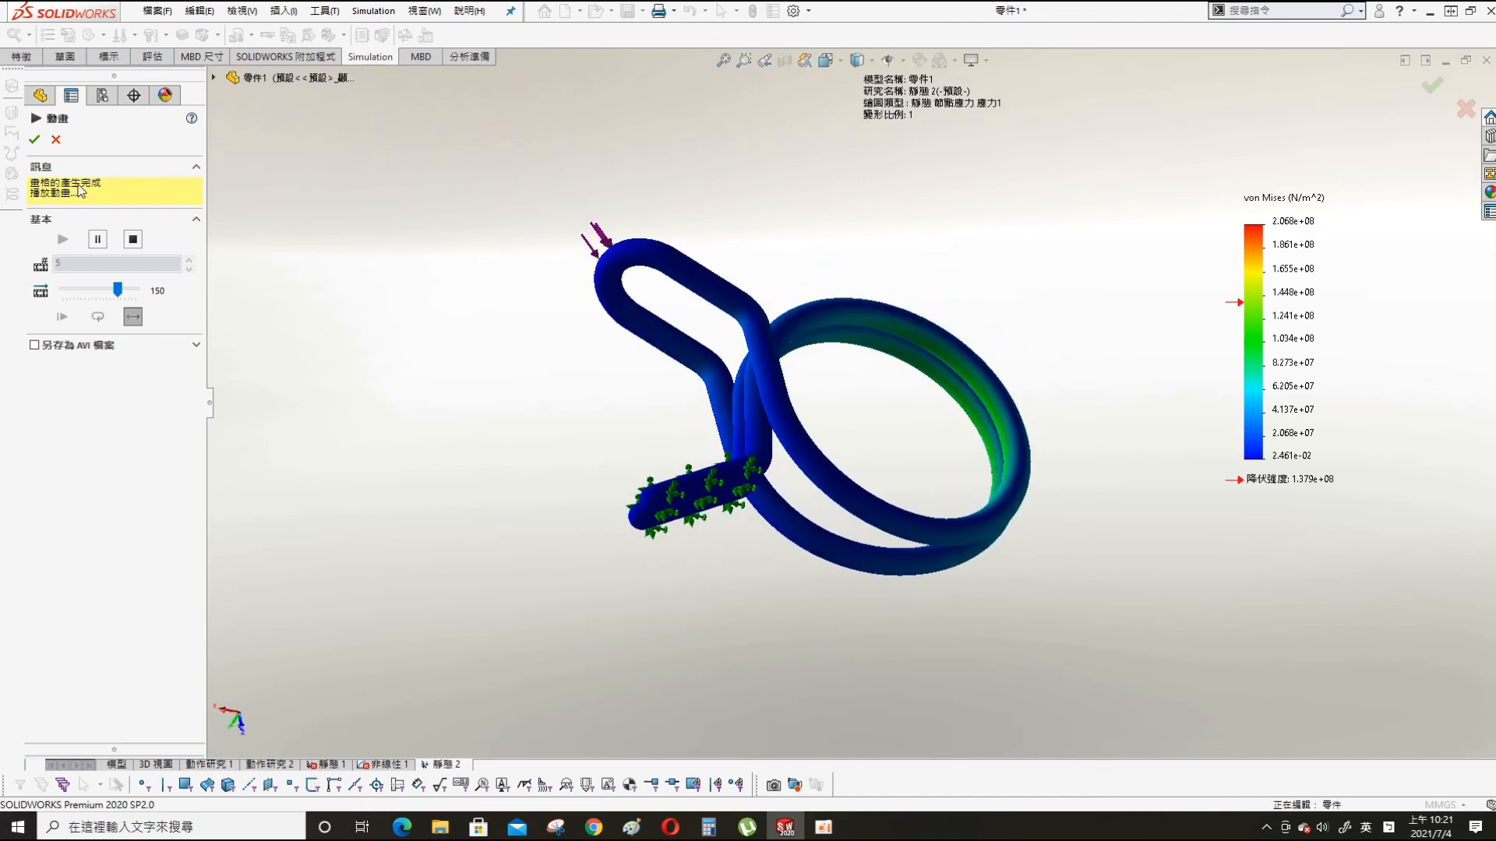
left_click(35, 139)
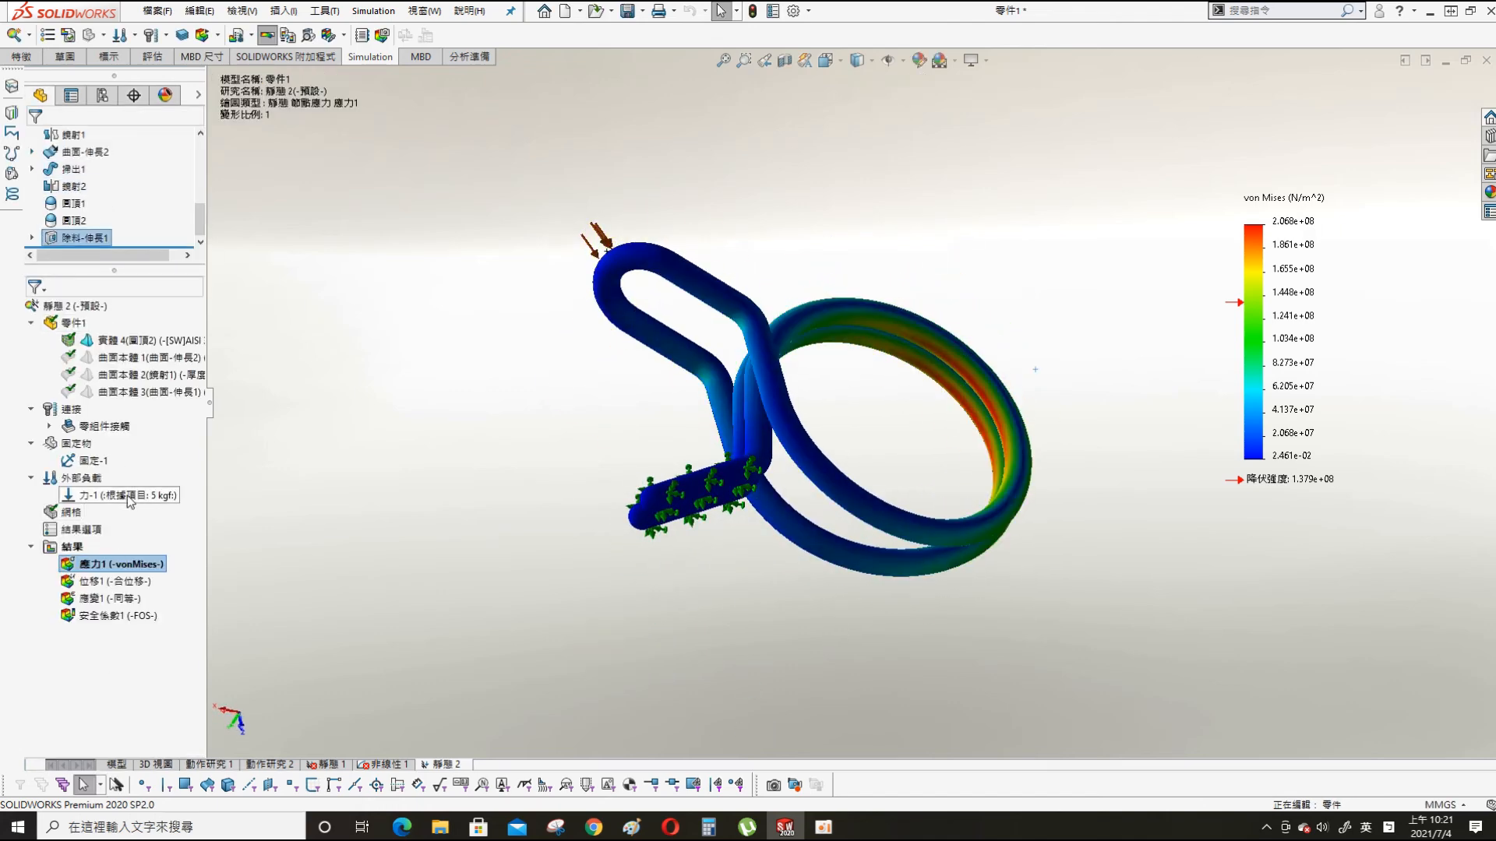
- Edit the external force on the looped end's cut face, setting it to 20 kgf
right_click(127, 496)
left_click(185, 508)
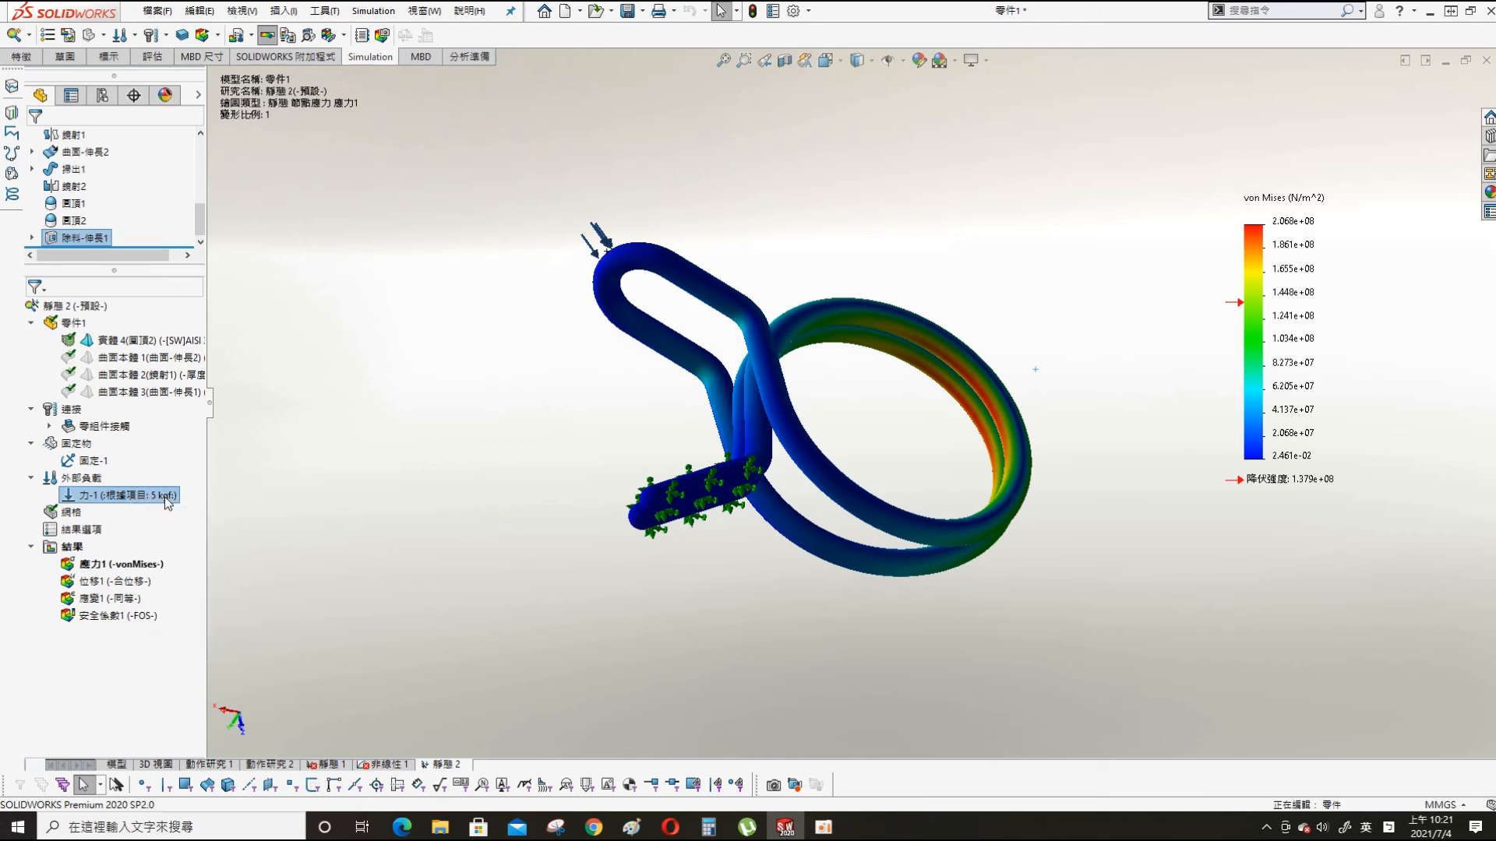
double_click(86, 403)
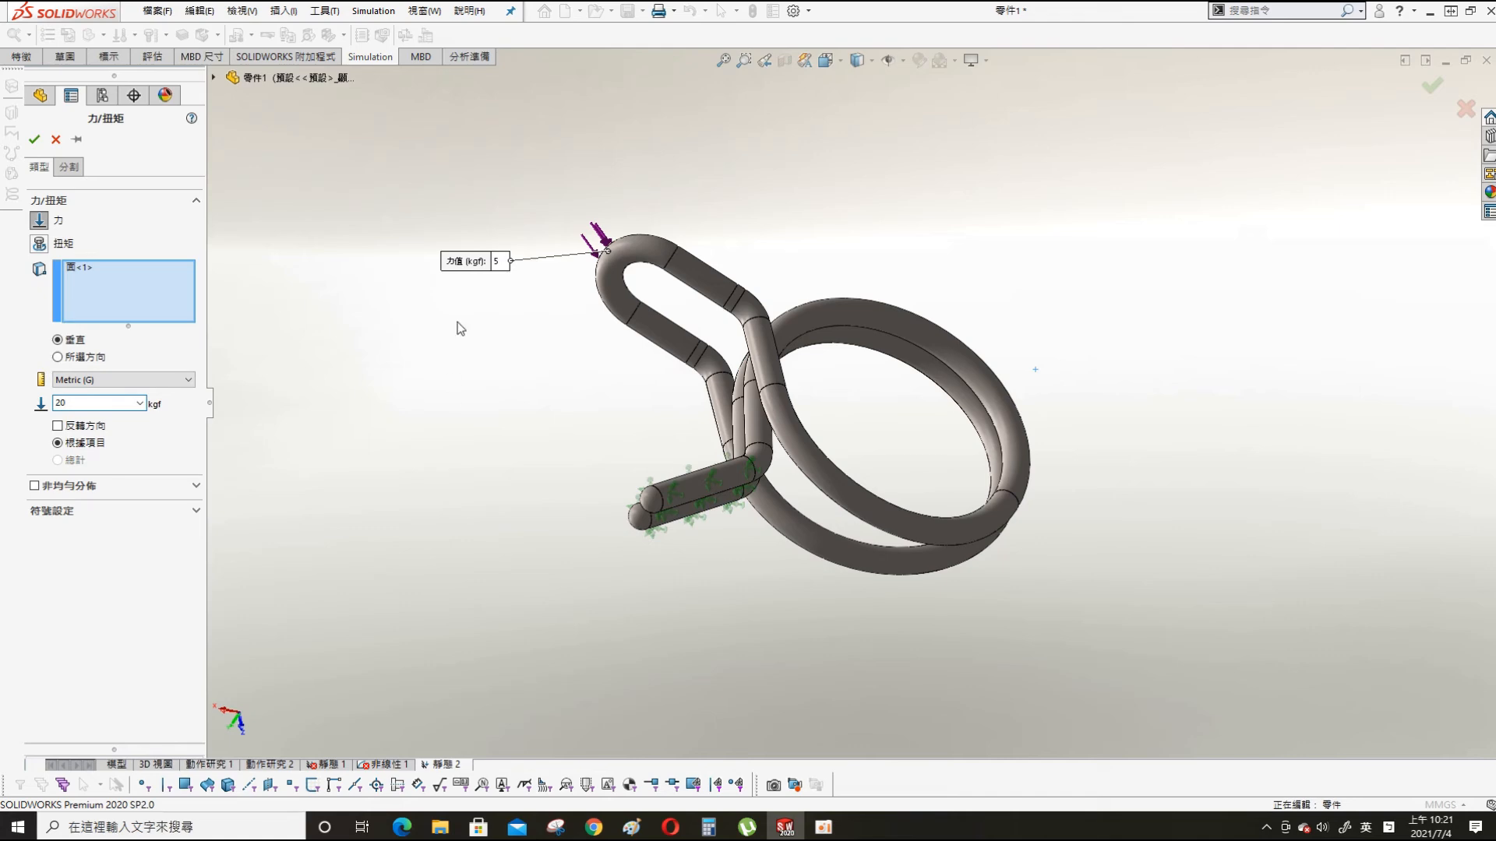
type("20")
left_click(34, 139)
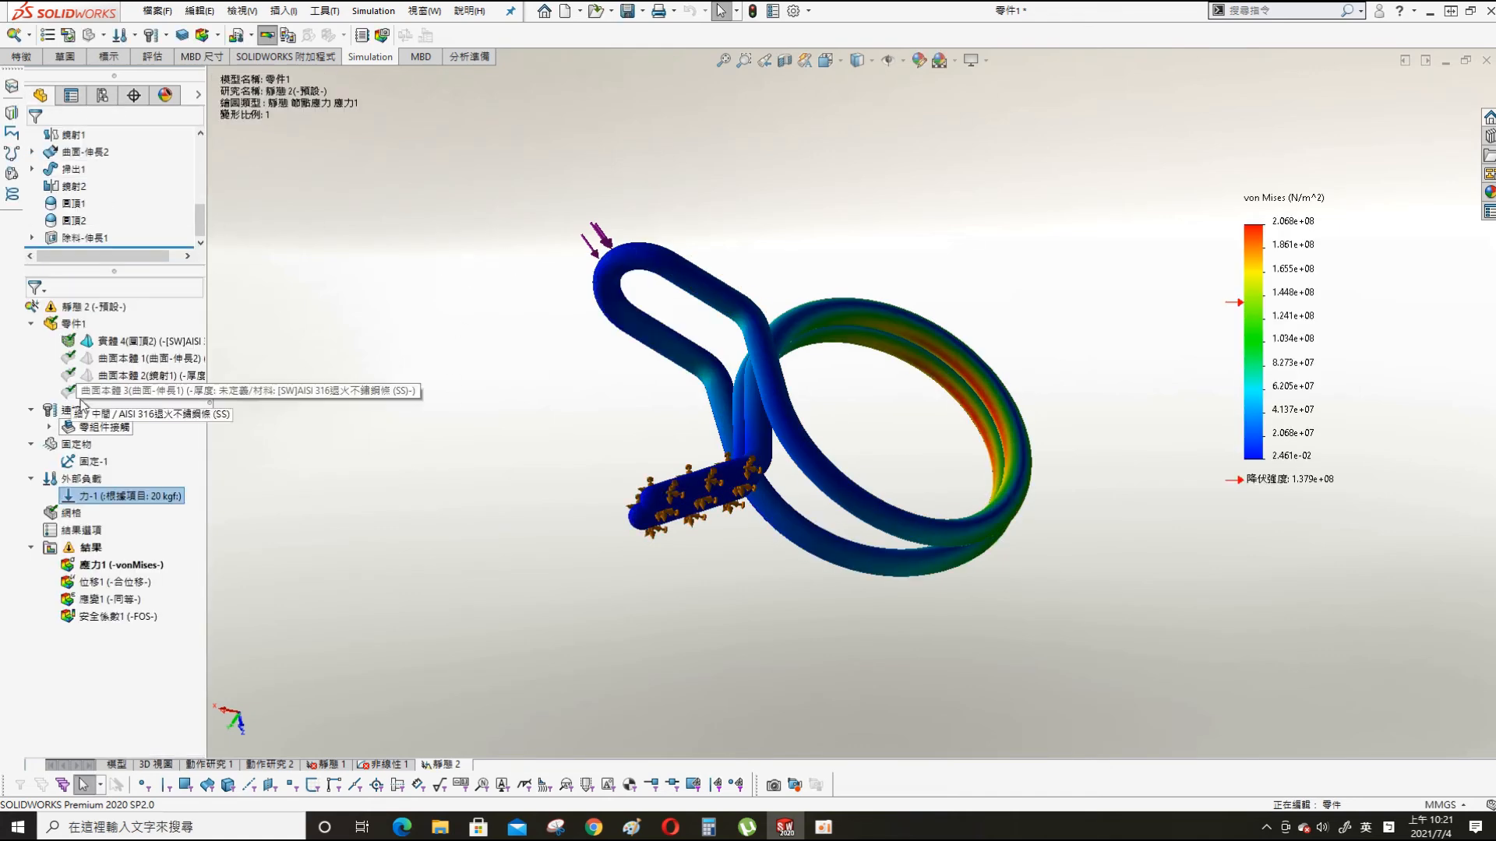
- Rerun the 靜態 2 study with the changed force, requesting the convergence plot, and examine the resulting von Mises stress plot
right_click(92, 306)
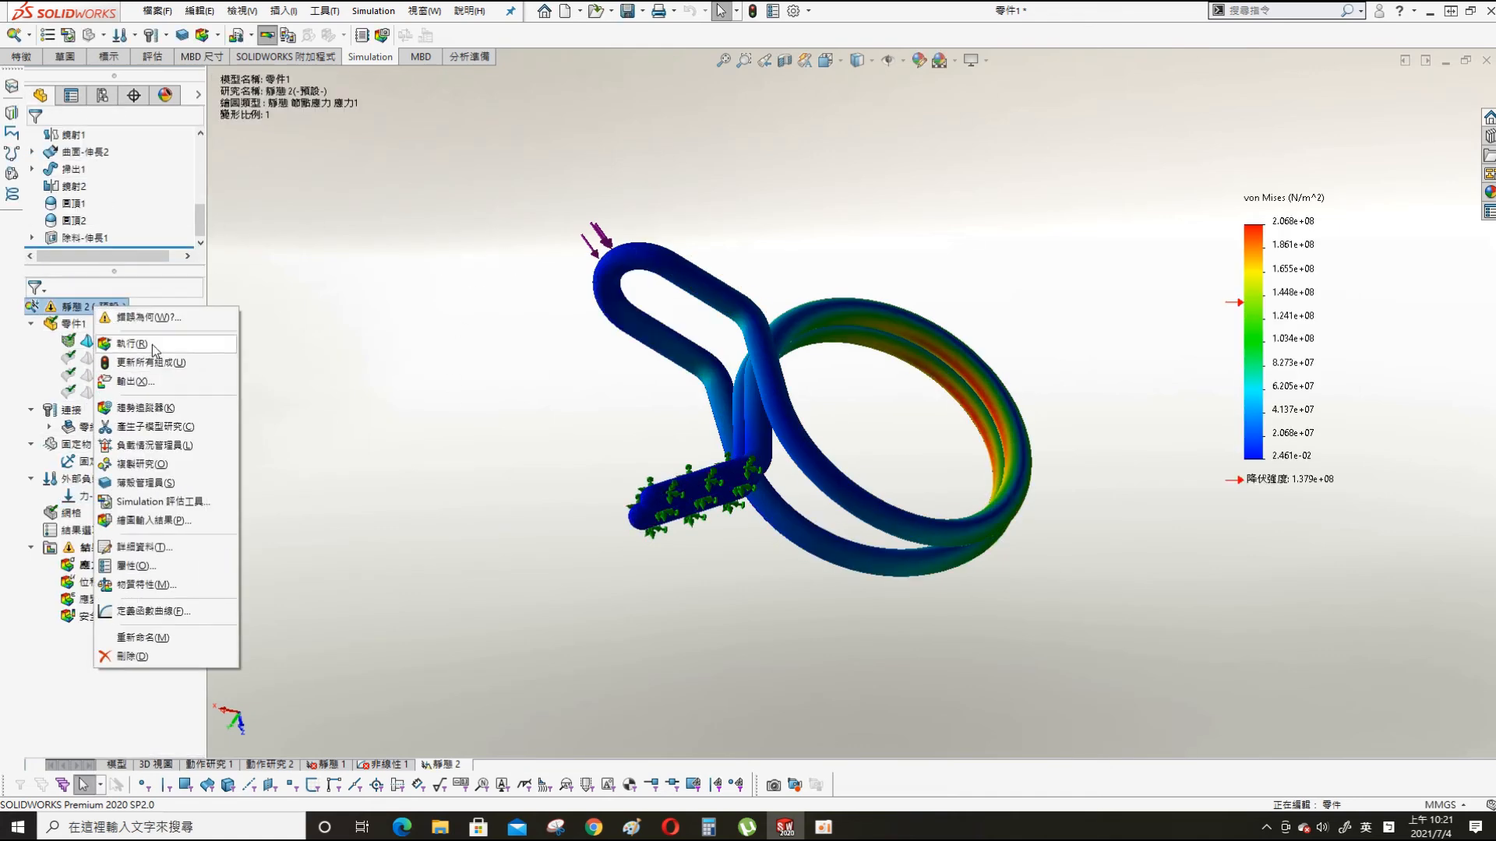
left_click(152, 343)
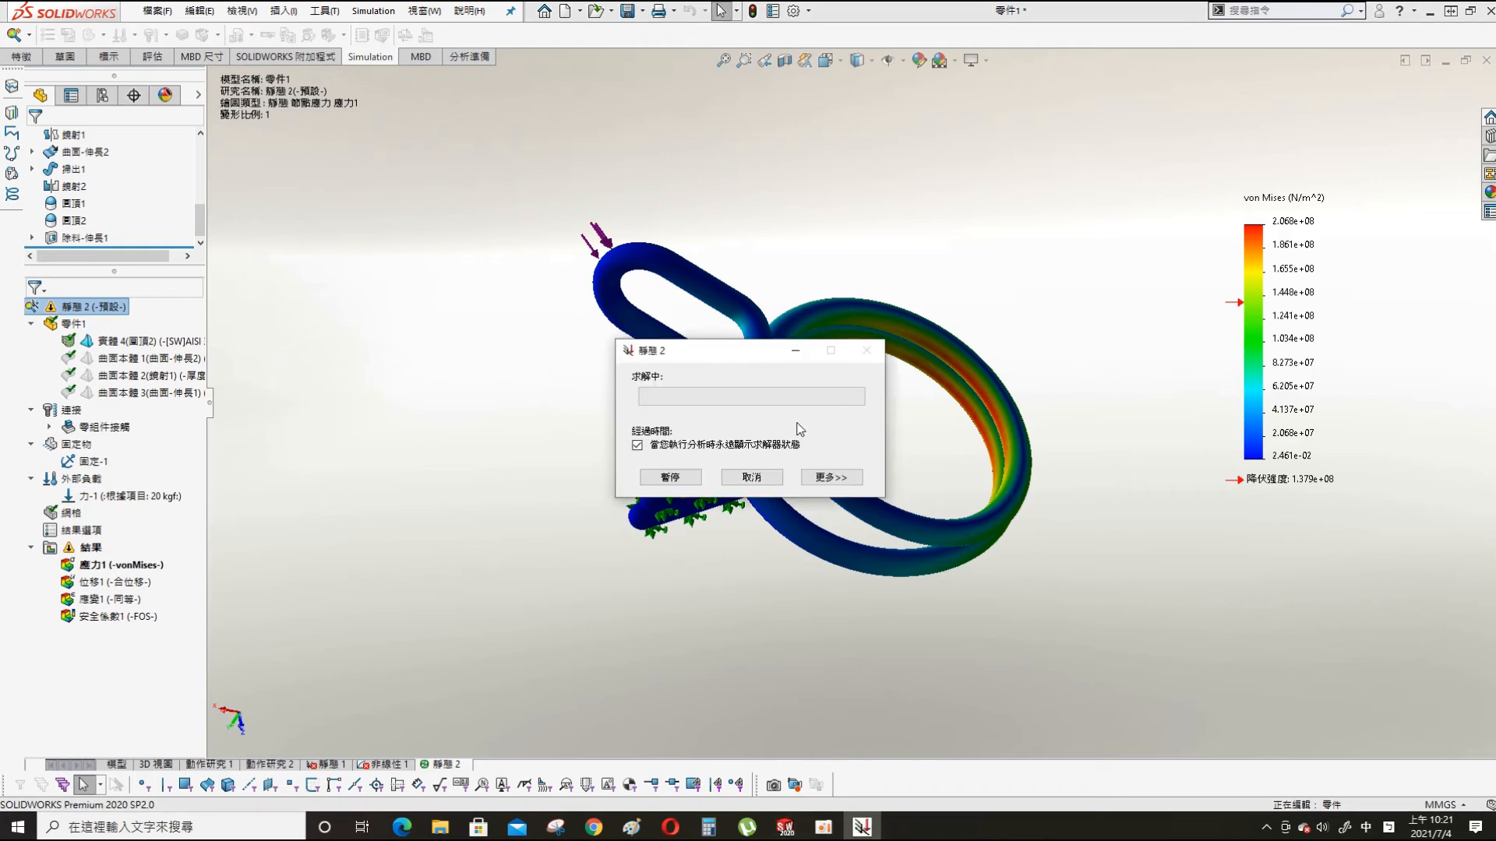
left_click(839, 479)
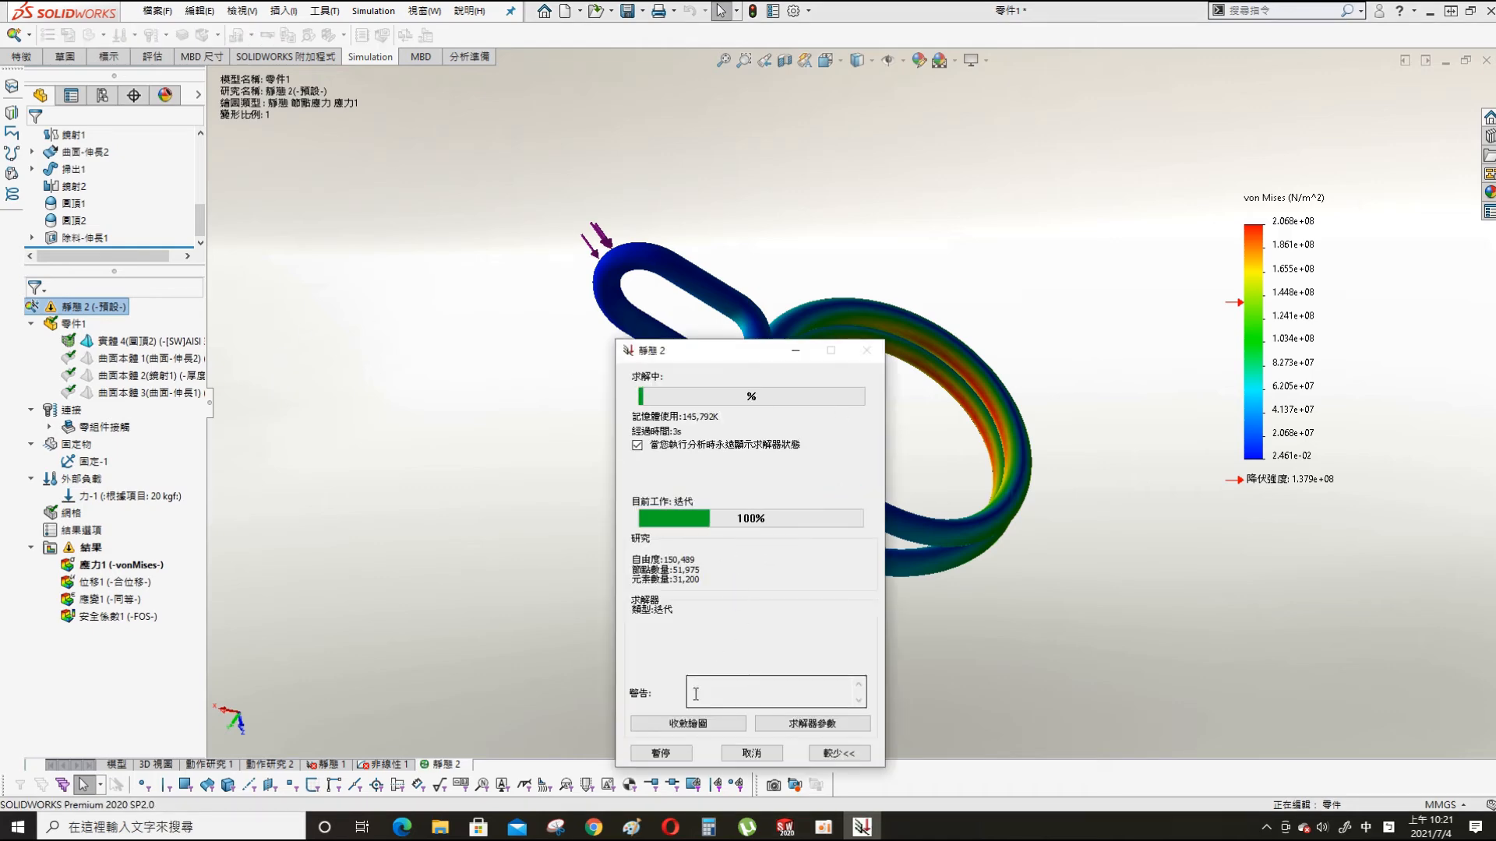
left_click(688, 724)
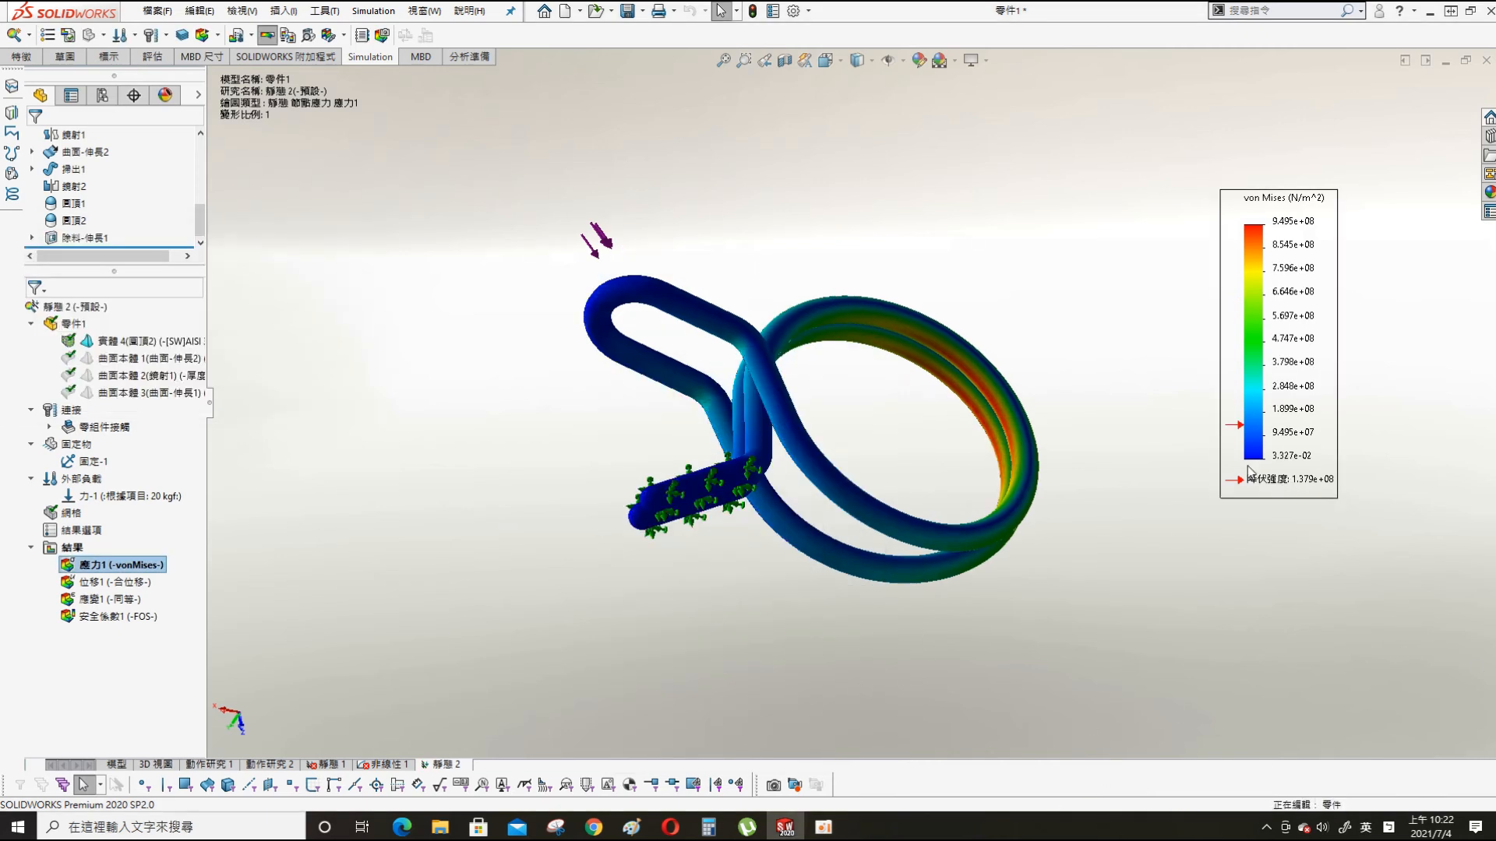
middle_click_drag(748, 436, 766, 446)
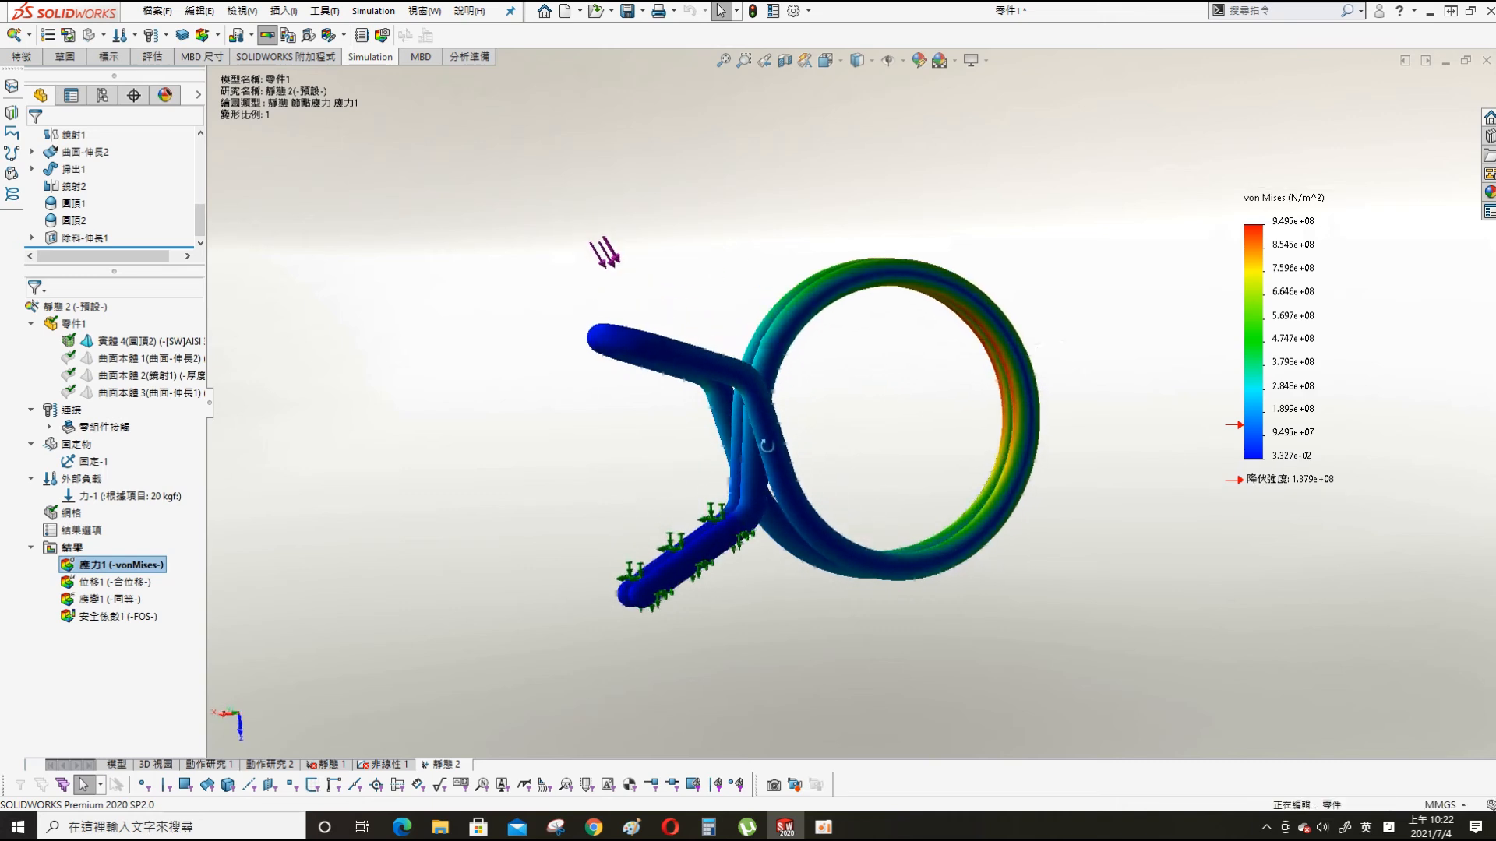